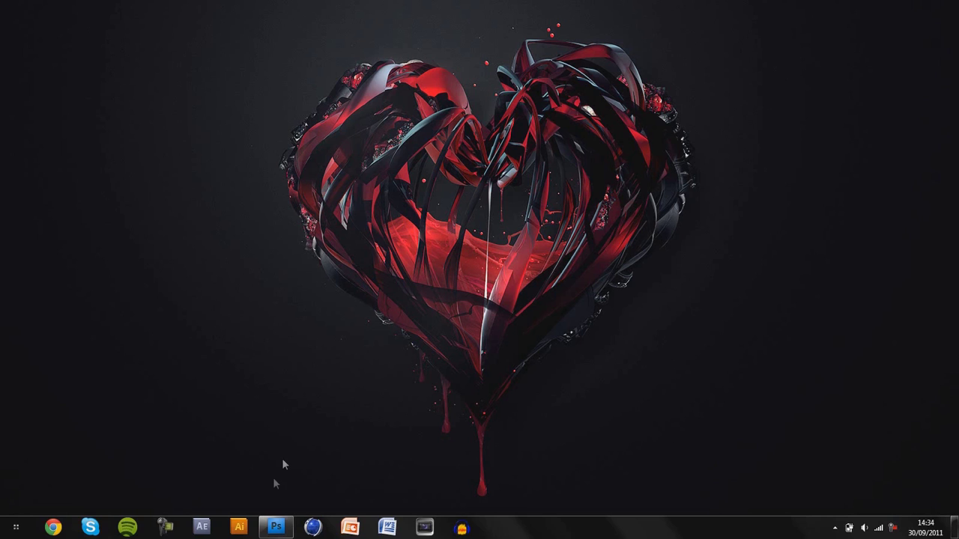
Switch to Photoshop and look over the open BG.psd design.
left_click(276, 528)
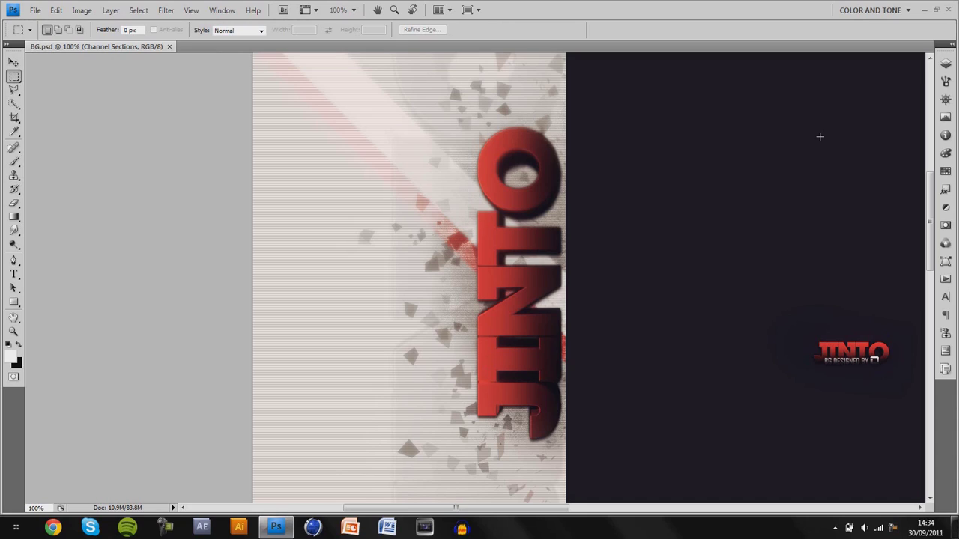
left_click_drag(453, 117, 454, 129)
left_click(504, 106)
left_click_drag(502, 305, 453, 134)
left_click(356, 129)
Create a new blank document 1600 pixels wide and 900 pixels high.
left_click(33, 10)
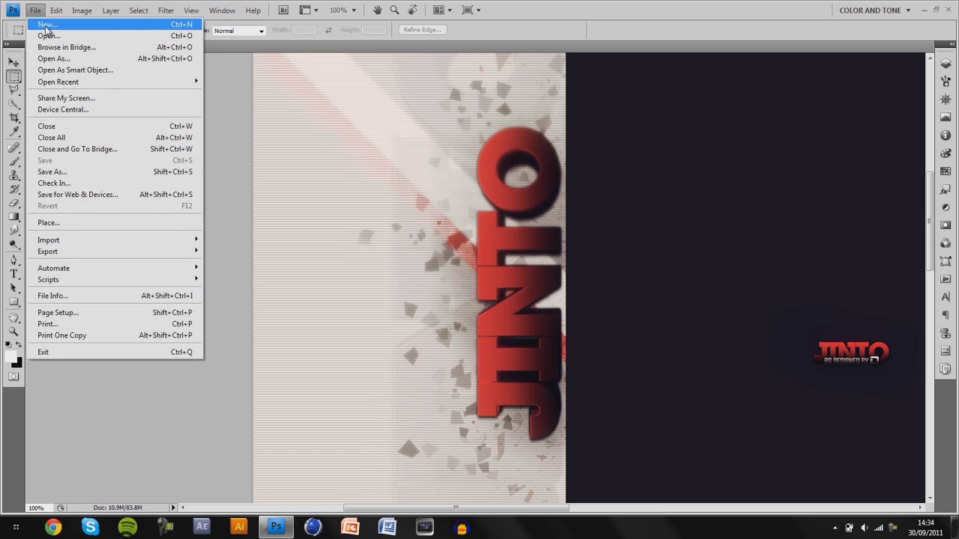
left_click(43, 22)
double_click(434, 181)
type("1260")
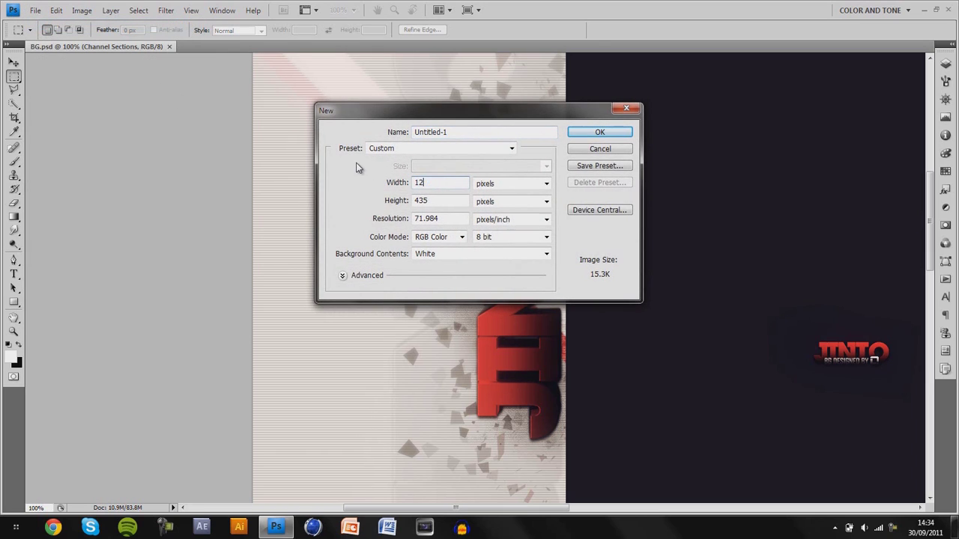
key("BackSpace")
key("BackSpace")
key("BackSpace")
type("600")
key("Tab")
type("900")
key("Return")
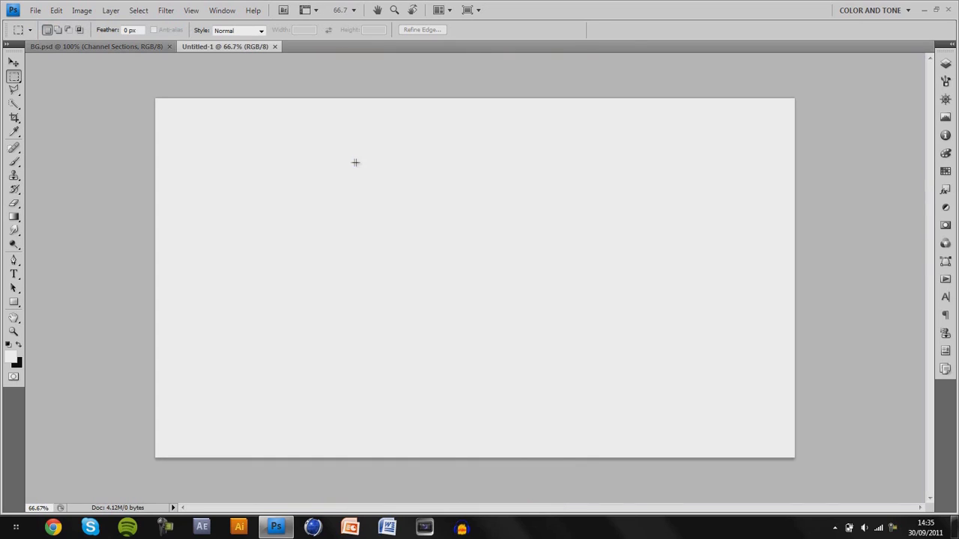
Convert the new document's locked background into a regular, editable layer.
key("ctrl+1")
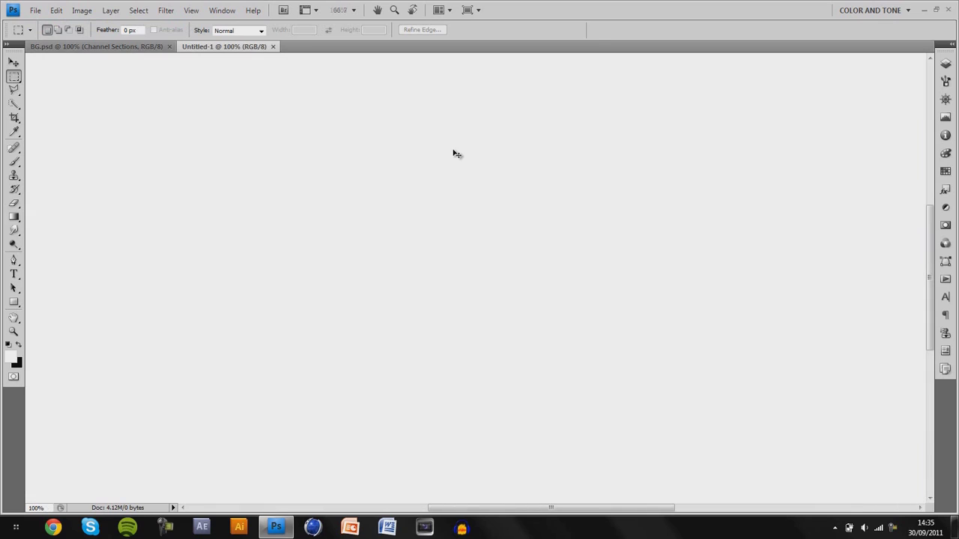
key("ctrl+minus")
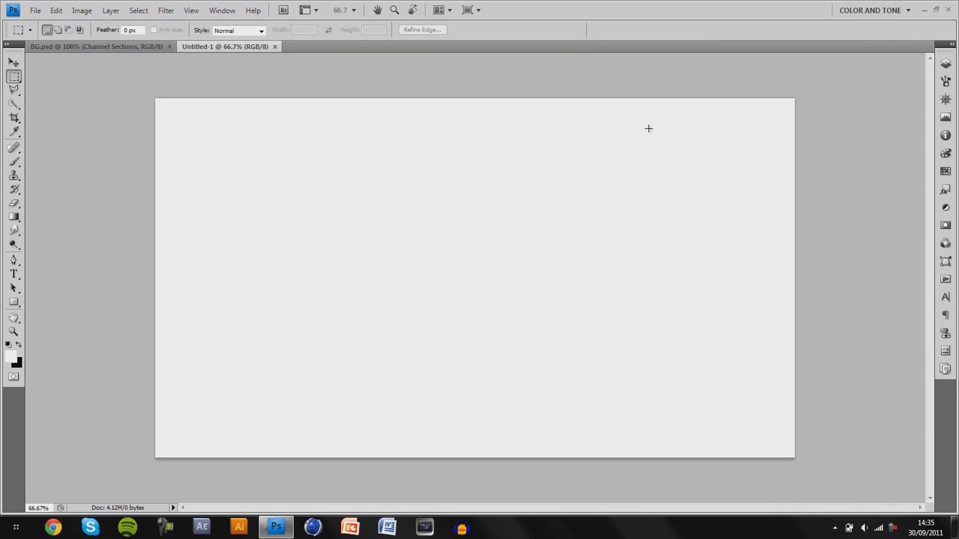
left_click(946, 63)
double_click(874, 106)
key("Return")
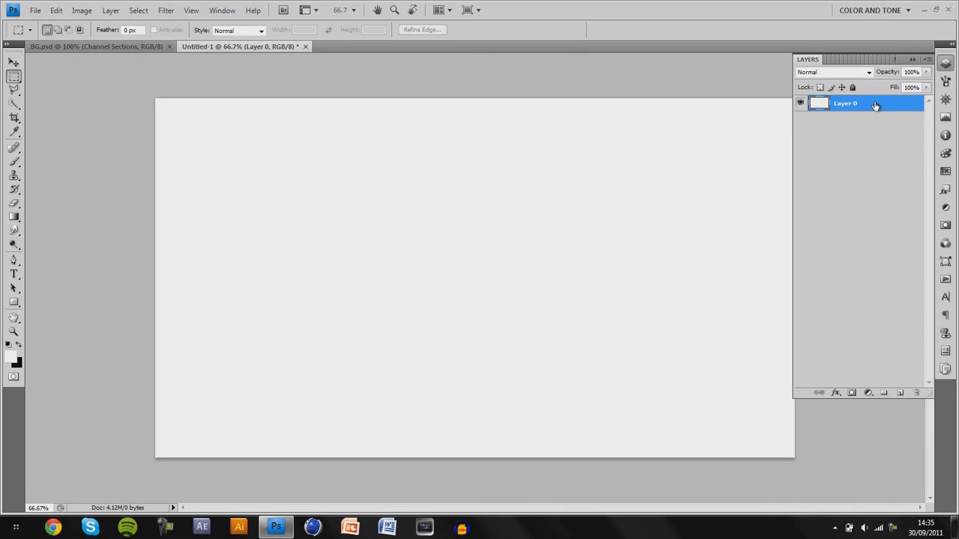
Reset the foreground and background colours to their defaults and add a Gradient fill layer above the base layer.
left_click(852, 393)
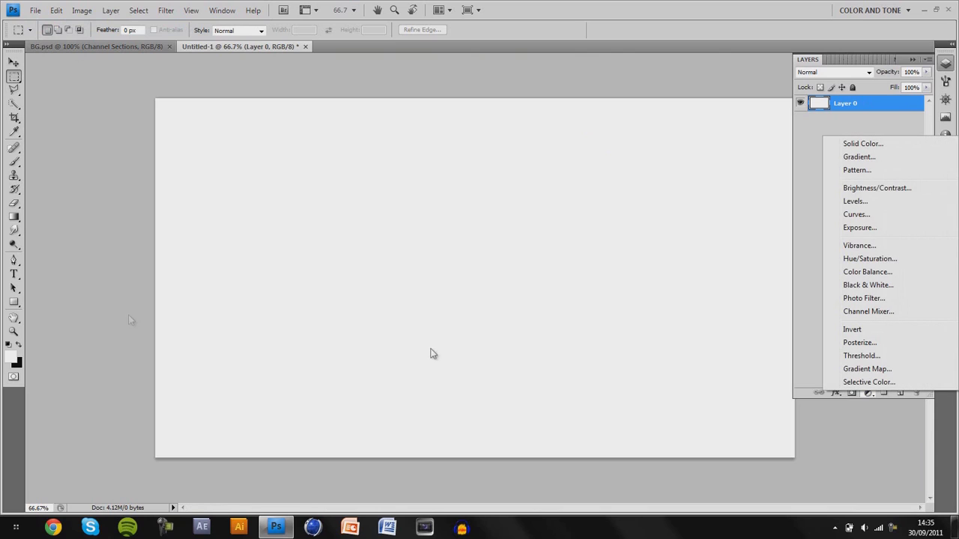
left_click(30, 346)
left_click(9, 344)
left_click(867, 393)
left_click(876, 157)
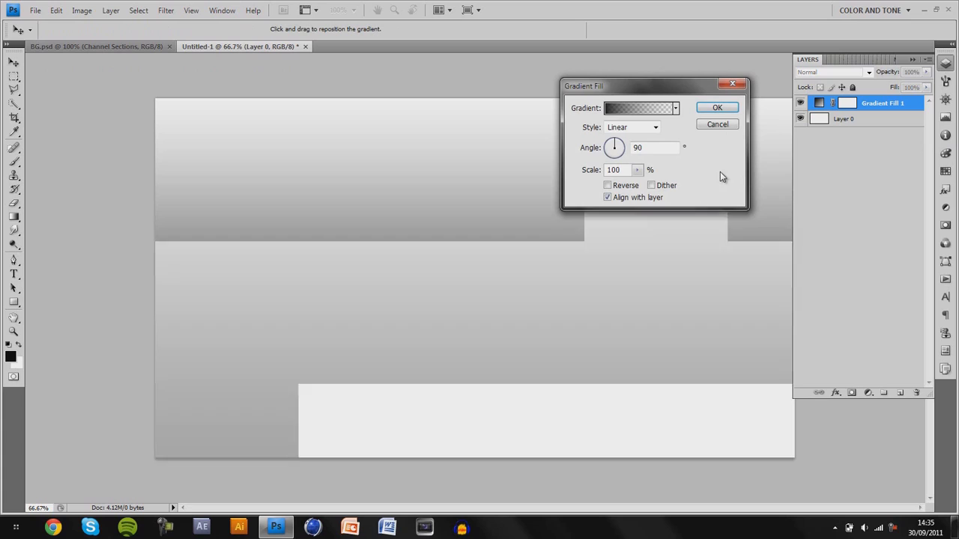
Make the gradient fill radial and reversed with a larger scale, and set its layer opacity to 20%.
left_click(656, 126)
left_click(622, 147)
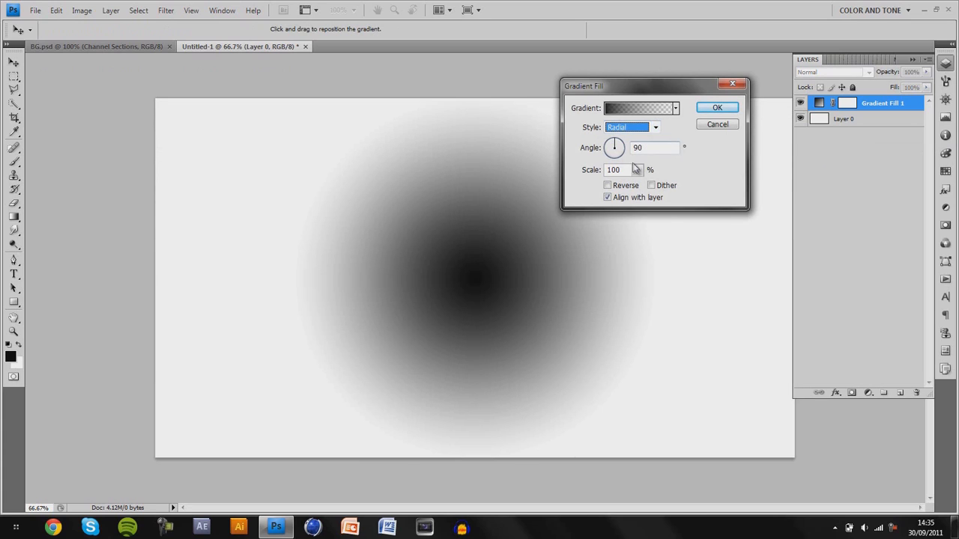
left_click(608, 185)
left_click_drag(637, 170, 738, 101)
left_click(728, 108)
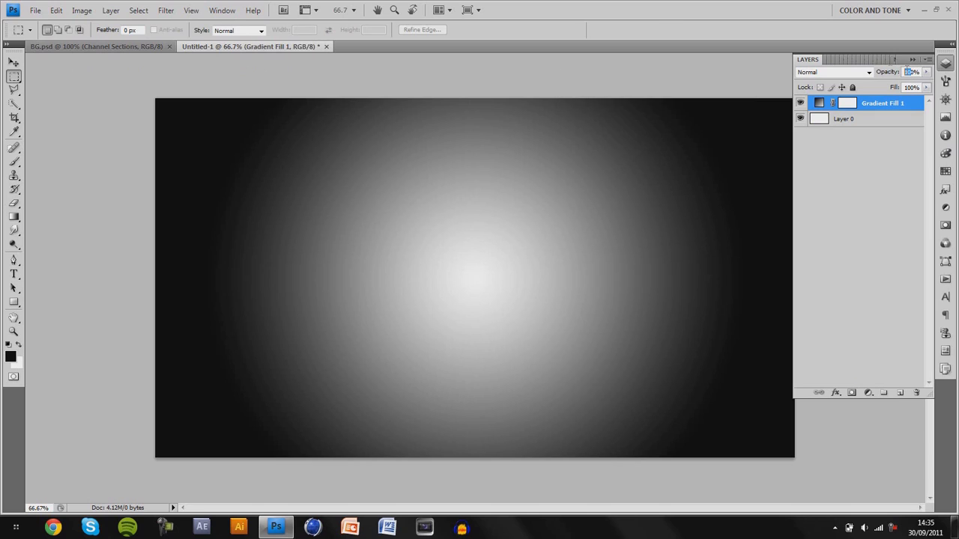
type("20")
key("Return")
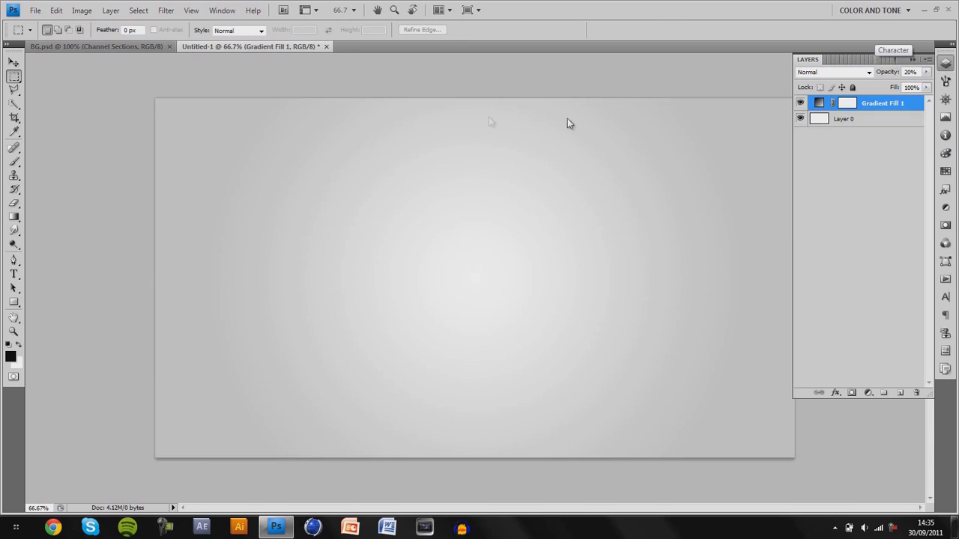
Set the Type tool's font to Xirod.
left_click(13, 62)
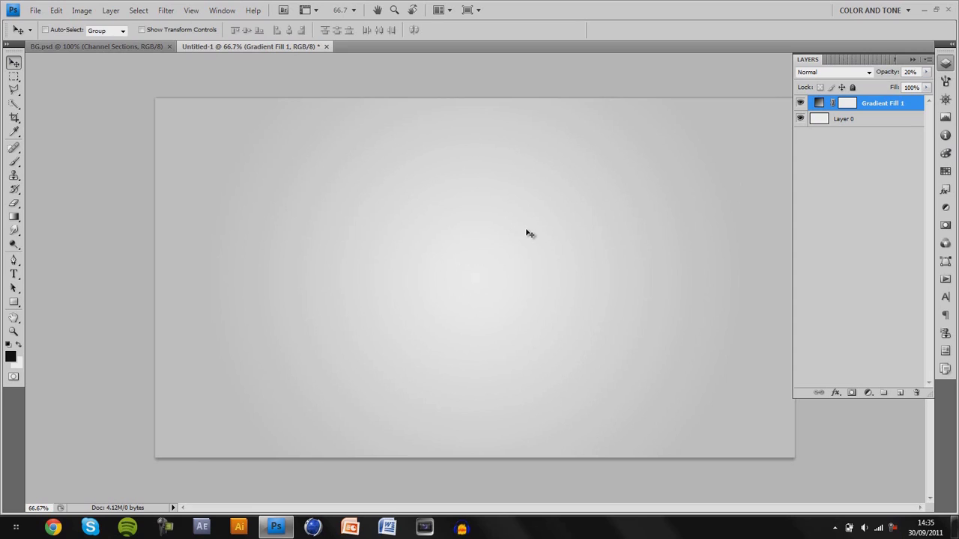
left_click(13, 274)
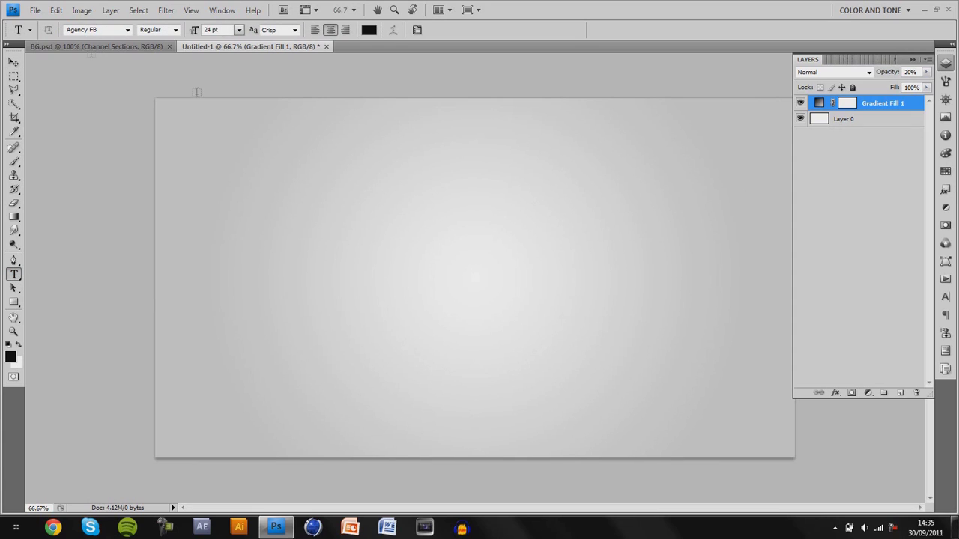
left_click(128, 30)
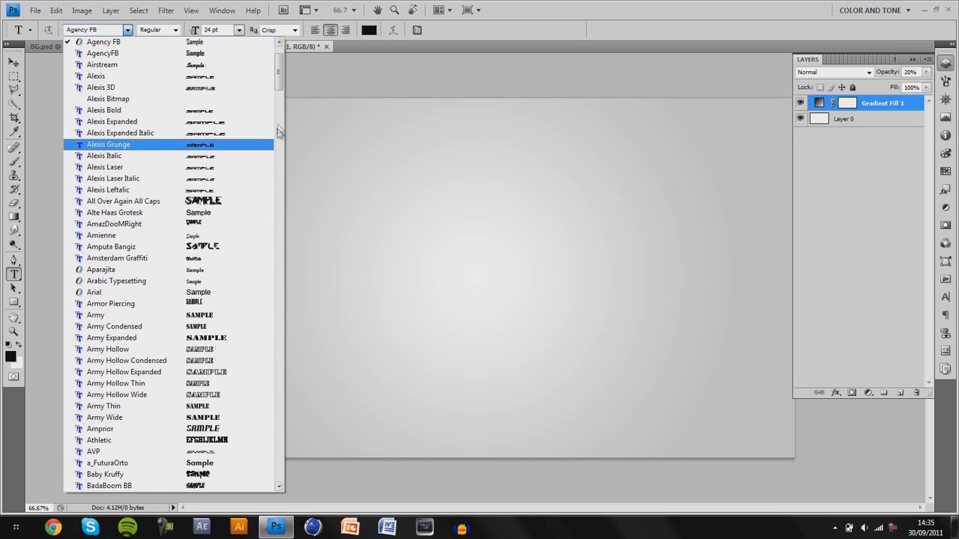
left_click_drag(278, 67, 262, 424)
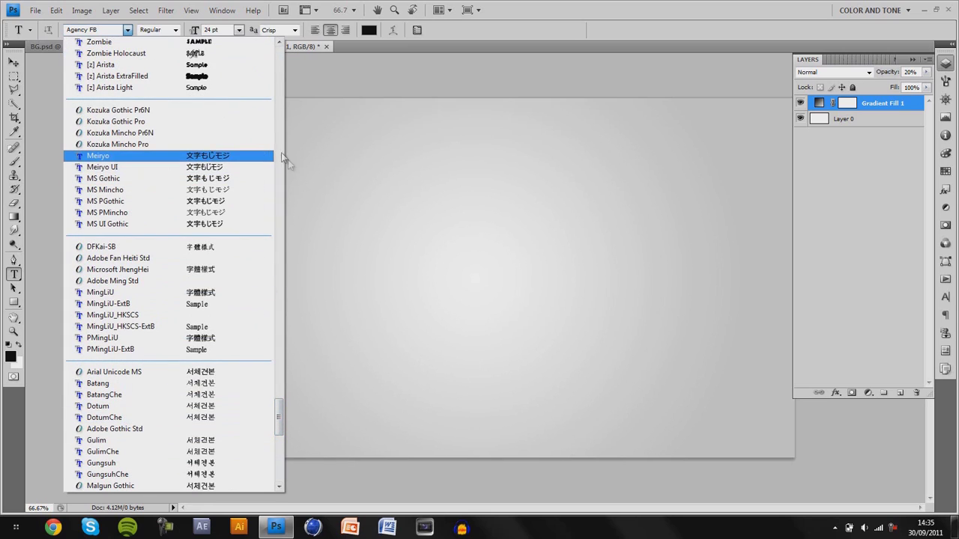
left_click_drag(279, 417, 278, 392)
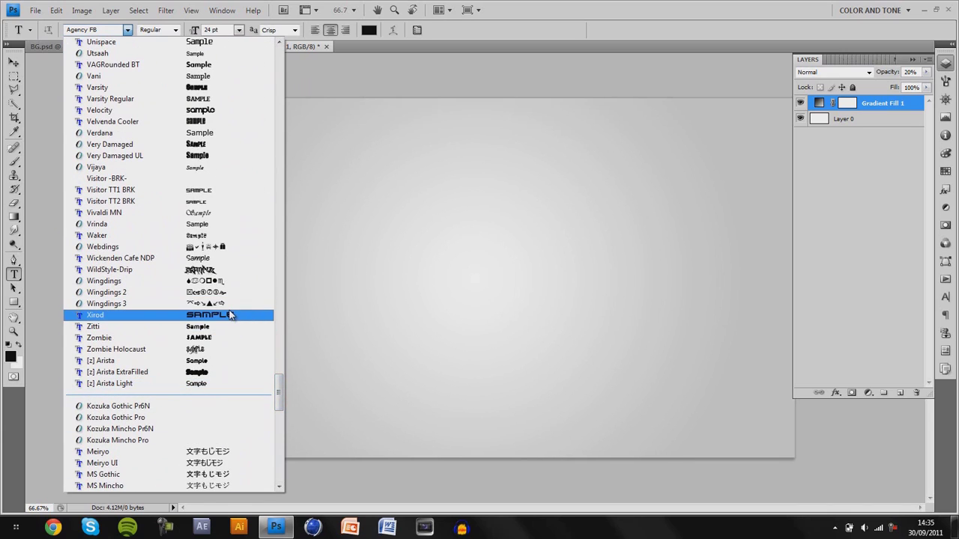
left_click(229, 314)
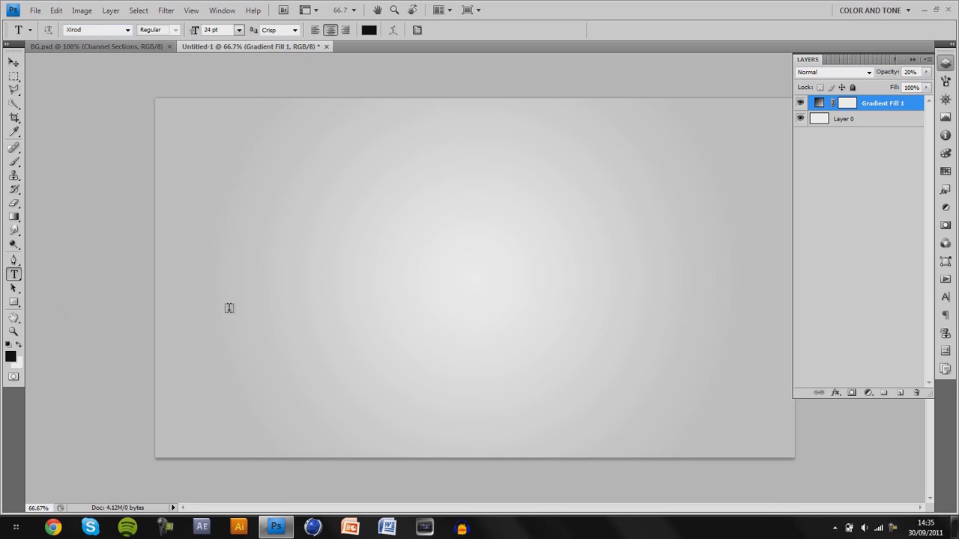
Add the letter O slightly above the canvas centre and enlarge its text size.
left_click(425, 245)
type("o")
left_click_drag(191, 32, 214, 32)
left_click(14, 62)
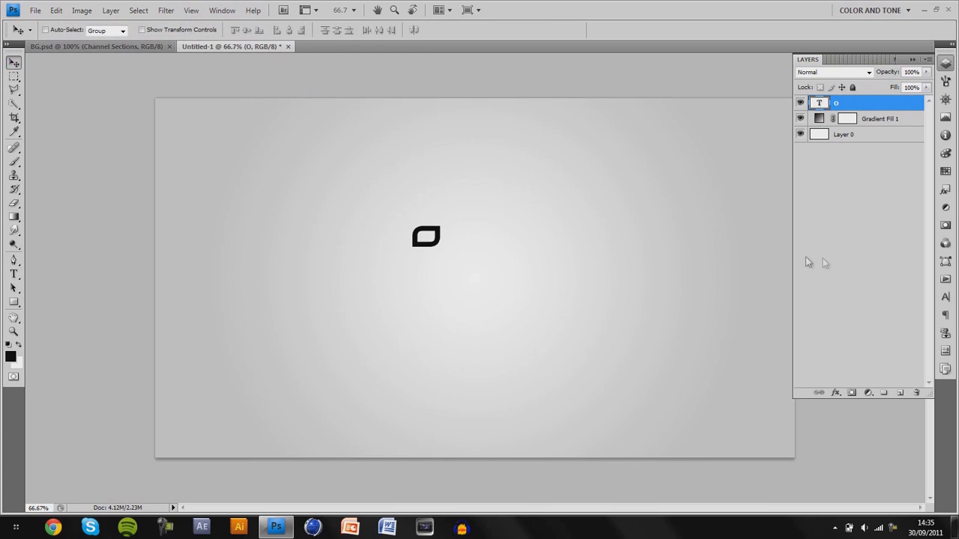
Add the letter G on its own layer and move it to overlap the lower-right part of the O.
left_click(900, 395)
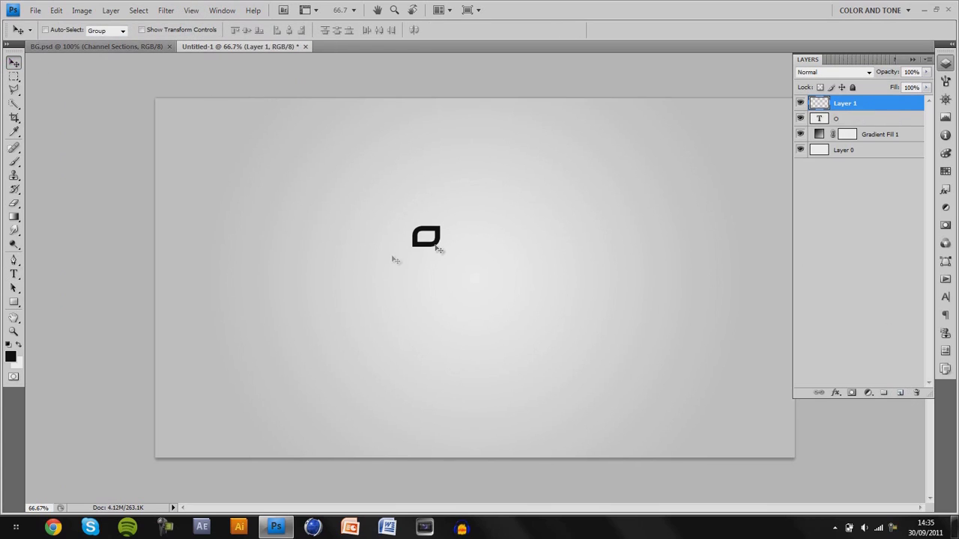
left_click(14, 274)
left_click(330, 330)
type("G")
left_click(14, 62)
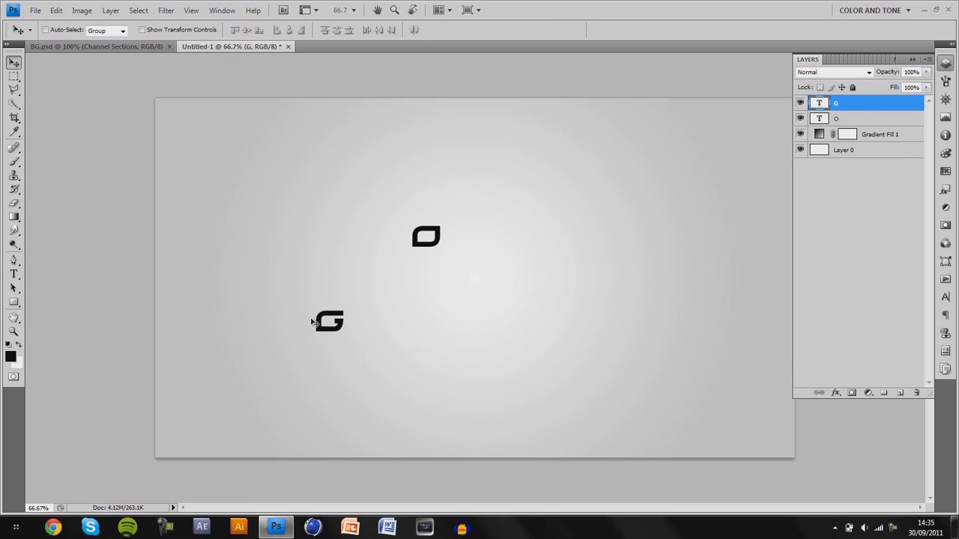
left_click_drag(339, 334, 450, 255)
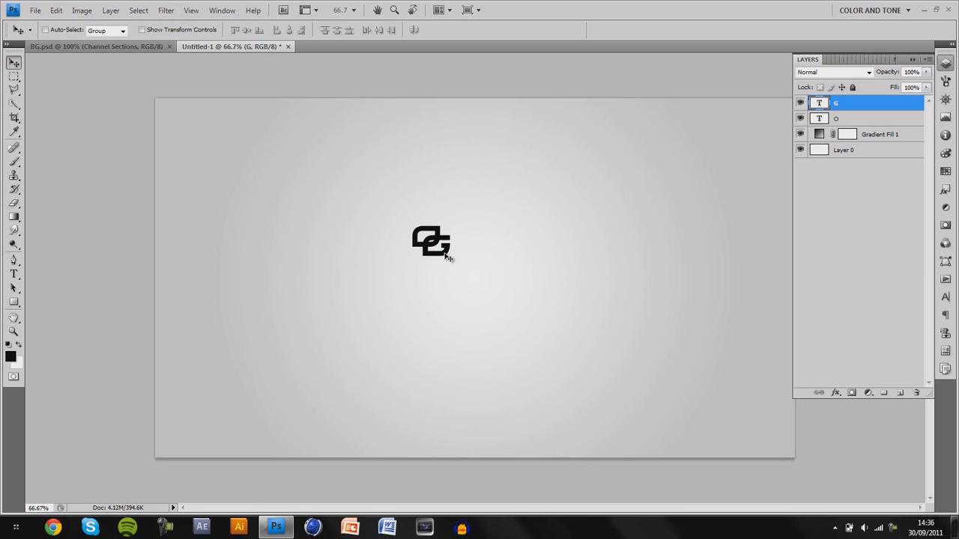
Merge the G and O text layers into a single layer.
left_click(906, 125, "shift")
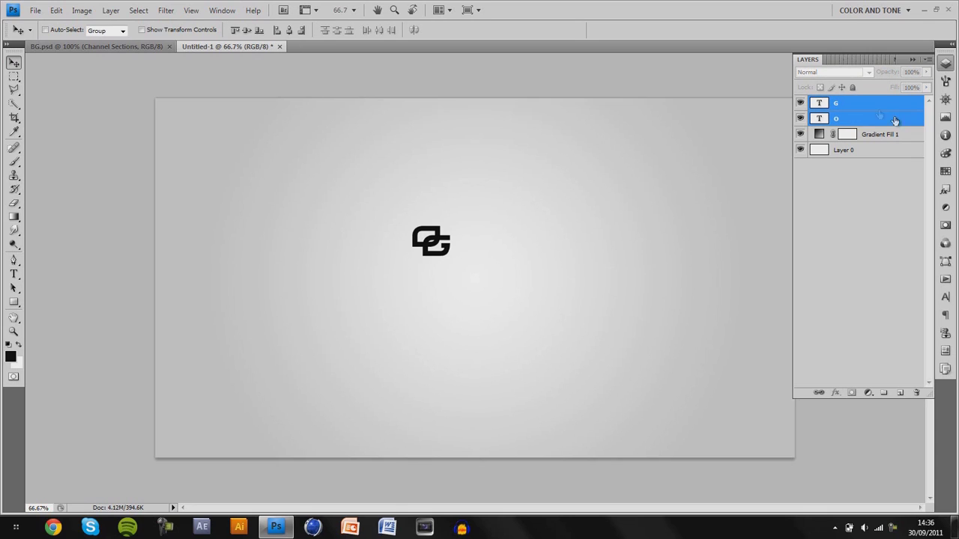
right_click(873, 105)
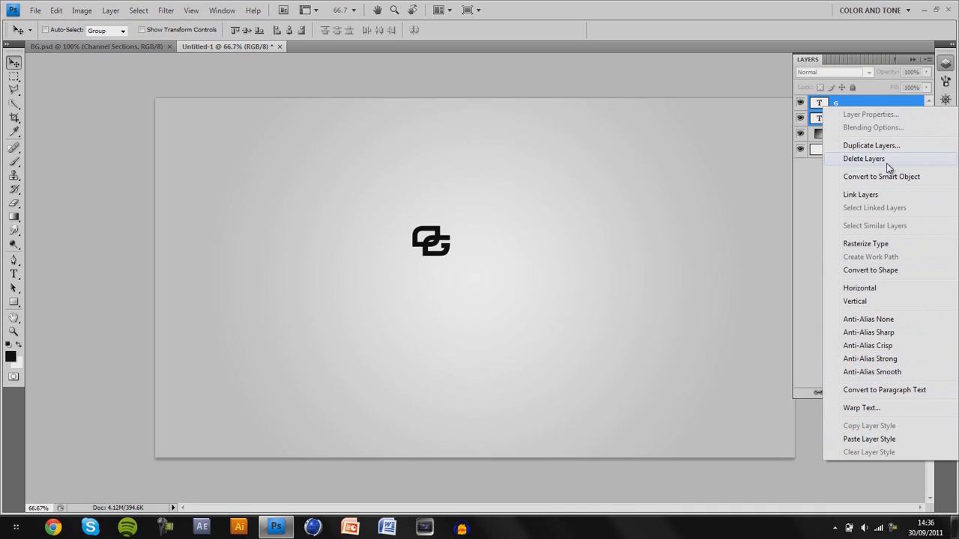
left_click(850, 109)
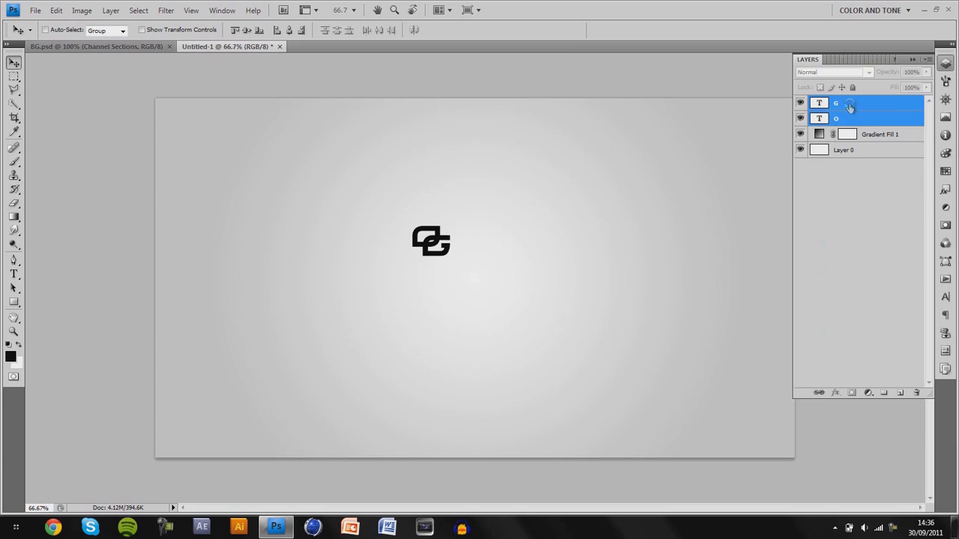
key("ctrl+e")
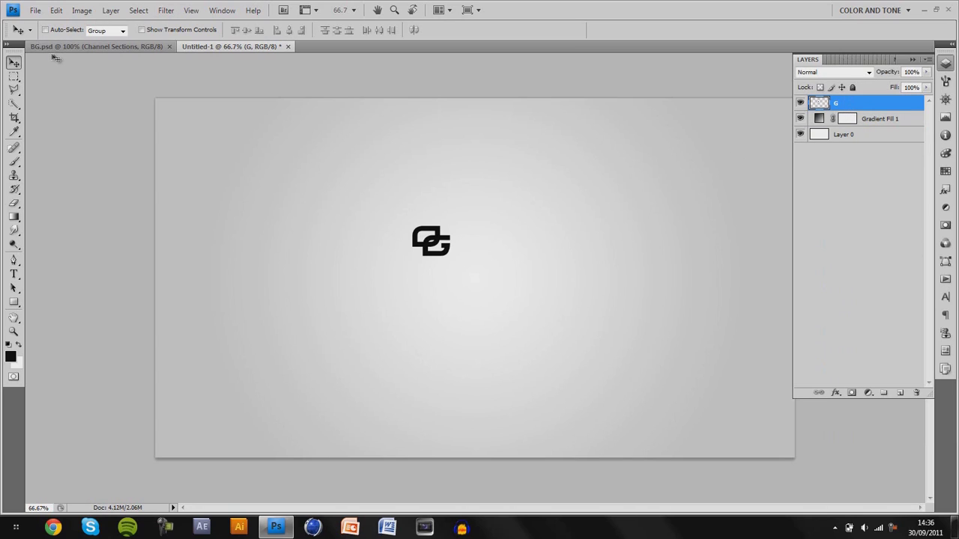
Select the entire canvas and copy the merged OG logo.
key("ctrl+a")
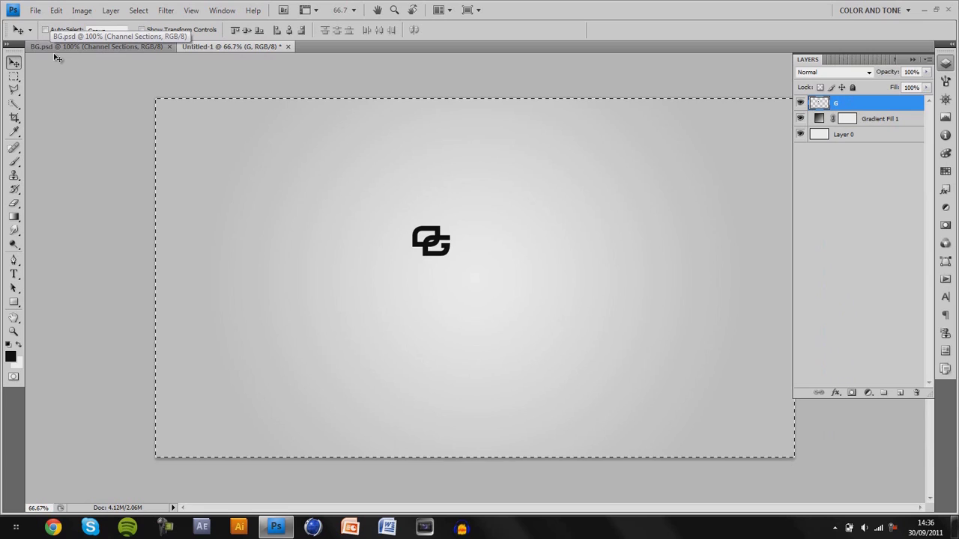
left_click(138, 11)
left_click(142, 24)
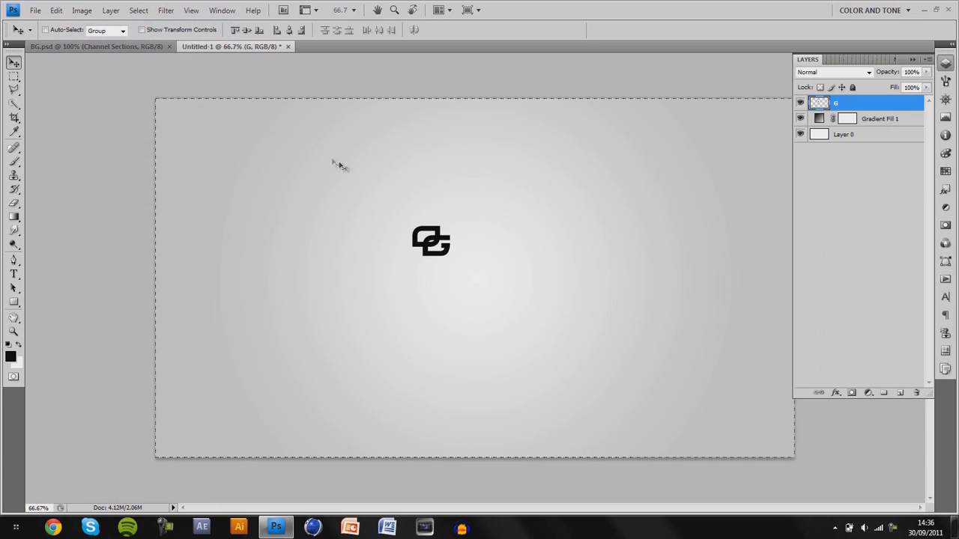
left_click(57, 10)
left_click(74, 91)
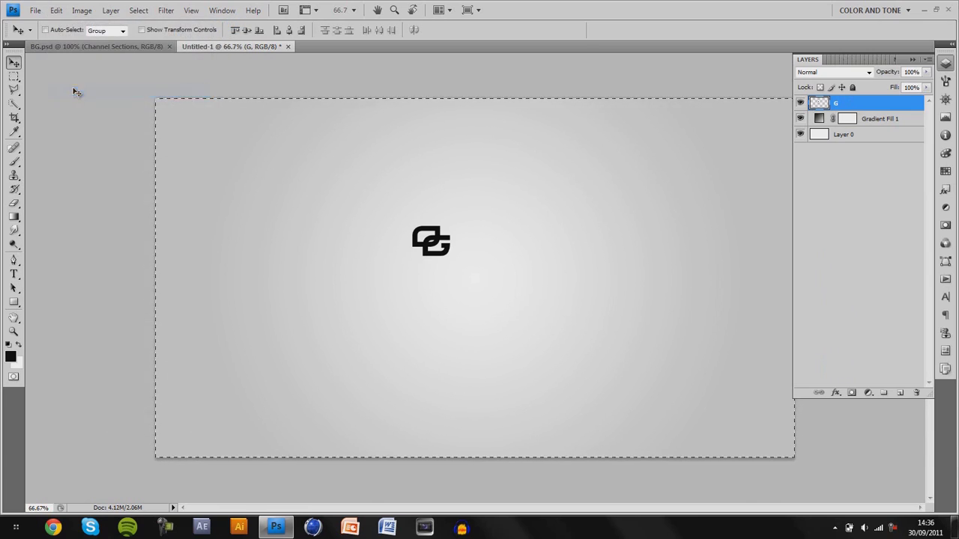
Create a second new document 100 pixels wide and 80 pixels high for the copied logo.
left_click(35, 11)
left_click(38, 23)
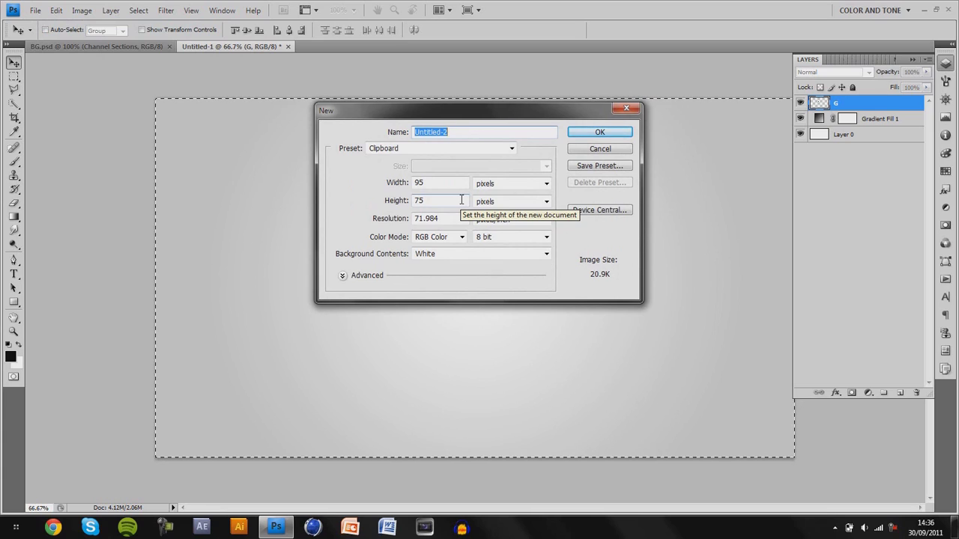
left_click(422, 182)
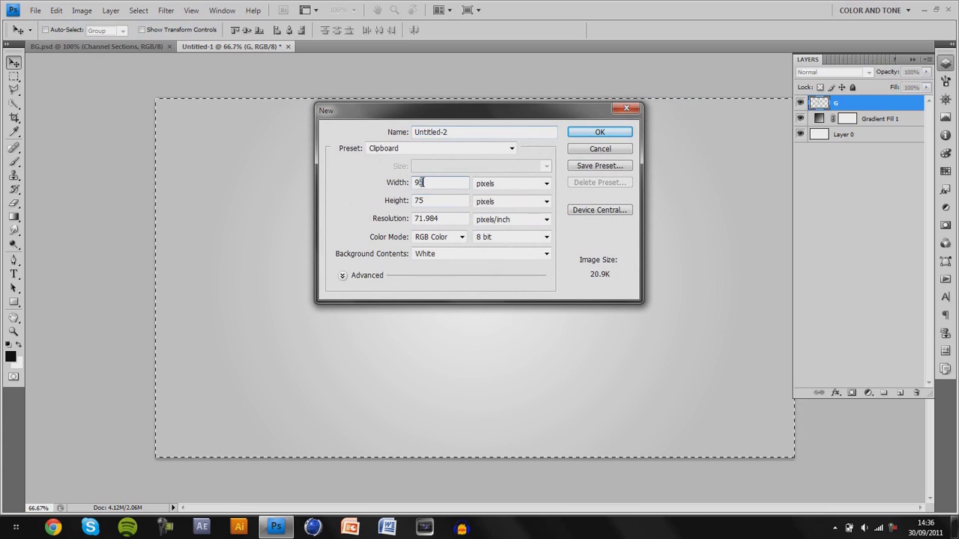
type("100")
key("Tab")
type("80")
key("Return")
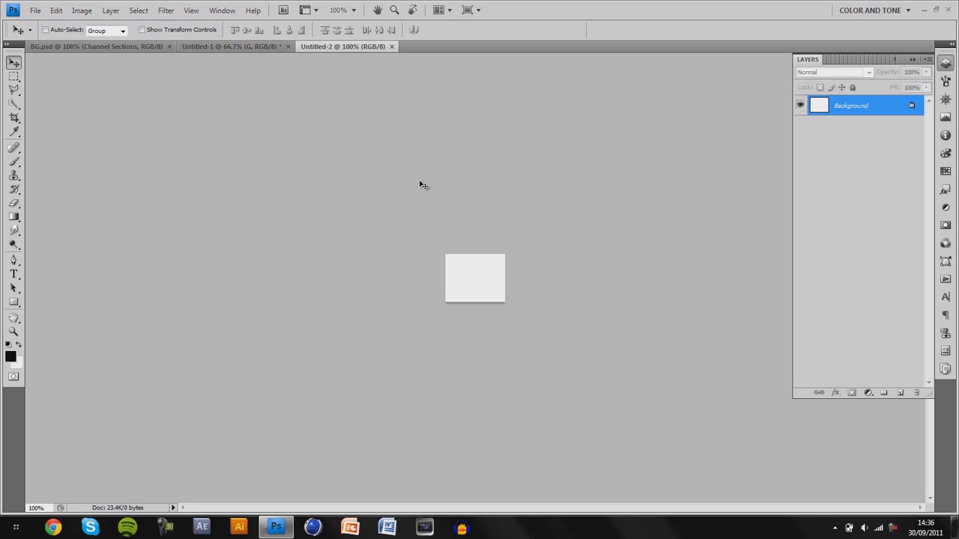
Paste the OG logo into the small document and hide the Background layer.
key("ctrl+v")
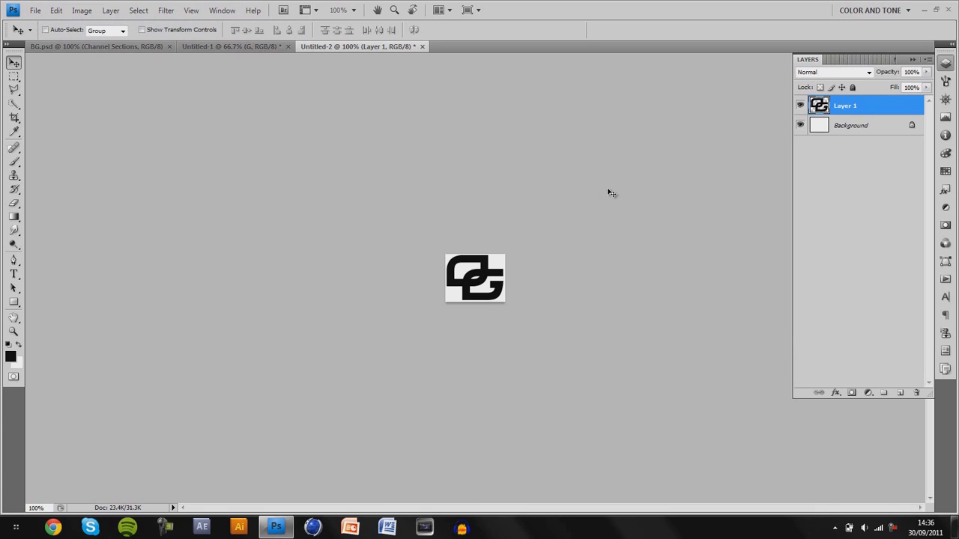
key("ctrl+plus")
key("ctrl+plus")
key("ctrl+plus")
key("ctrl+plus")
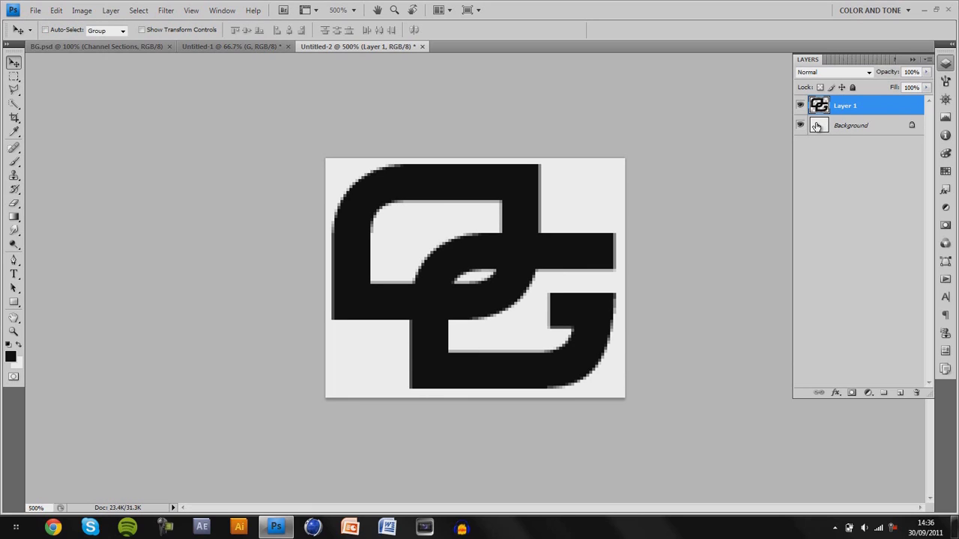
left_click(800, 125)
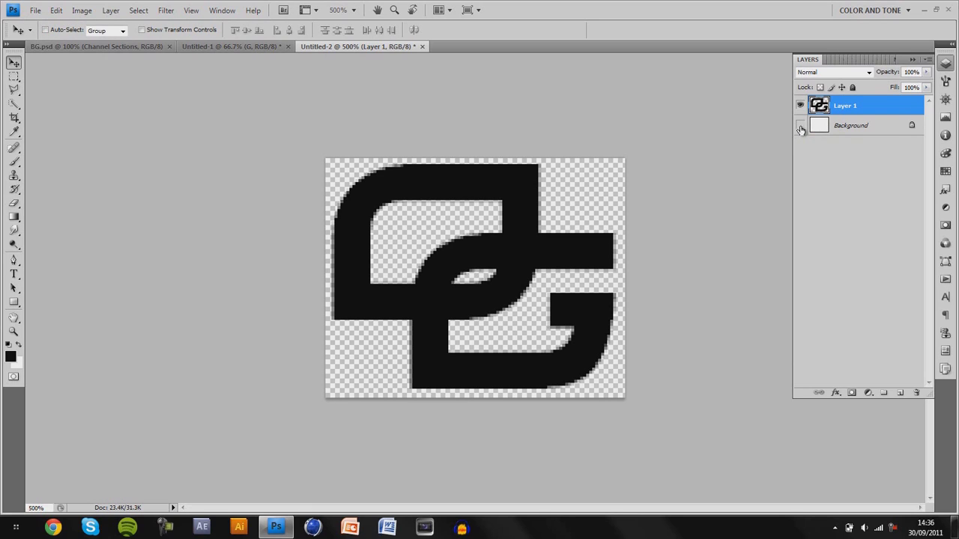
Delete the hidden Background layer from the small logo document and toggle the logo layer's visibility to check it.
left_click(839, 130, "shift")
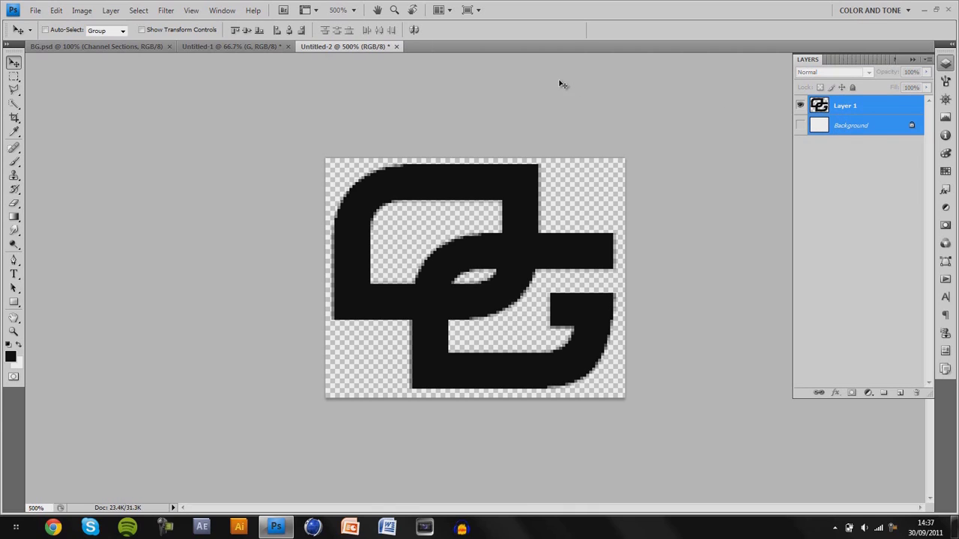
left_click(56, 10)
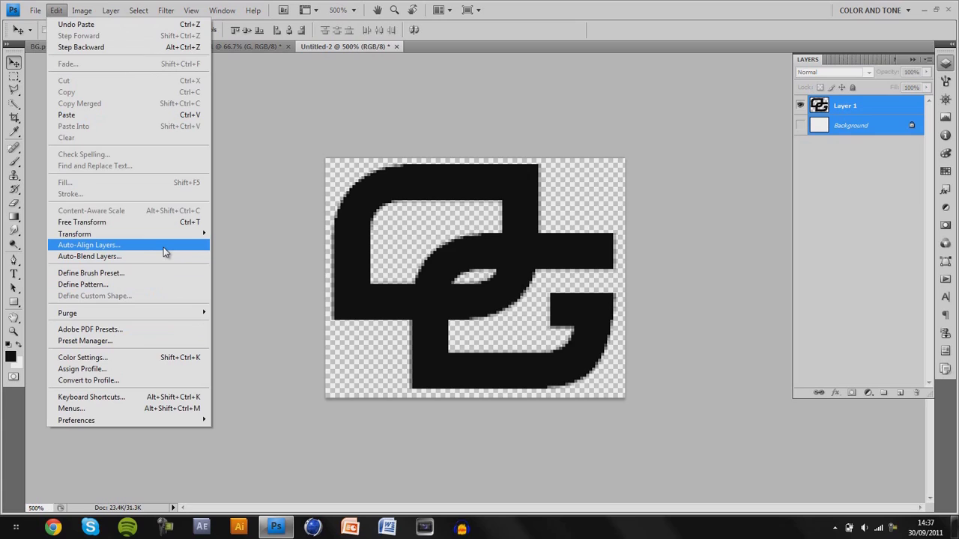
left_click(501, 252)
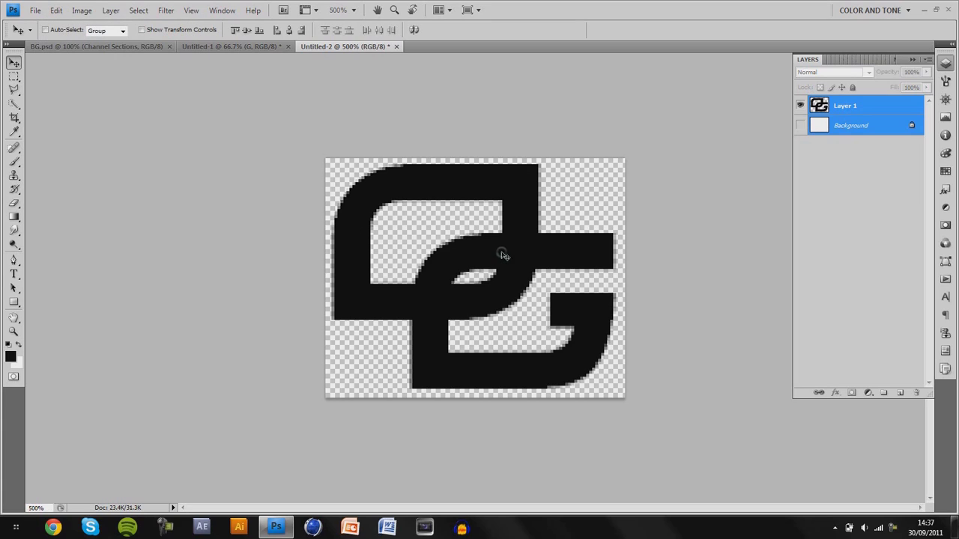
key("Delete")
left_click(802, 105)
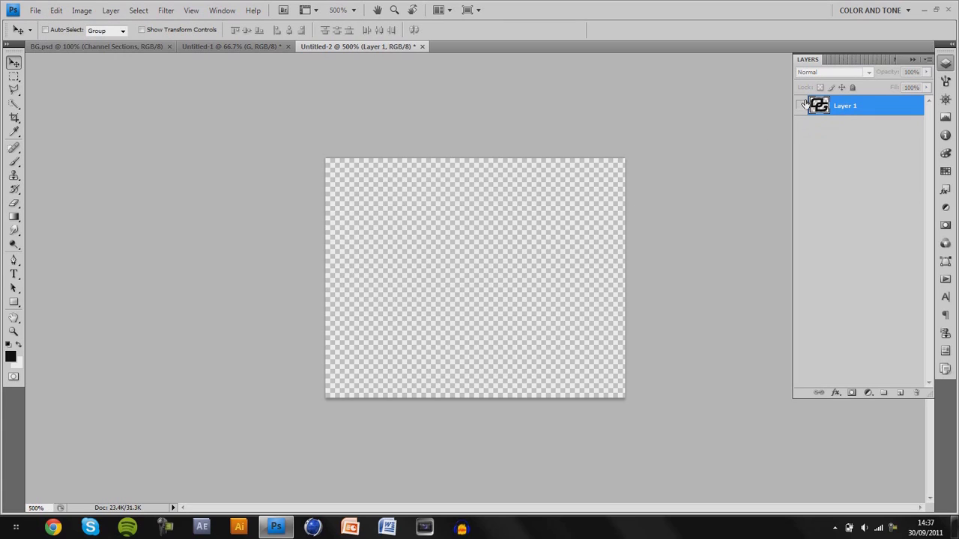
left_click(802, 105)
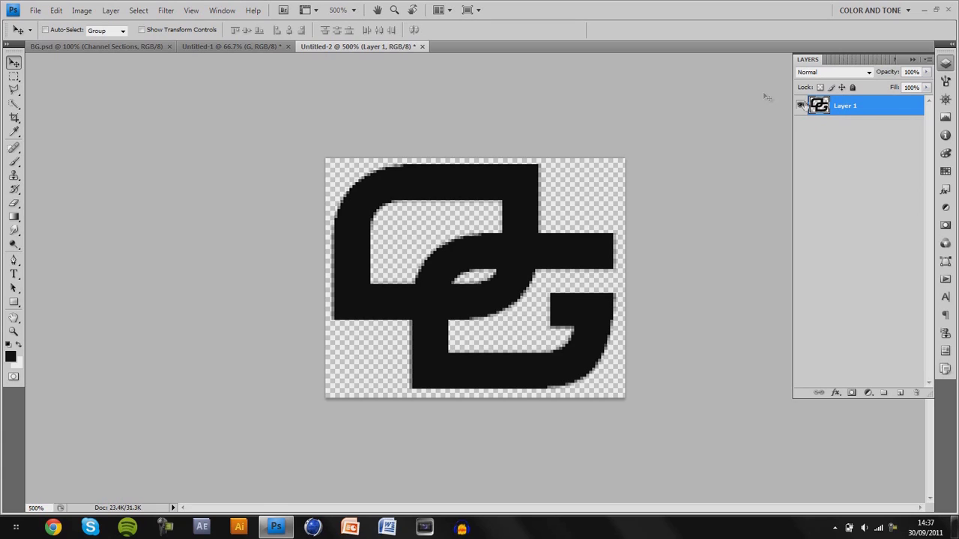
Select the entire small canvas and define the OG logo as a pattern named optic.
left_click(139, 10)
left_click(142, 27)
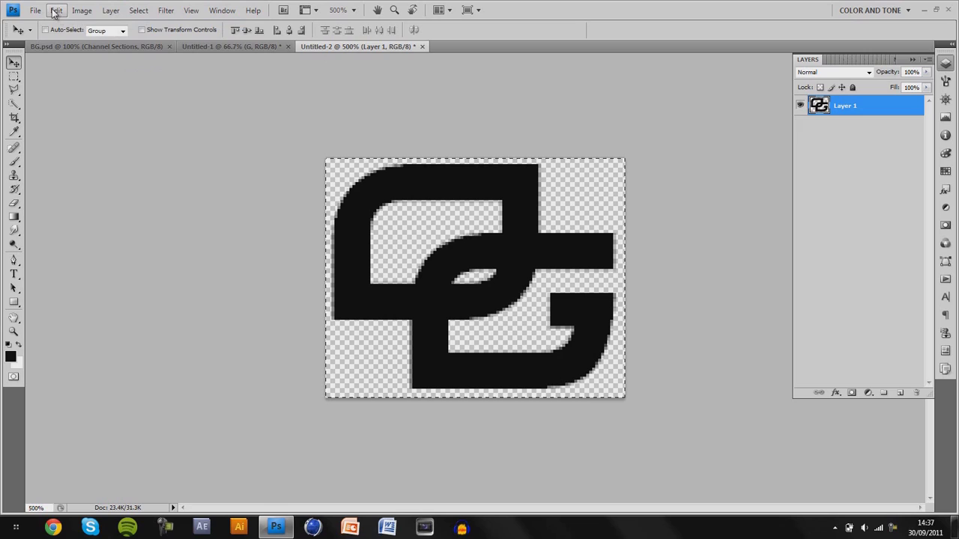
left_click(56, 11)
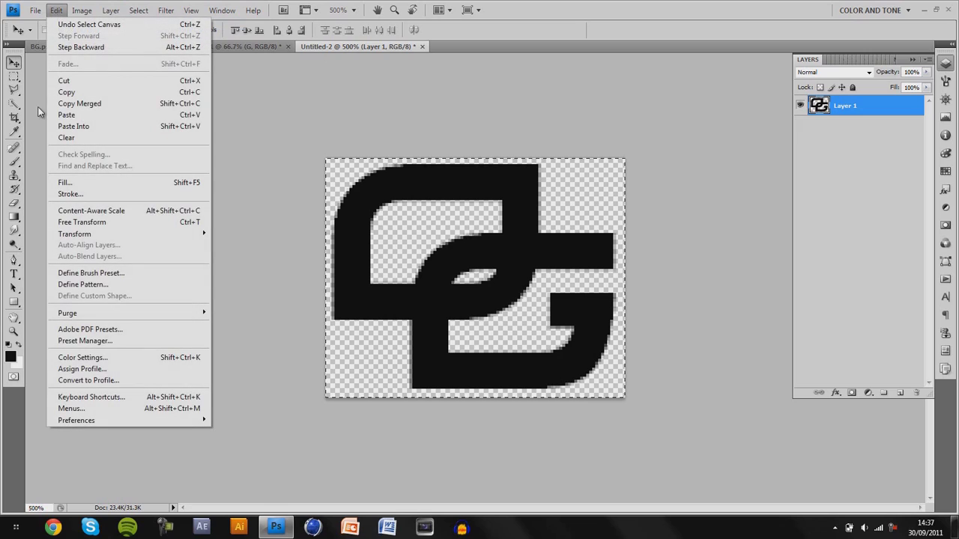
left_click(107, 285)
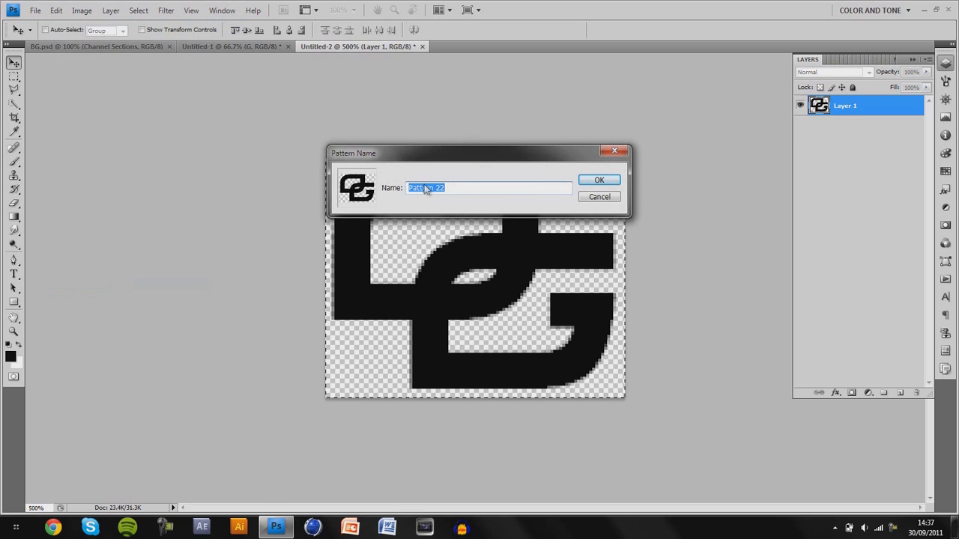
type("optic")
key("Return")
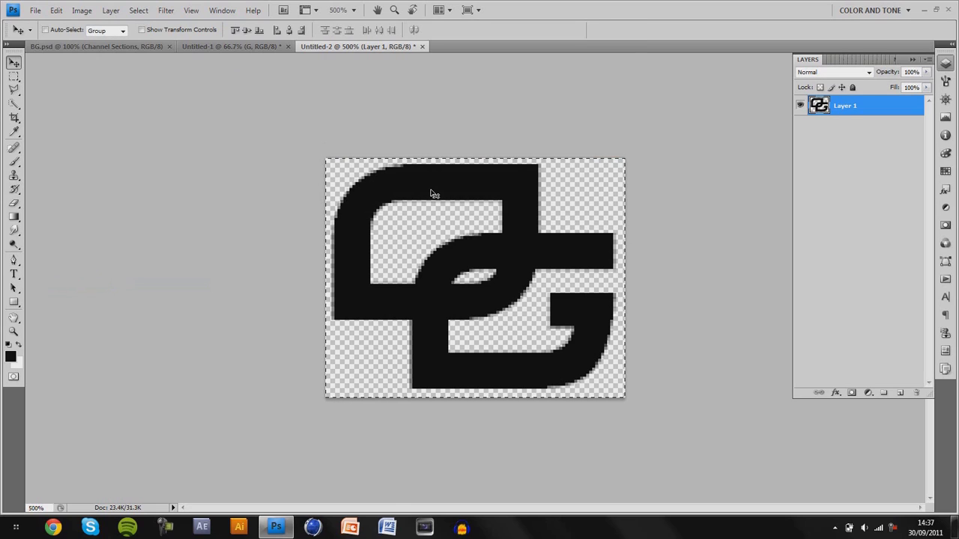
Switch to the large gradient document, hide its G logo layer and clear the canvas selection.
left_click(203, 47)
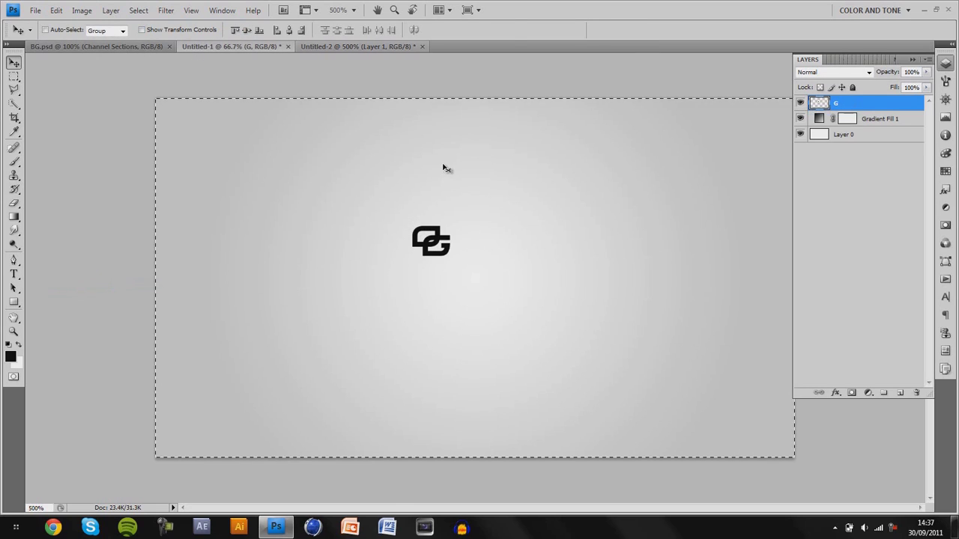
left_click(800, 102)
left_click(14, 76)
key("ctrl+d")
left_click(14, 62)
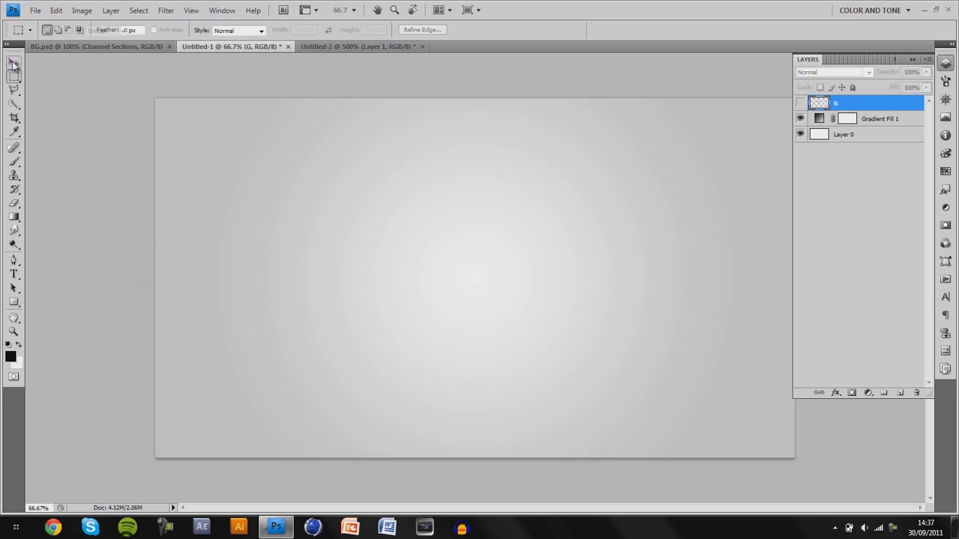
Add a Pattern fill layer of the OG logo at 50% scale and set the layer's opacity to 20%.
left_click(868, 394)
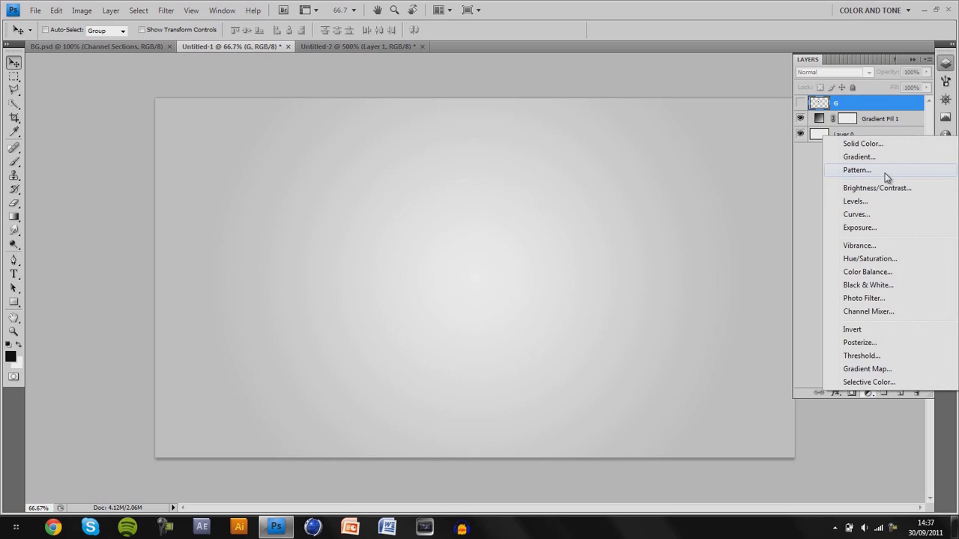
left_click(858, 170)
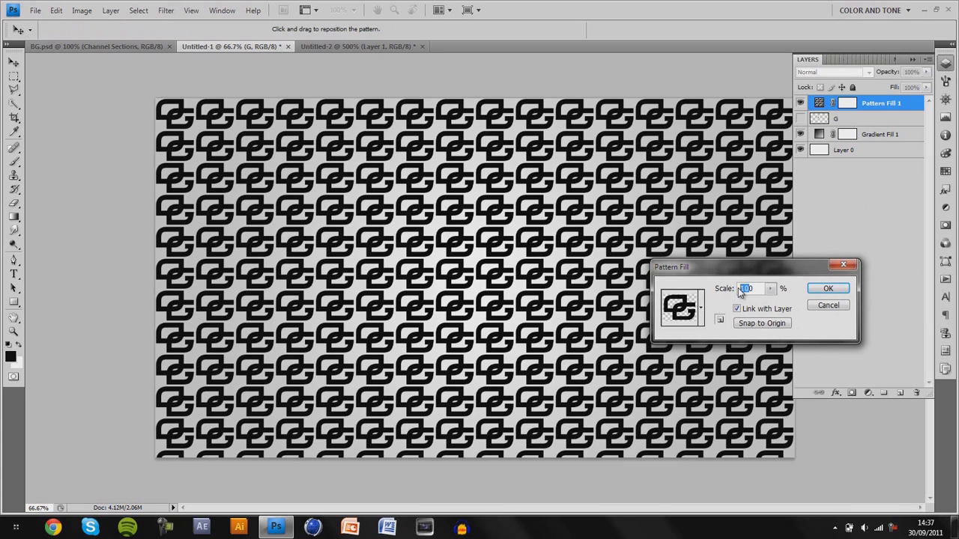
type("50")
left_click(824, 290)
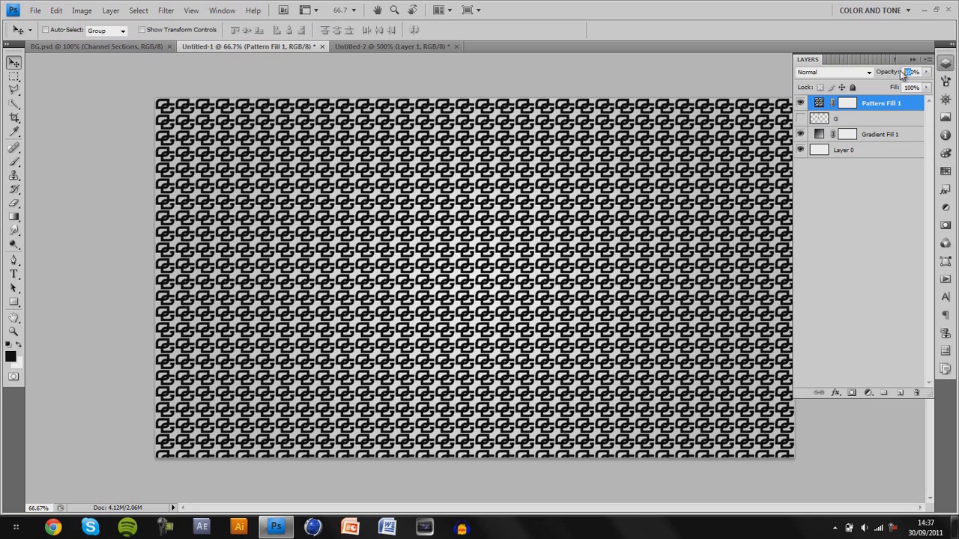
type("20")
key("Return")
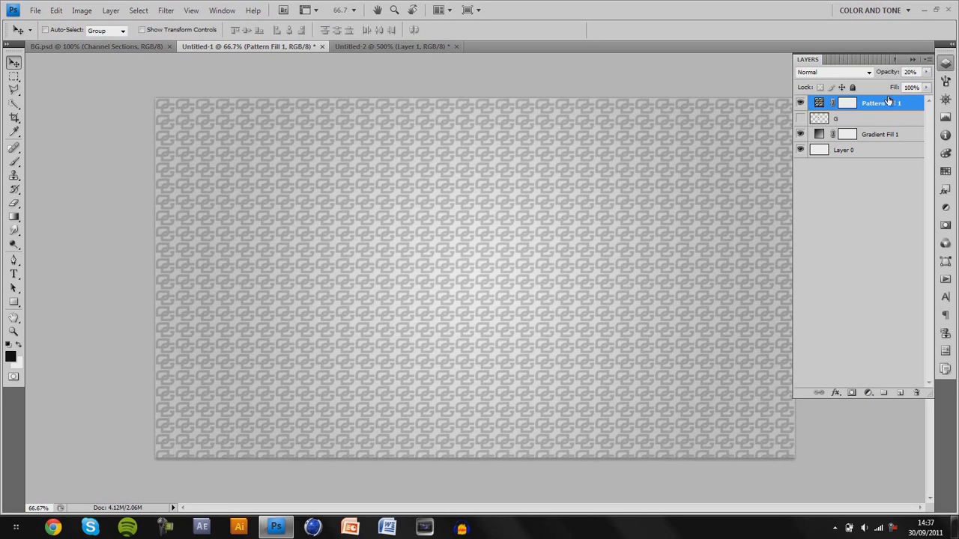
Rasterize the pattern fill layer and rotate it 45 degrees with Free Transform.
right_click(889, 103)
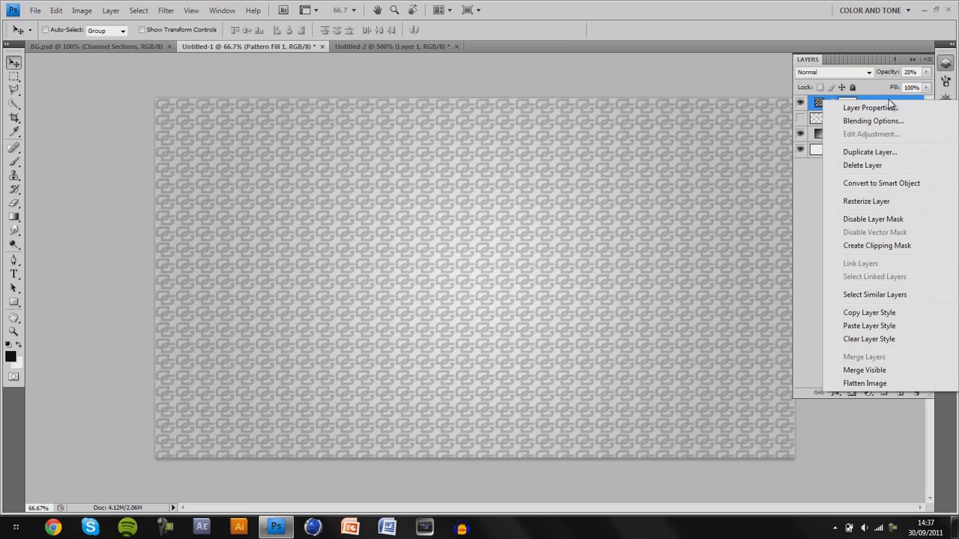
left_click(862, 203)
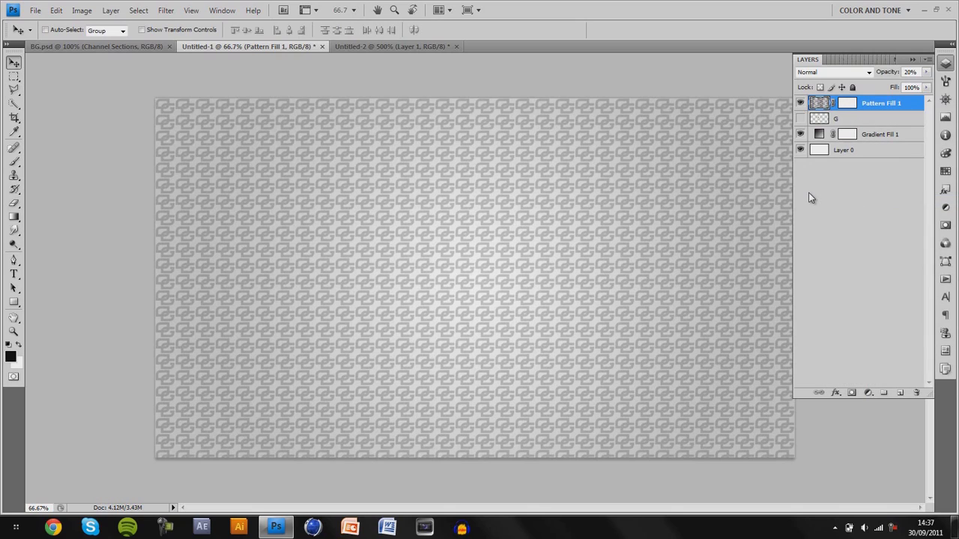
key("ctrl+t")
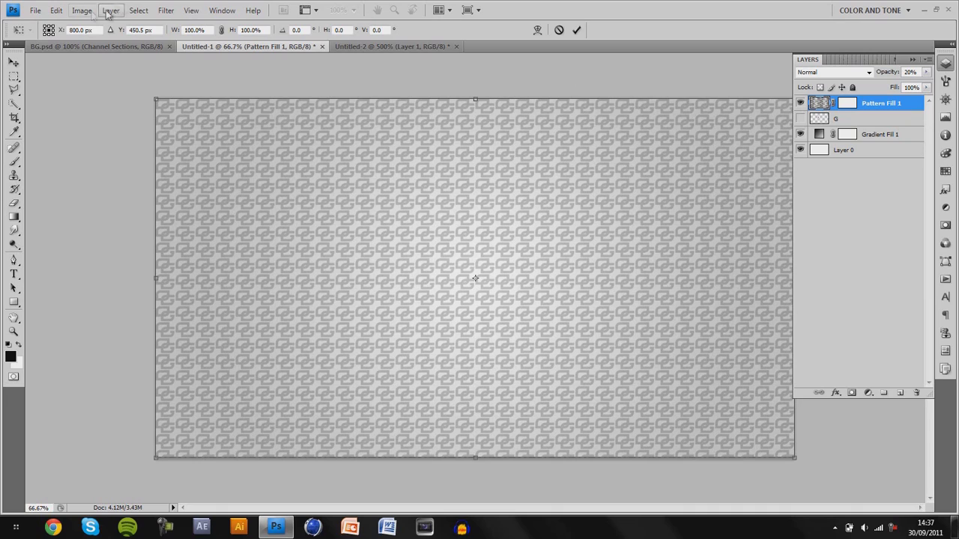
left_click(57, 11)
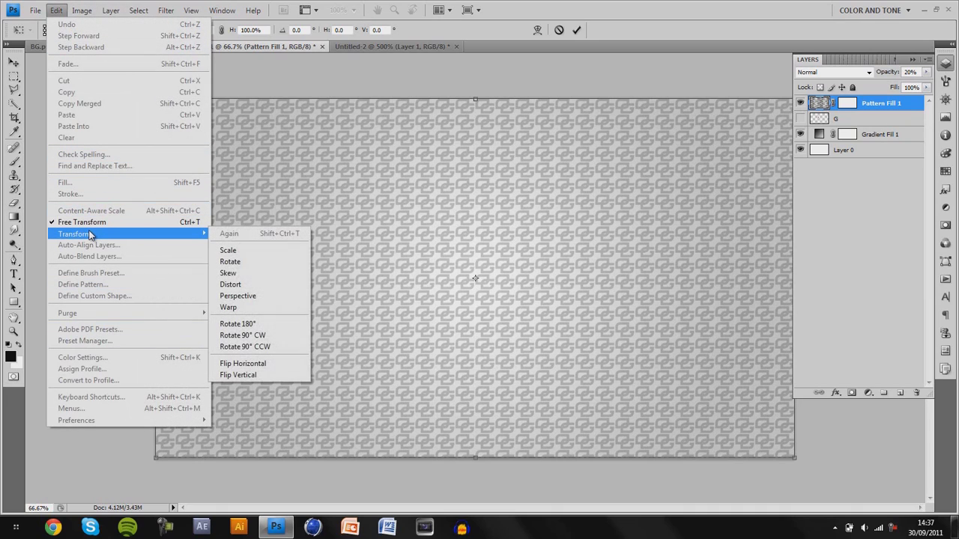
left_click(359, 163)
left_click(292, 30)
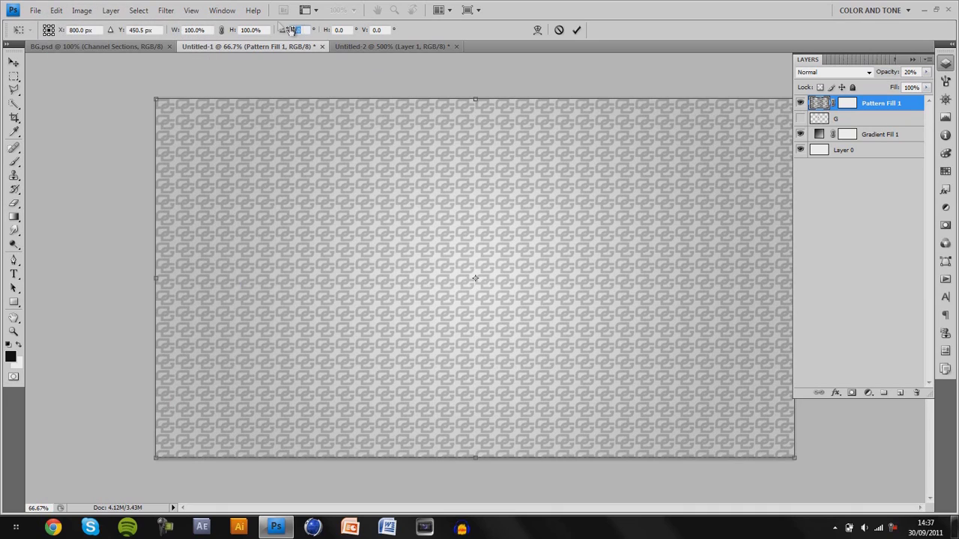
type("45")
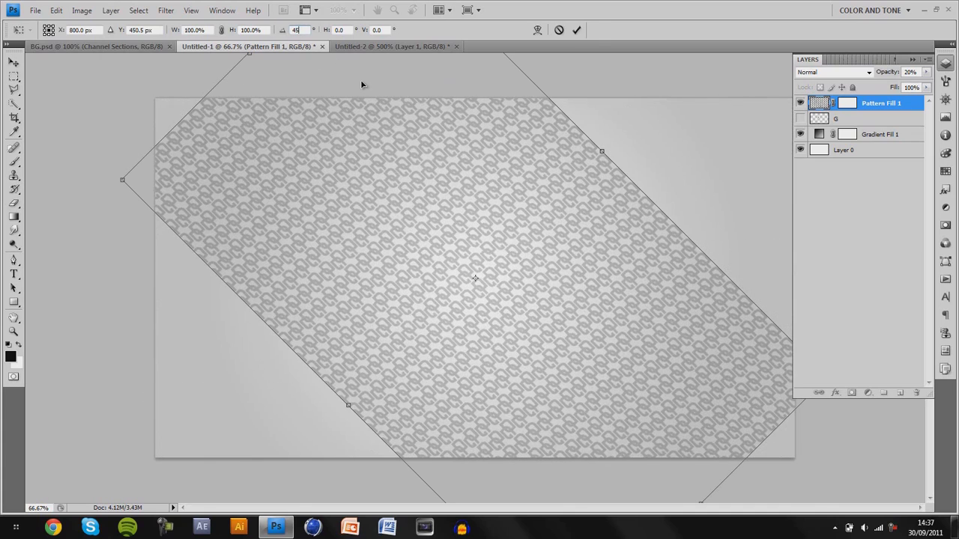
Apply the rotation and erase the outer edges of the pattern with a soft 300 px Eraser so they fade out.
left_click(13, 204)
left_click(14, 203)
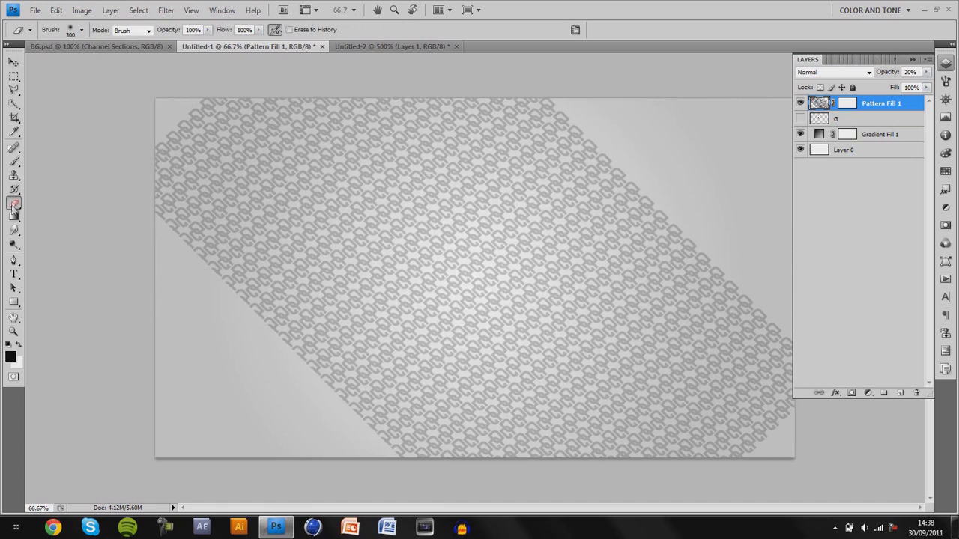
mouse_move(182, 100)
left_mouse_down()
mouse_move(130, 184)
mouse_move(134, 235)
mouse_move(173, 222)
mouse_move(239, 302)
mouse_move(432, 453)
mouse_move(336, 405)
mouse_move(478, 458)
mouse_move(578, 434)
mouse_move(738, 425)
mouse_move(825, 318)
mouse_move(779, 320)
mouse_move(552, 130)
mouse_move(481, 93)
mouse_move(519, 89)
mouse_move(278, 64)
left_mouse_up()
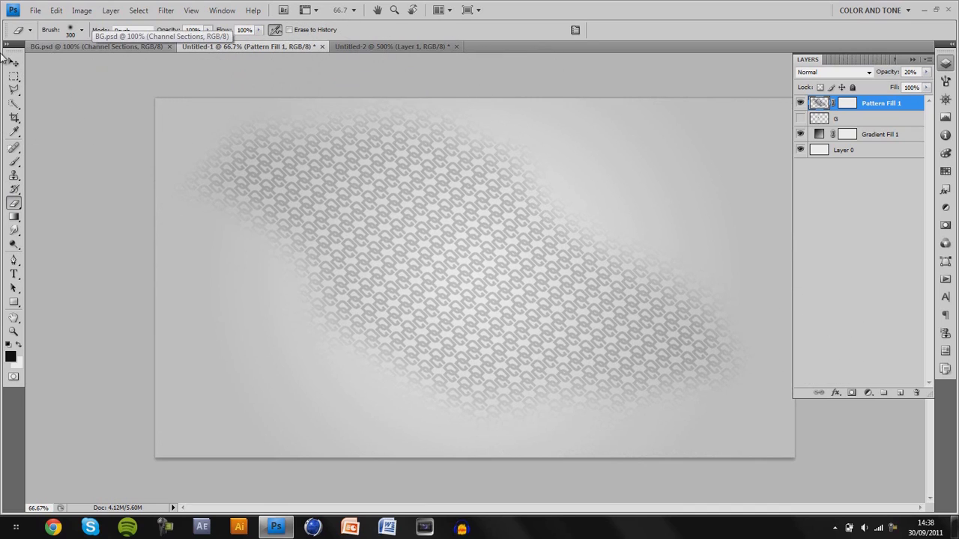
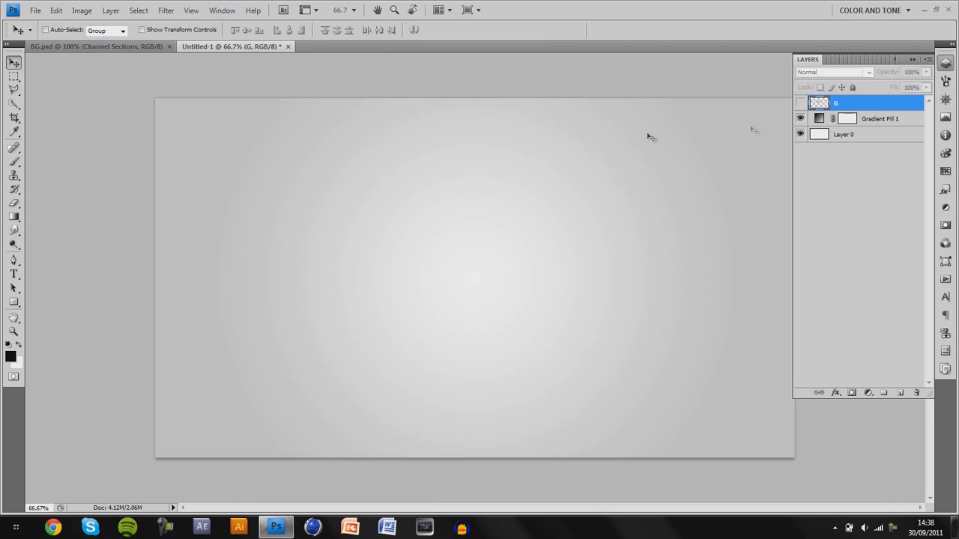
Delete the hidden G logo layer and create a new document 10 pixels wide and 10 pixels high.
key("Delete")
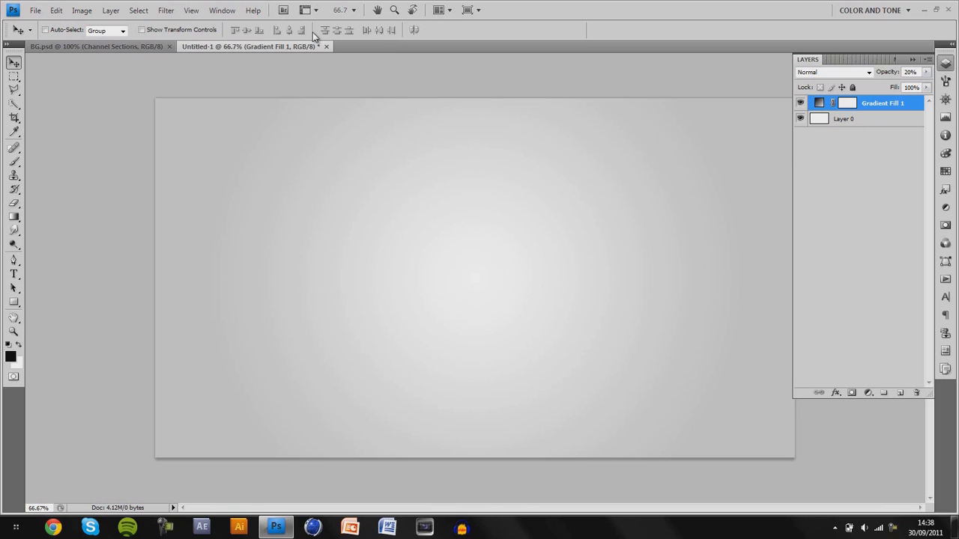
key("ctrl+n")
key("Tab")
key("Tab")
type("10")
key("Tab")
key("Tab")
type("10")
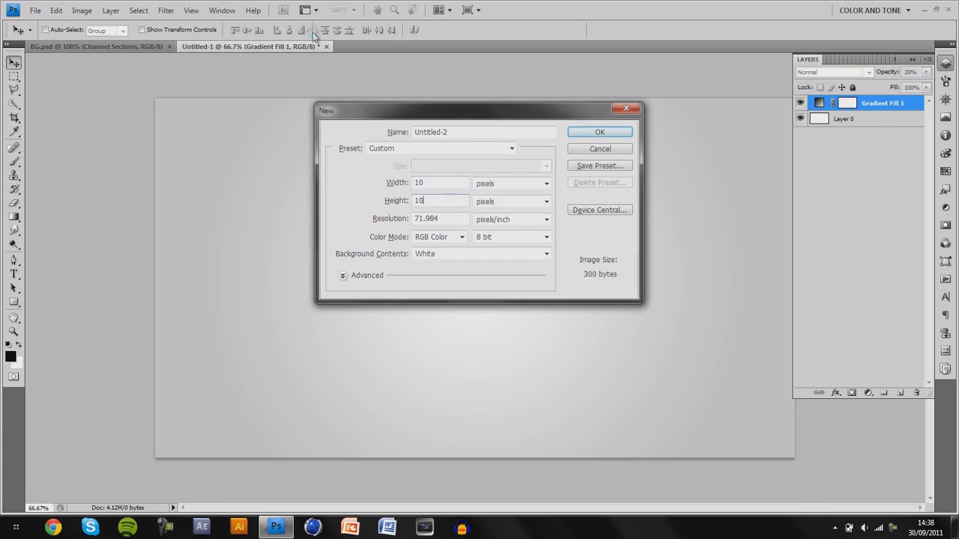
key("Return")
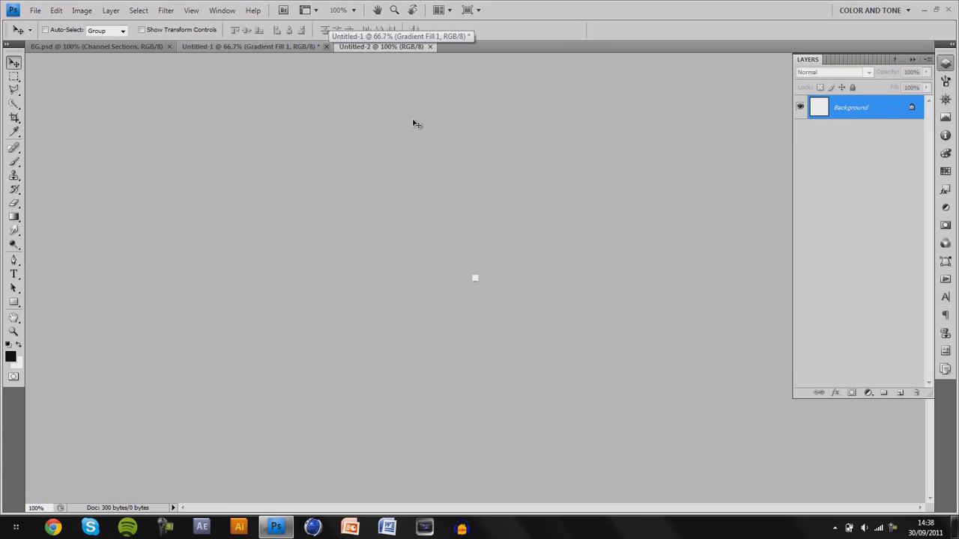
Add a new empty layer to the 10 x 10 px document and hide the Background layer.
key("ctrl+plus")
key("ctrl+plus")
key("ctrl+plus")
key("ctrl+plus")
key("ctrl+plus")
key("ctrl+plus")
key("ctrl+plus")
left_click(900, 394)
left_click(800, 131)
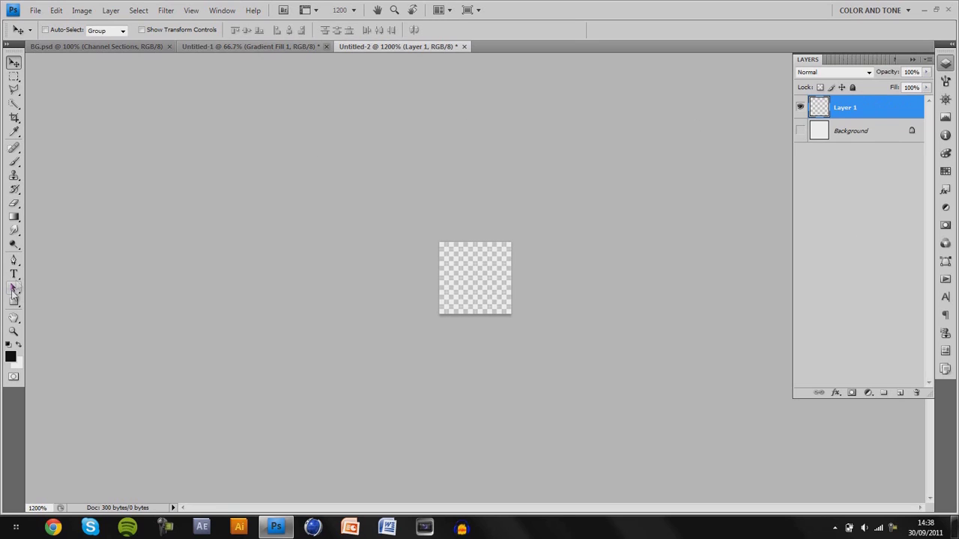
Try drawing a 2 px thick horizontal line near the canvas's upper edge with the Line tool, and undo it.
left_click(13, 302)
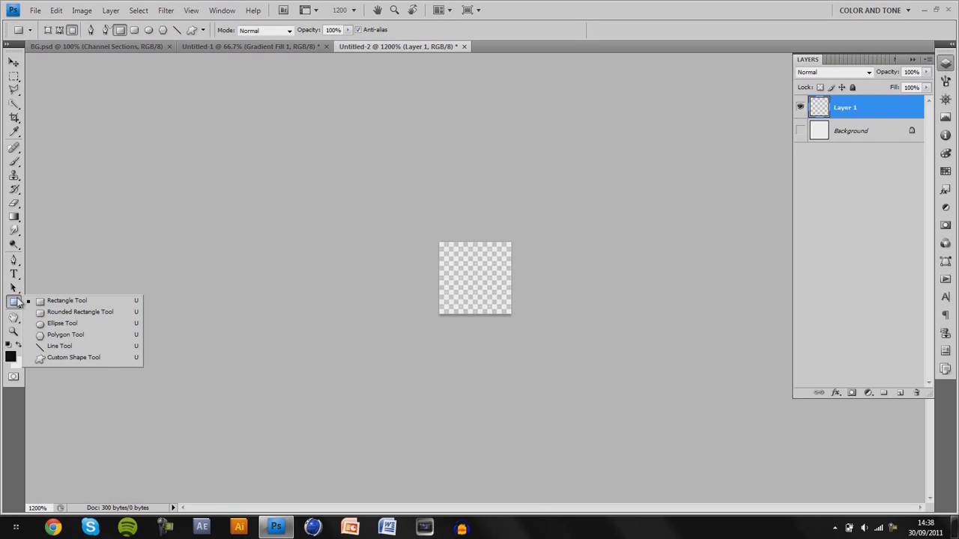
left_click(54, 345)
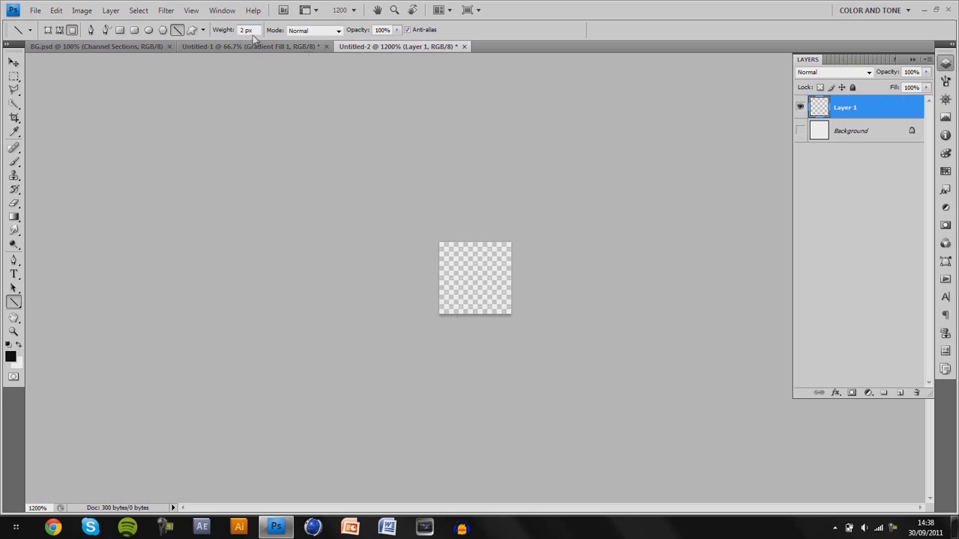
key("ctrl+plus")
key("ctrl+plus")
key("ctrl+plus")
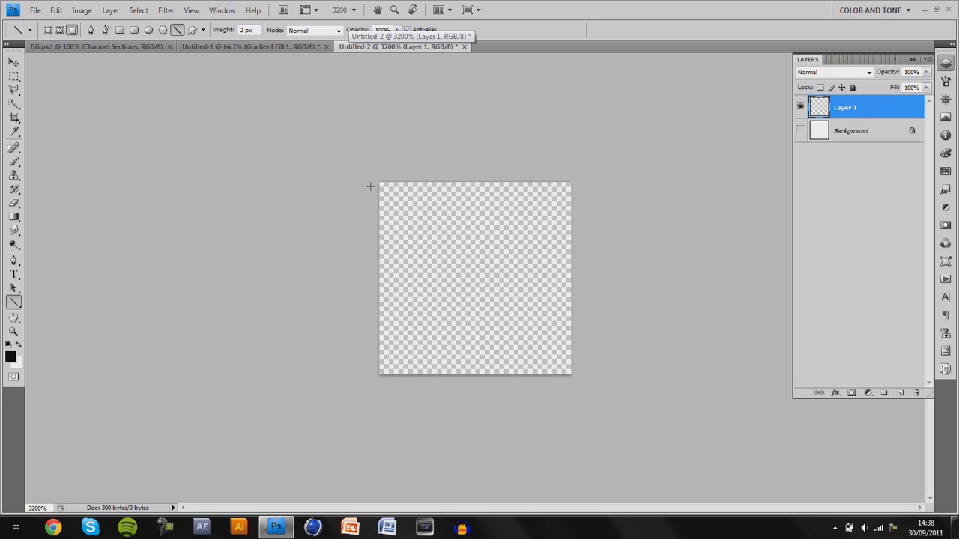
left_click_drag(415, 191, 595, 187)
key("ctrl+z")
Fill two full-width black stripes, each 2 px high, one along the canvas's upper edge and one 2 px below it.
left_click(13, 76)
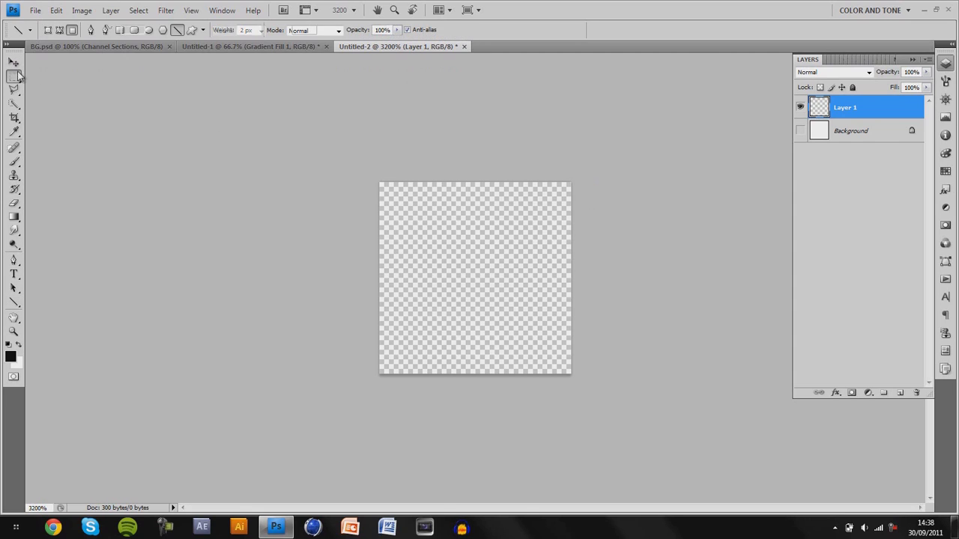
left_click_drag(434, 195, 567, 212)
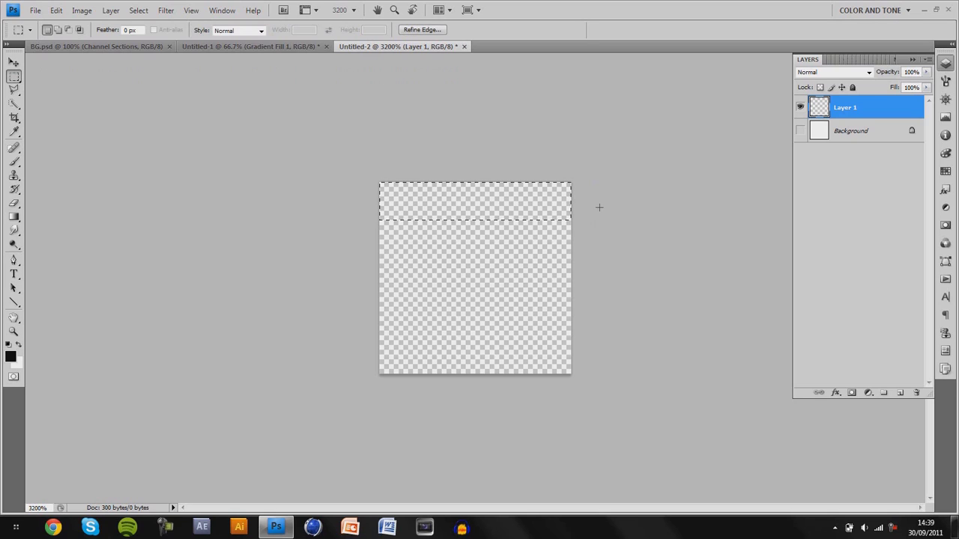
key("alt+BackSpace")
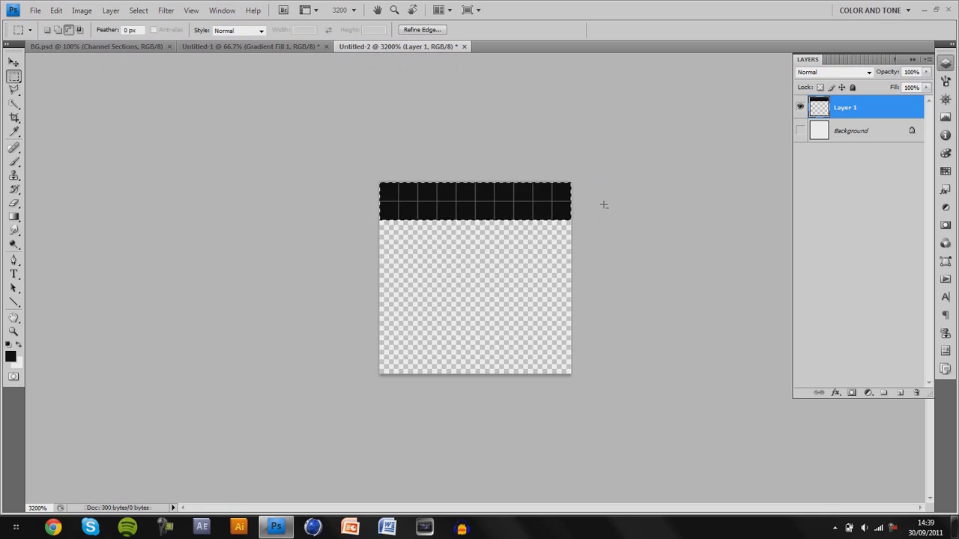
left_click_drag(552, 200, 552, 273)
key("alt+BackSpace")
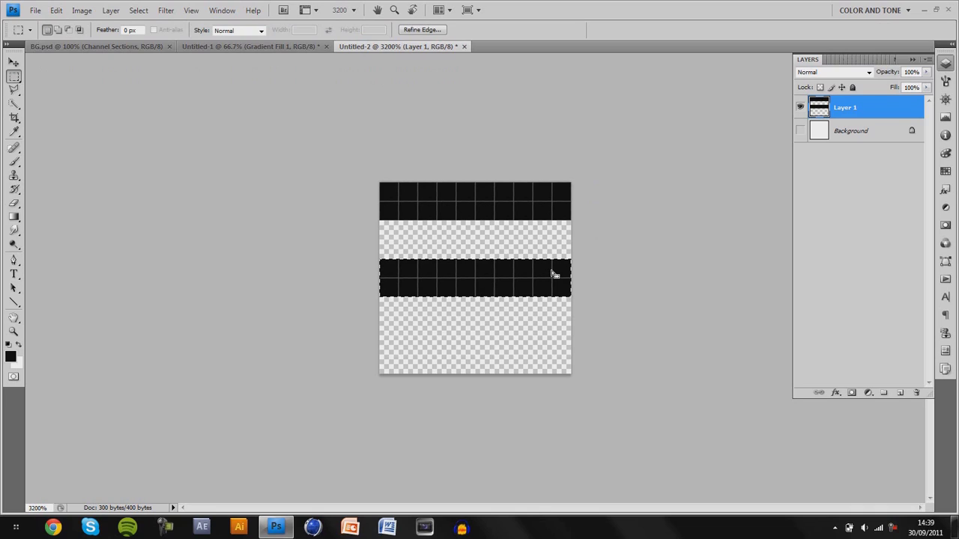
Fill a third full-width black stripe, 2 px high, along the canvas's lower edge and clear the selection.
left_click_drag(552, 288, 554, 350)
key("alt+BackSpace")
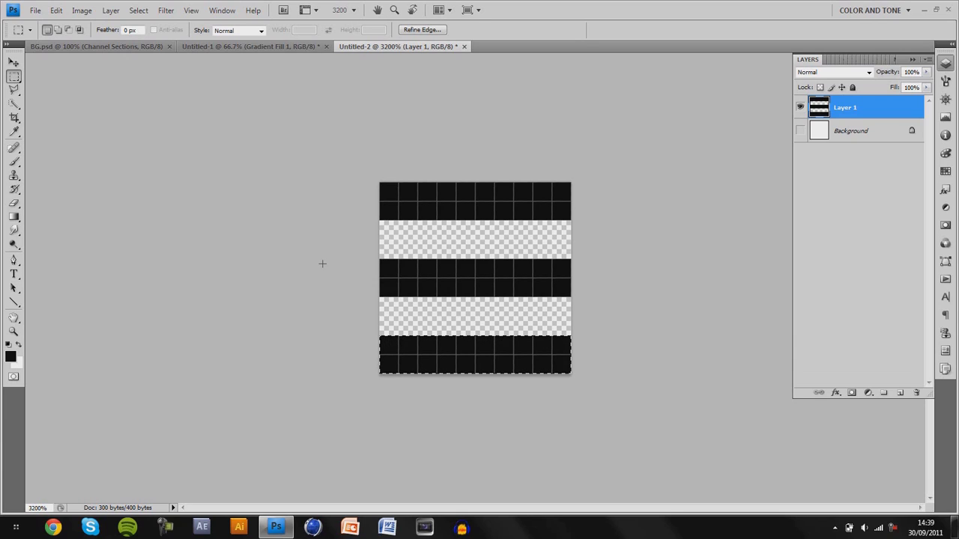
key("ctrl+d")
Extend the canvas to 12 px high with the Crop tool, leaving a 2 px transparent strip below the third stripe.
key("c")
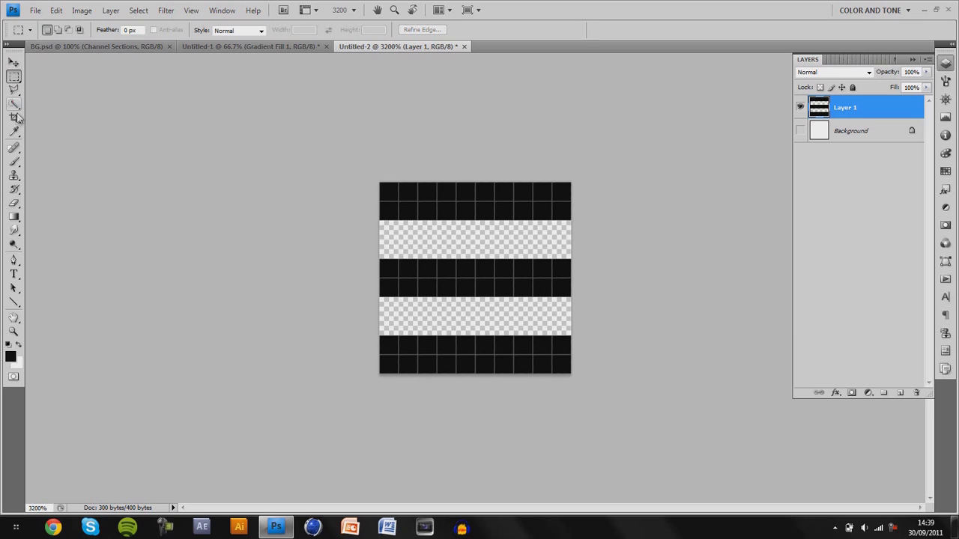
left_click_drag(365, 180, 529, 420)
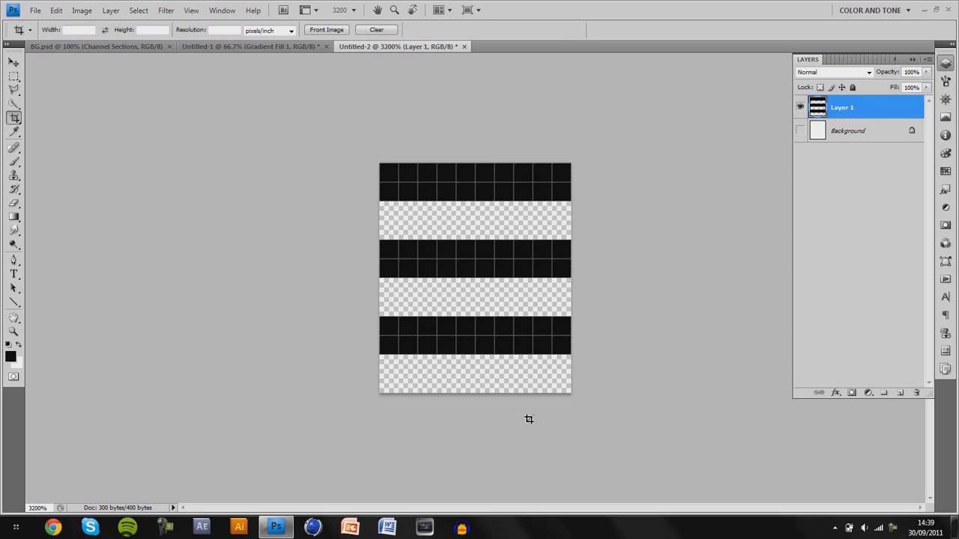
left_click(13, 76)
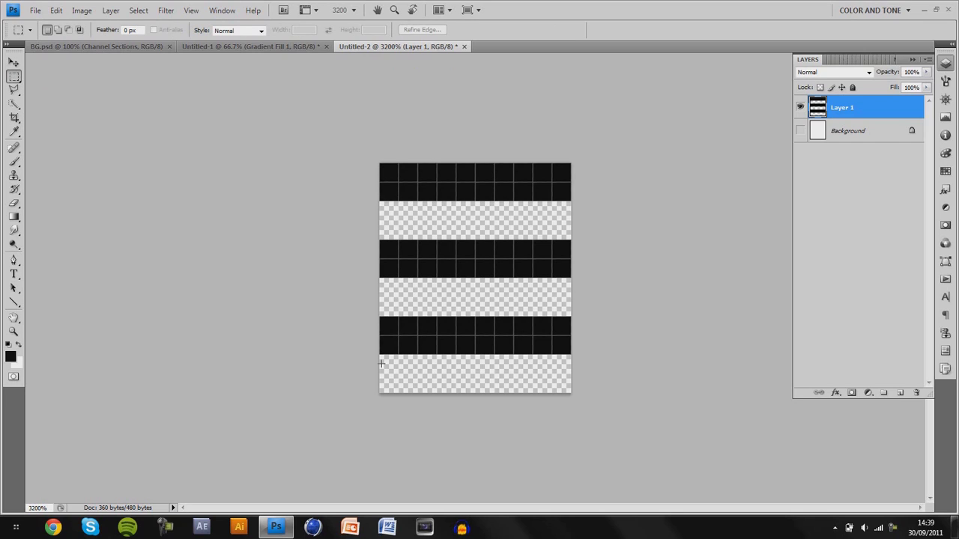
left_click_drag(415, 380, 569, 387)
left_click_drag(520, 364, 518, 326)
key("ctrl+d")
Merge Layer 1 with the hidden Background and define the whole canvas as a pattern named "scan lines".
left_click(837, 139, "shift")
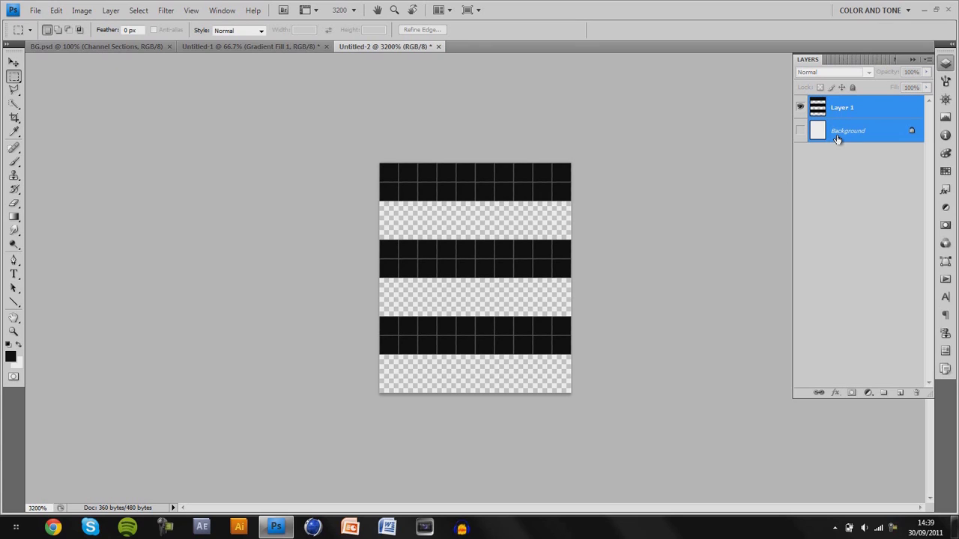
key("ctrl+e")
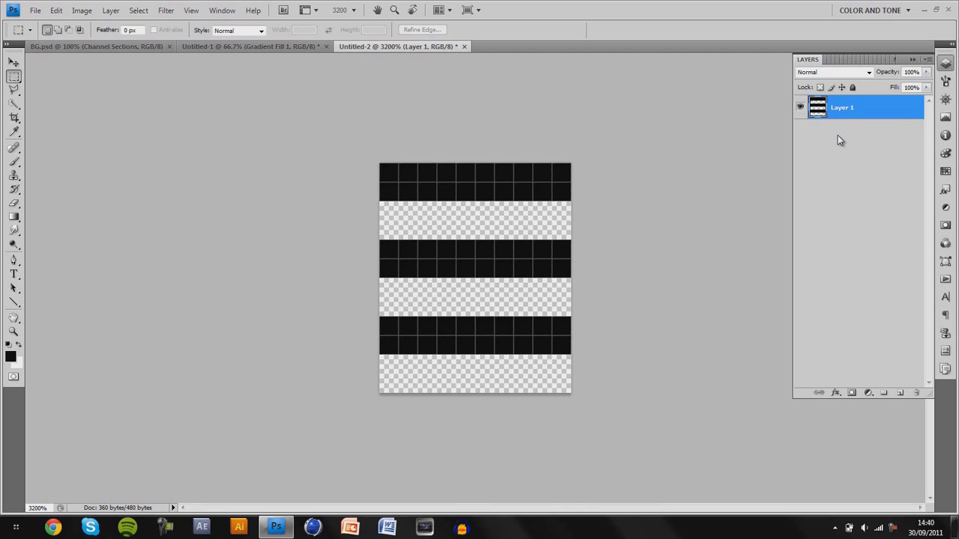
left_click(138, 10)
left_click(142, 21)
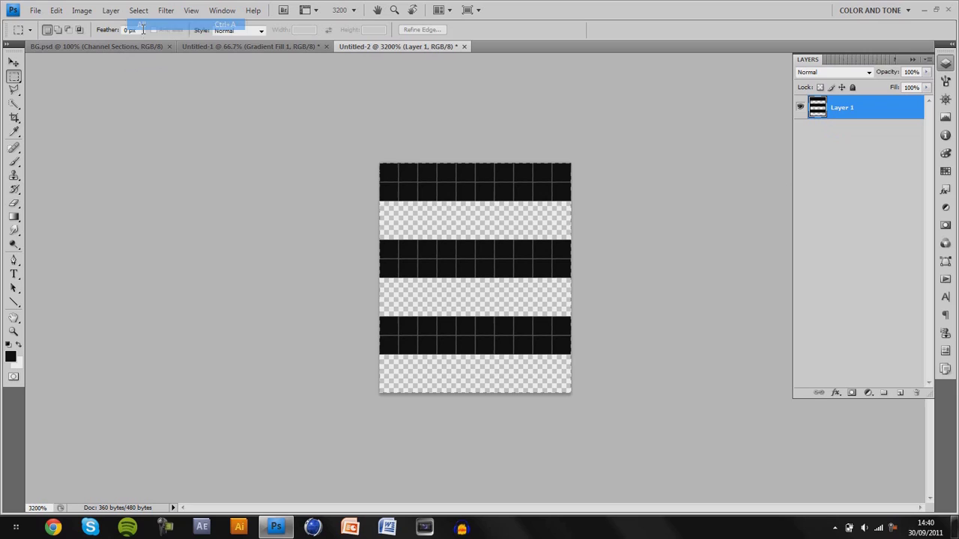
left_click(56, 9)
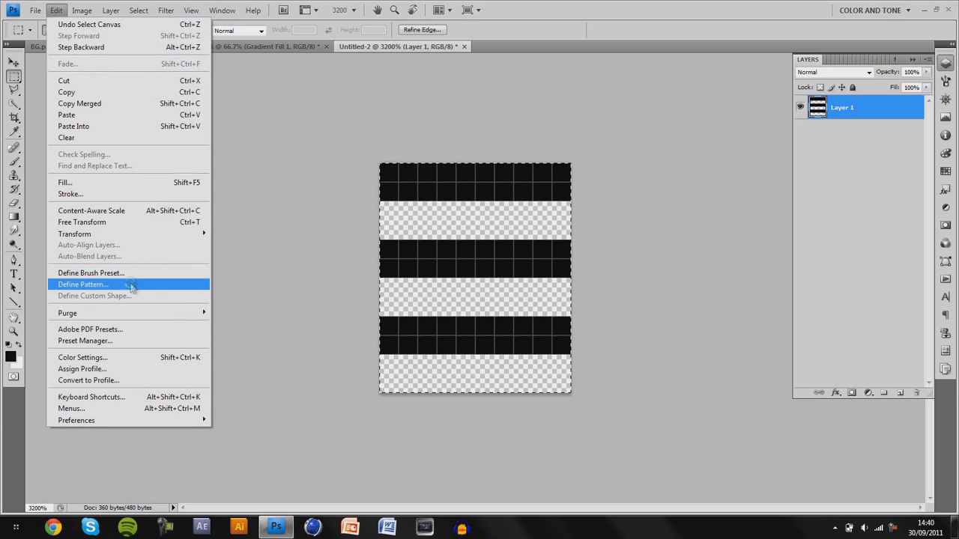
left_click(128, 285)
type("sca")
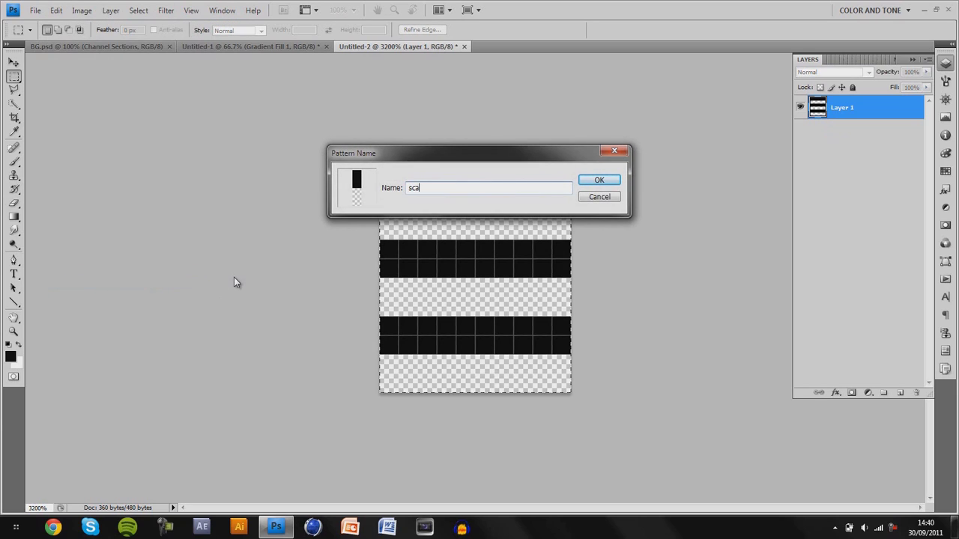
type("n lines")
key("Return")
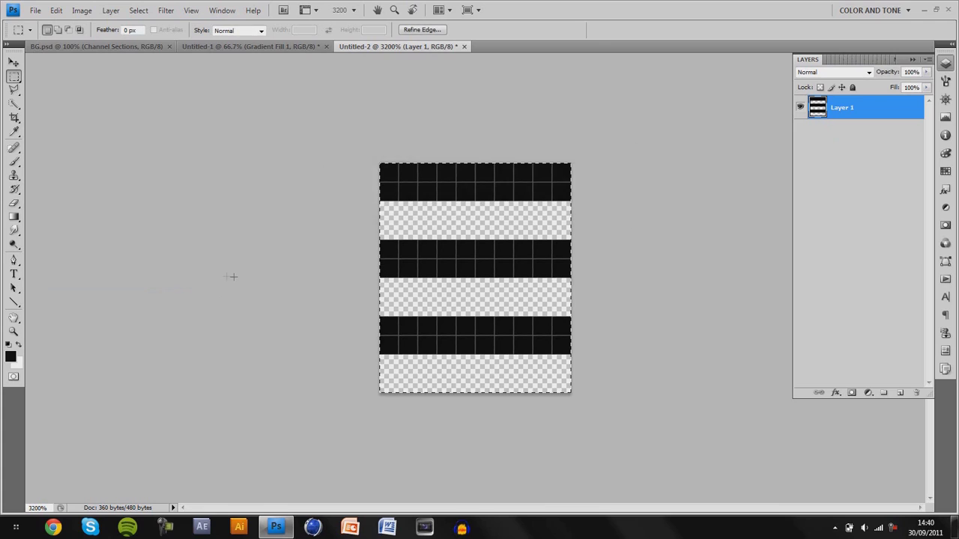
Add a pattern fill layer with the stripe pattern at 100% scale above the gradient in Untitled-1, and set its opacity to 30%.
left_click(215, 48)
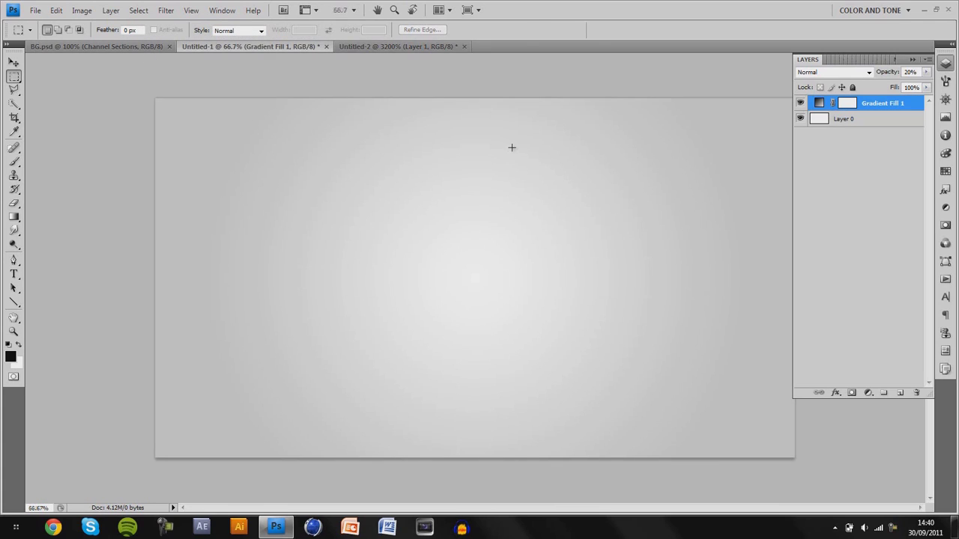
left_click(868, 393)
left_click(857, 171)
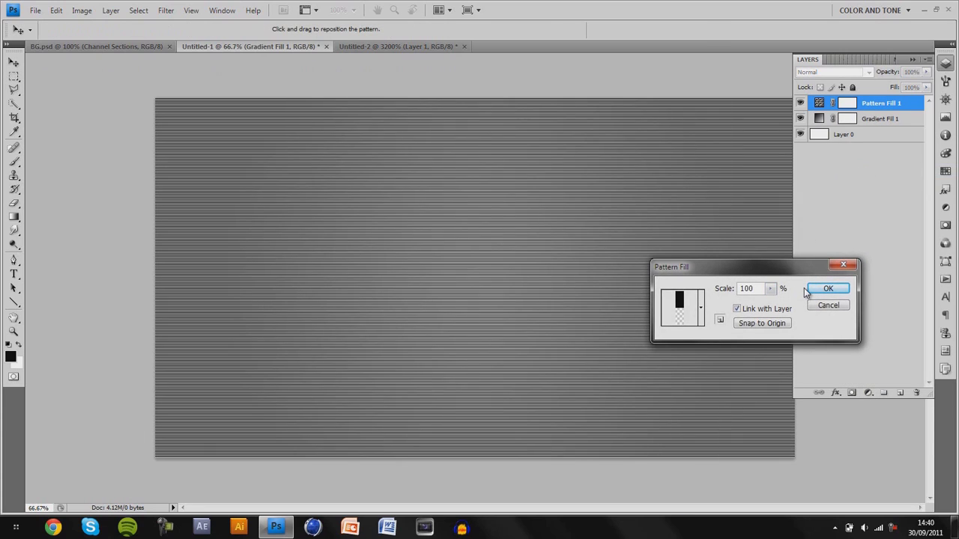
key("ctrl+plus")
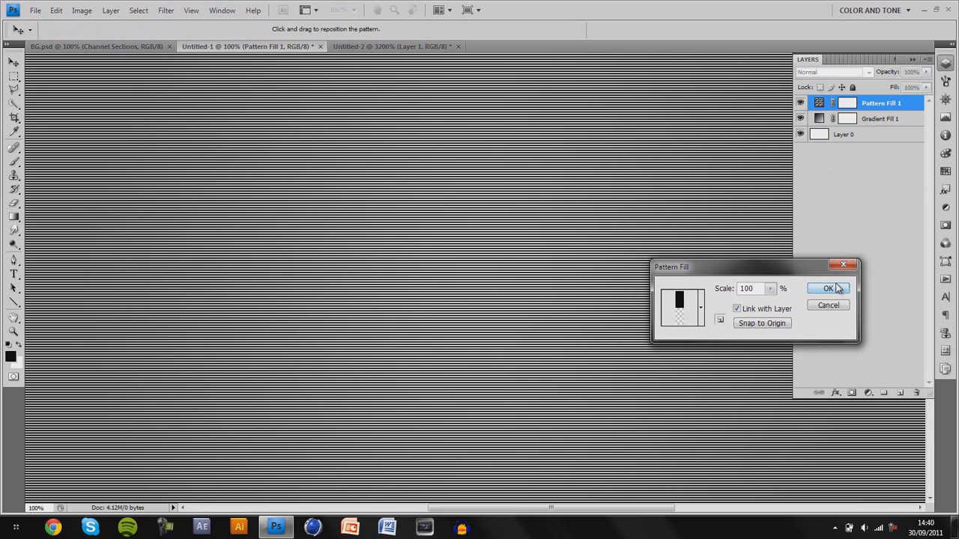
left_click(833, 289)
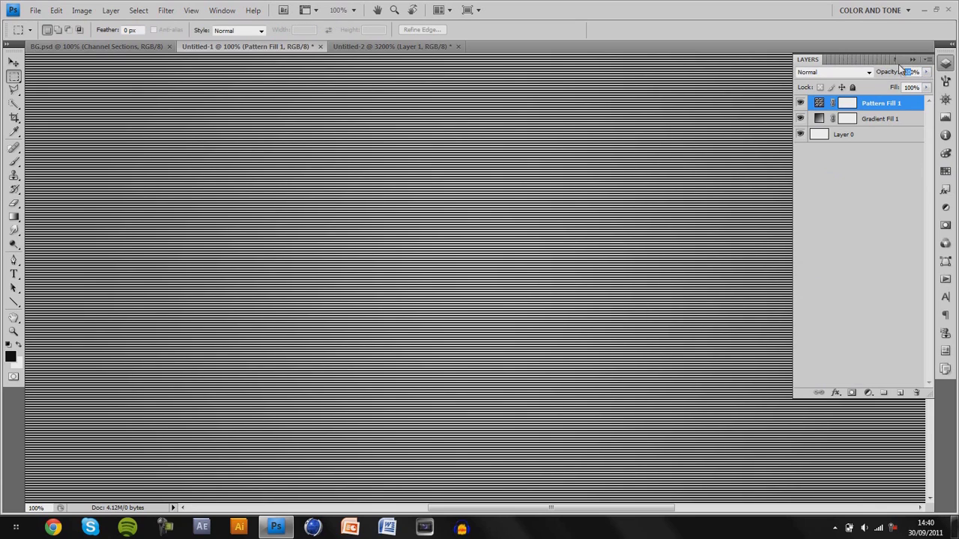
type("30")
key("Return")
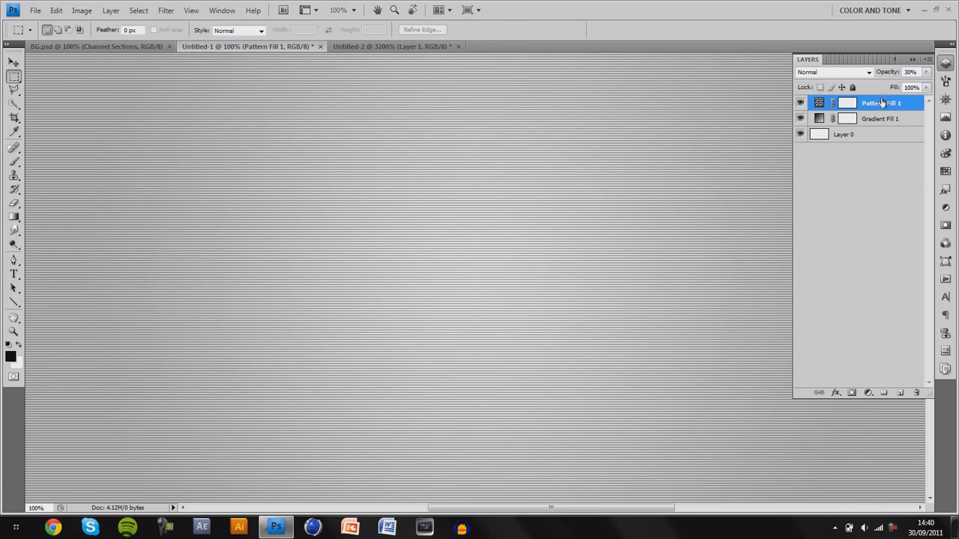
Rasterize the Pattern Fill 1 layer and erase a broad area of stripes from the upper left to the centre with a soft 300 px eraser.
right_click(882, 103)
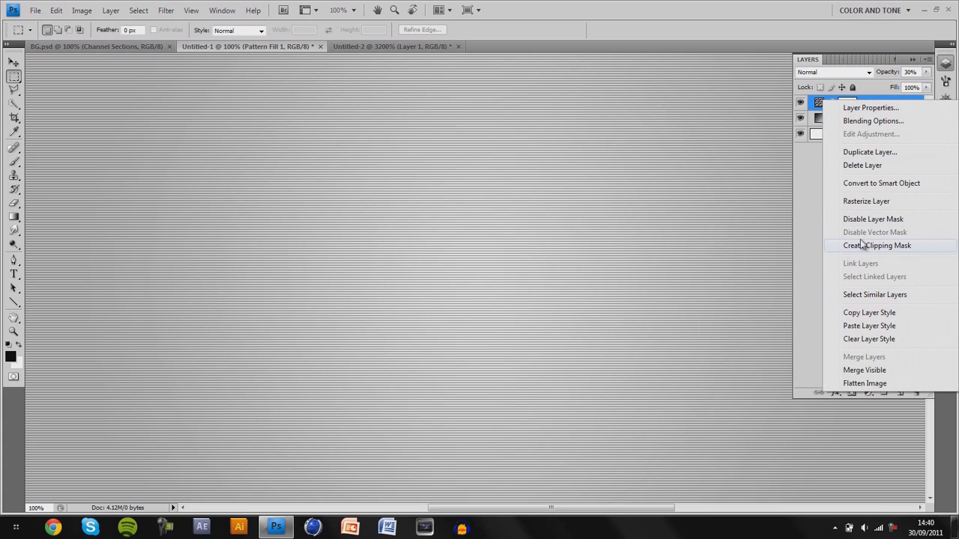
left_click(863, 202)
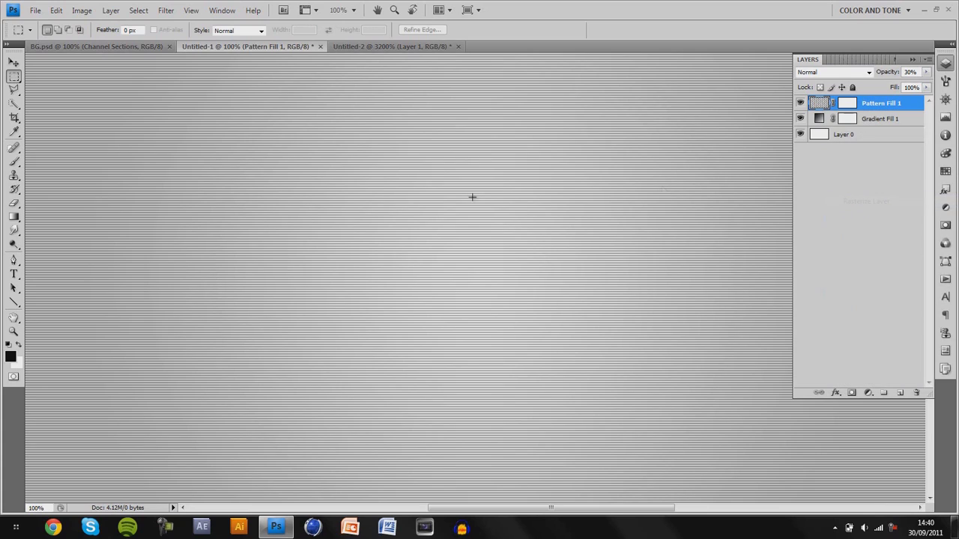
left_click(13, 203)
mouse_move(172, 196)
left_mouse_down()
mouse_move(222, 195)
mouse_move(383, 141)
mouse_move(357, 163)
mouse_move(406, 192)
mouse_move(494, 209)
mouse_move(418, 238)
mouse_move(174, 205)
mouse_move(363, 273)
mouse_move(561, 253)
mouse_move(596, 283)
left_mouse_up()
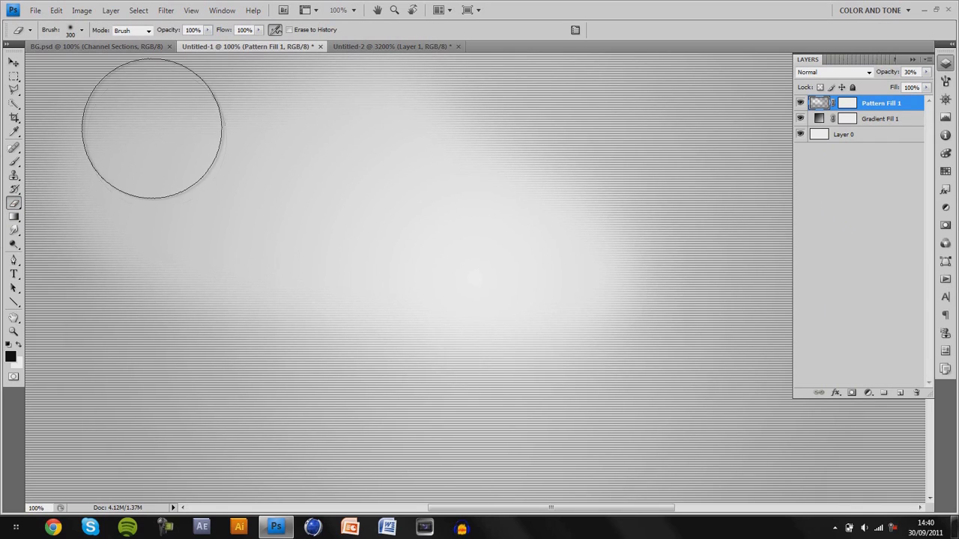
left_click(13, 63)
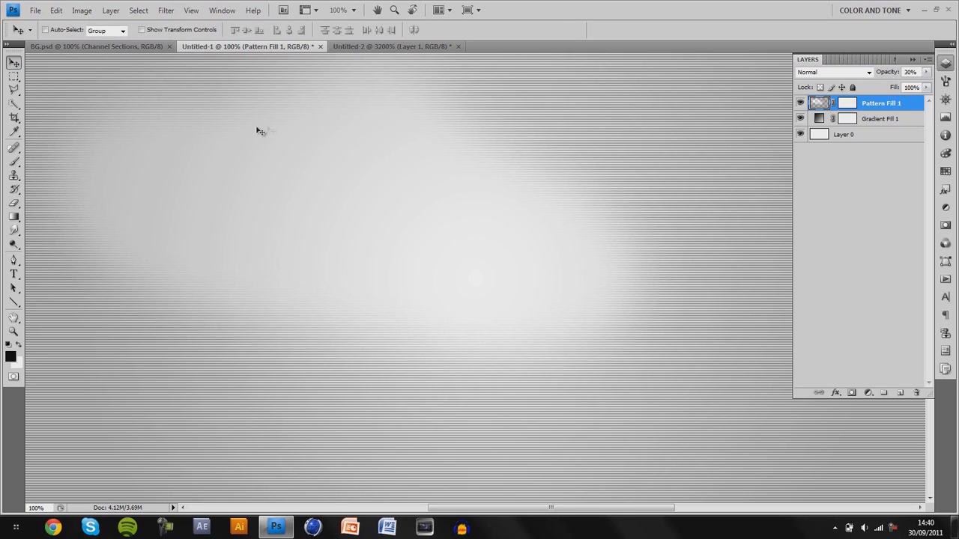
Give the Pattern Fill 1 layer a blue Color Overlay and set the layer's opacity to 100%.
double_click(910, 112)
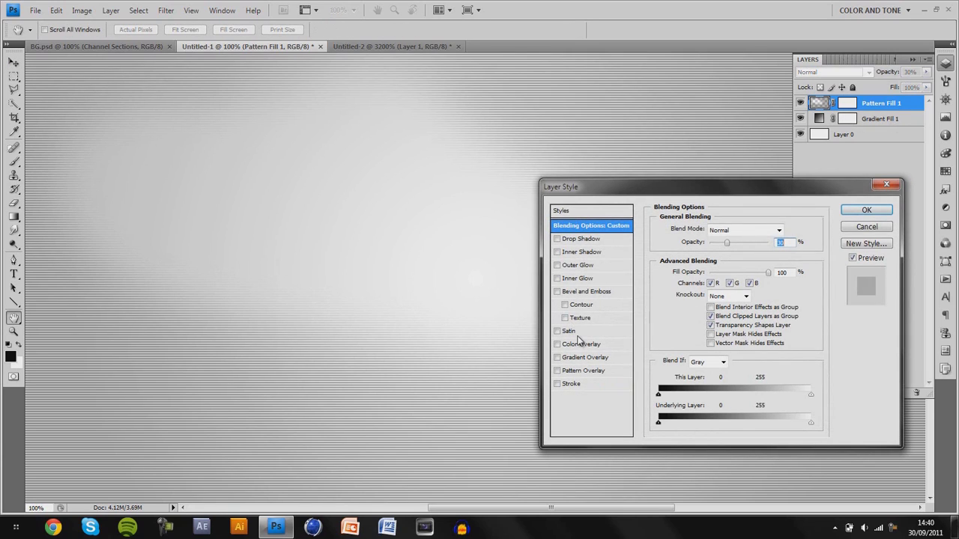
left_click(586, 344)
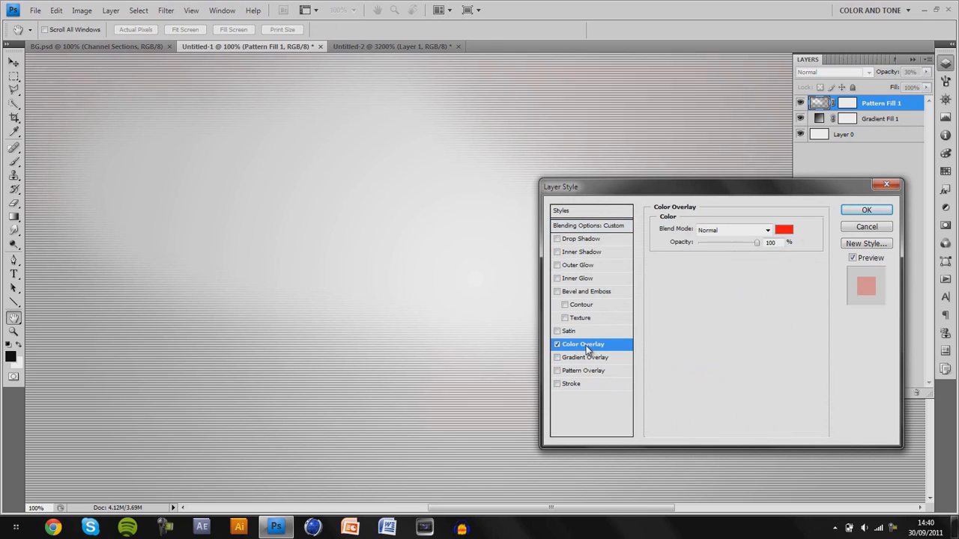
left_click(784, 229)
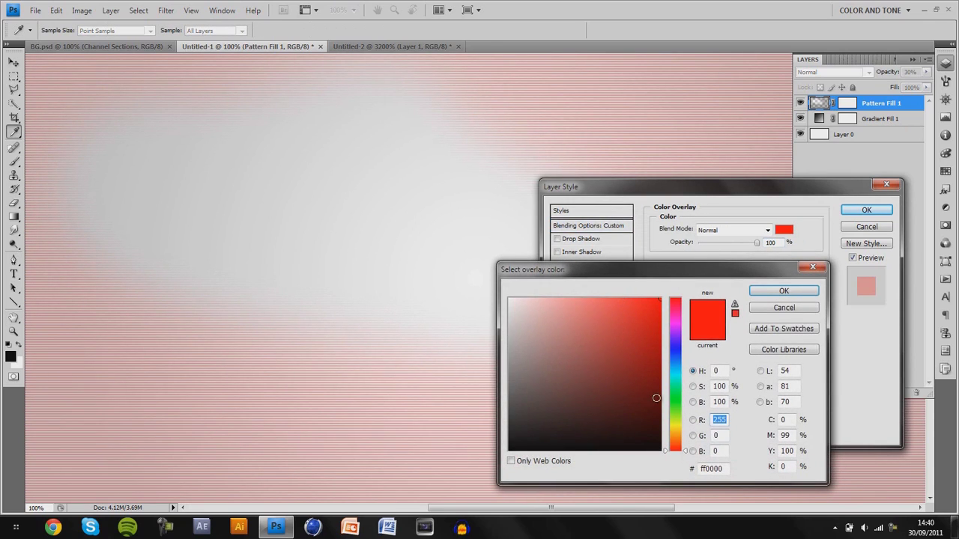
left_click(677, 366)
left_click(784, 291)
left_click(588, 226)
left_click_drag(764, 242, 781, 242)
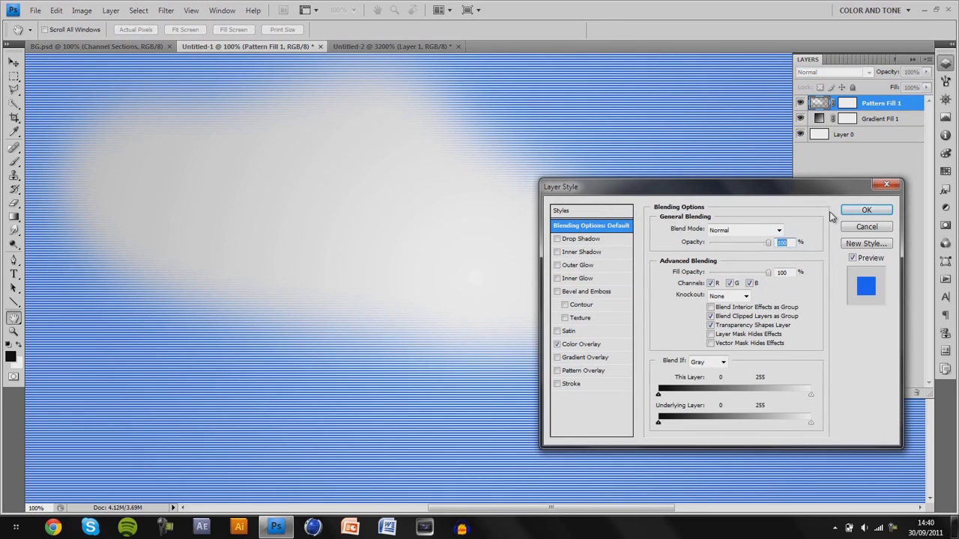
left_click(854, 210)
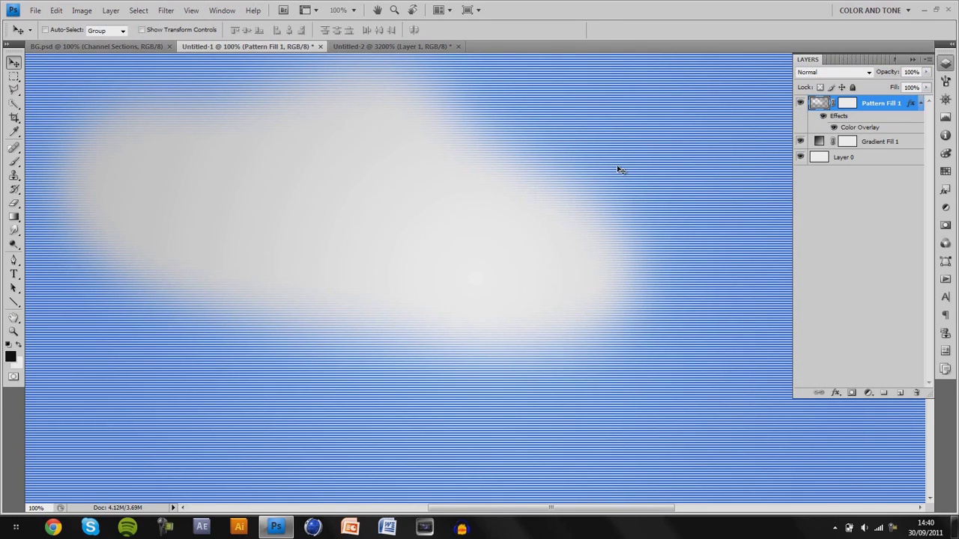
Delete the Pattern Fill 1 layer and close the Untitled-2 stripe document without saving it.
key("Delete")
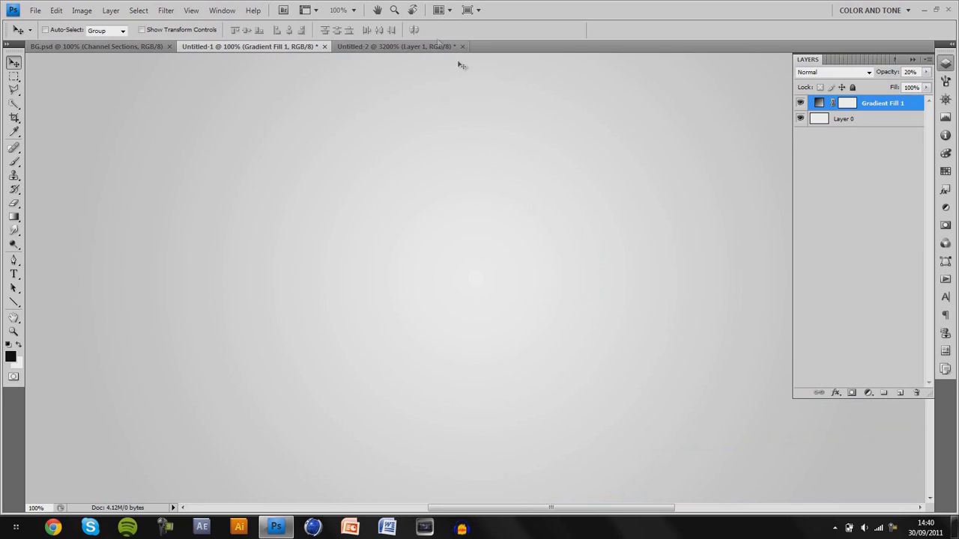
left_click(441, 46)
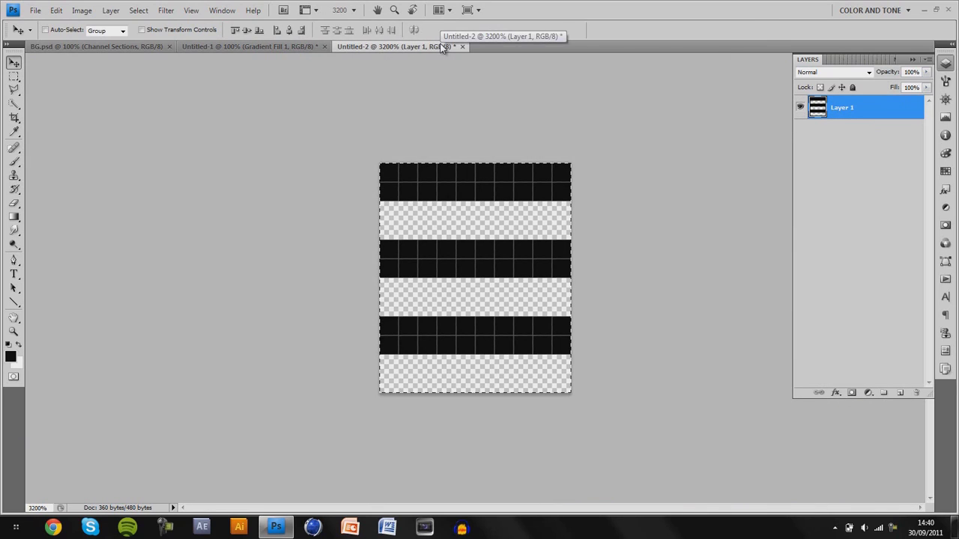
left_click(463, 46)
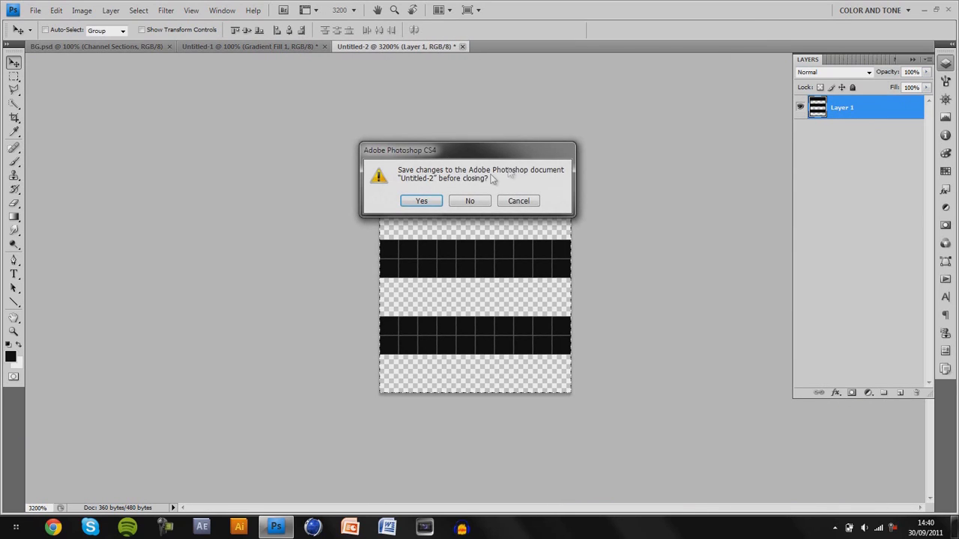
left_click(471, 200)
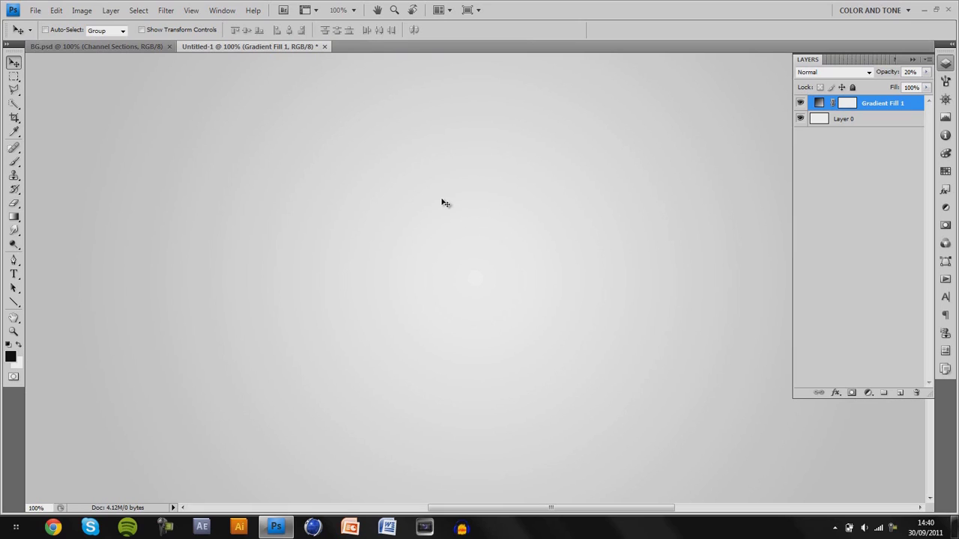
Create a new document 10 pixels wide and 10 pixels high.
key("ctrl+minus")
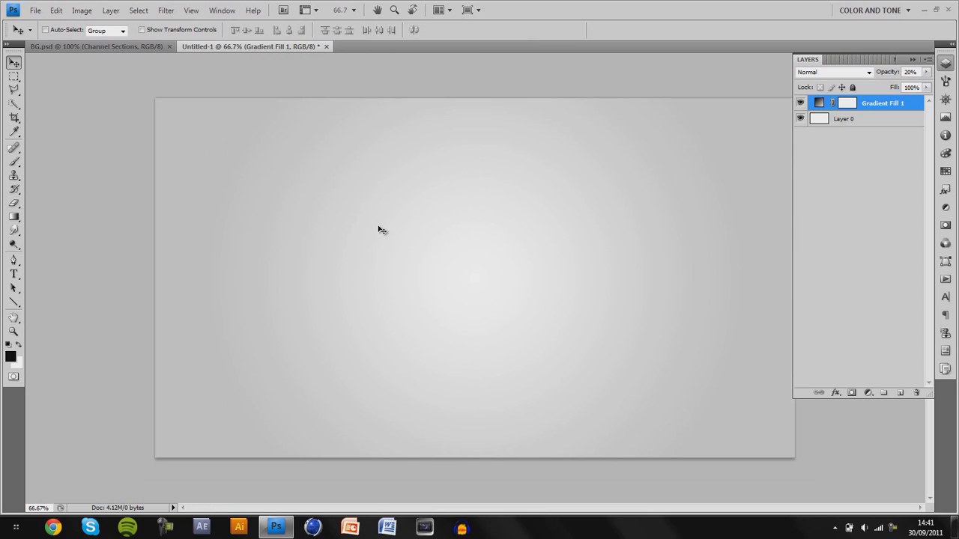
key("ctrl+n")
key("Tab")
key("Tab")
type("10")
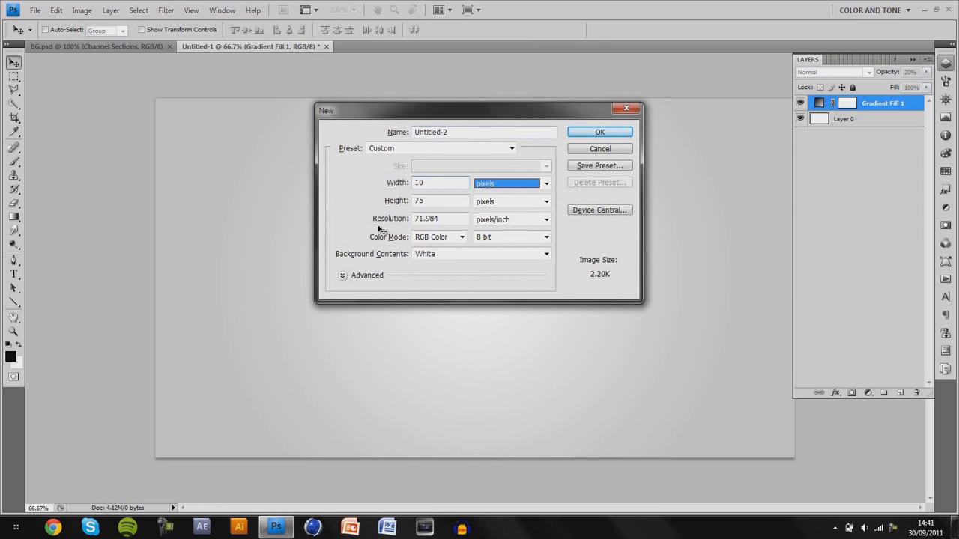
key("Tab")
type("10")
key("Return")
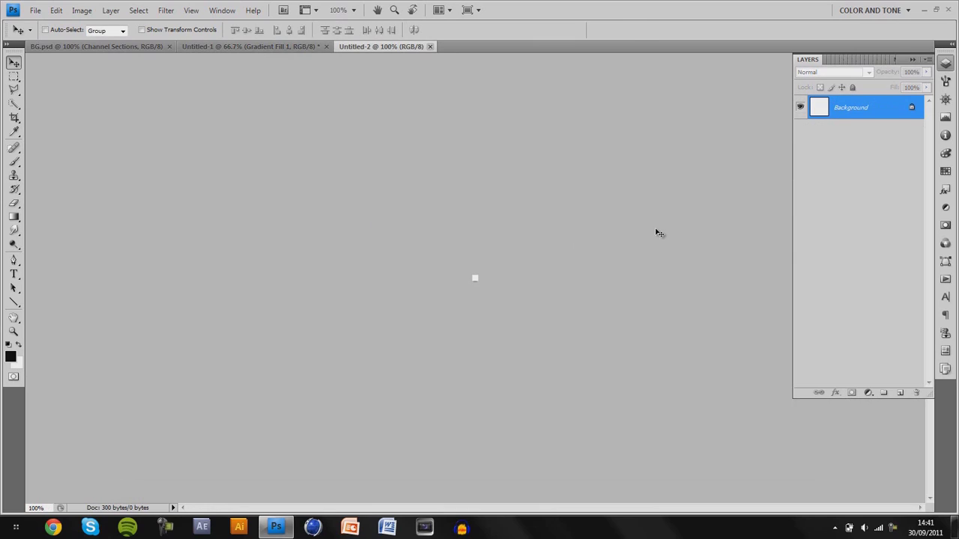
Add a new empty layer to the new 10 x 10 px document and hide its Background layer.
key("ctrl+equal")
key("ctrl+equal")
key("ctrl+equal")
key("ctrl+equal")
key("ctrl+equal")
key("ctrl+equal")
key("ctrl+equal")
key("ctrl+equal")
key("ctrl+equal")
key("ctrl+equal")
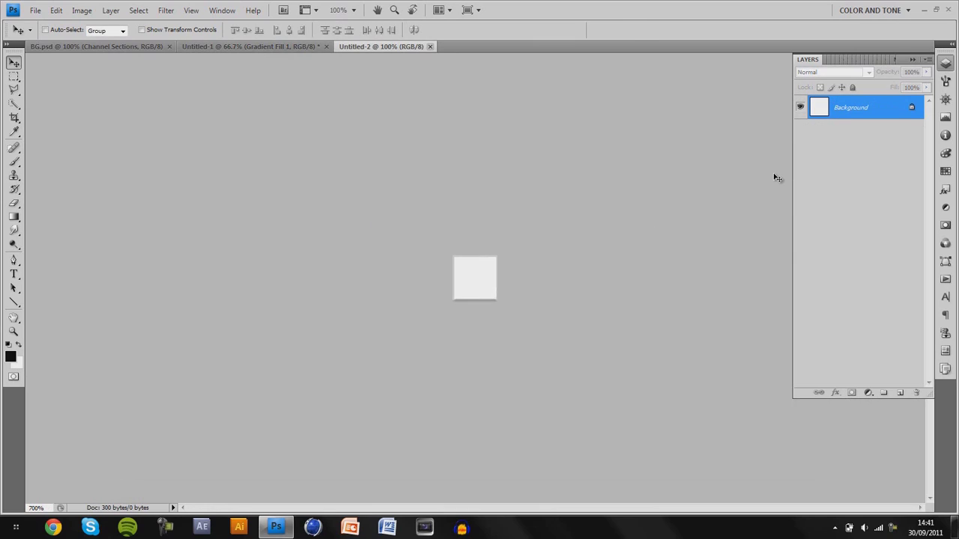
left_click_drag(812, 107, 899, 393)
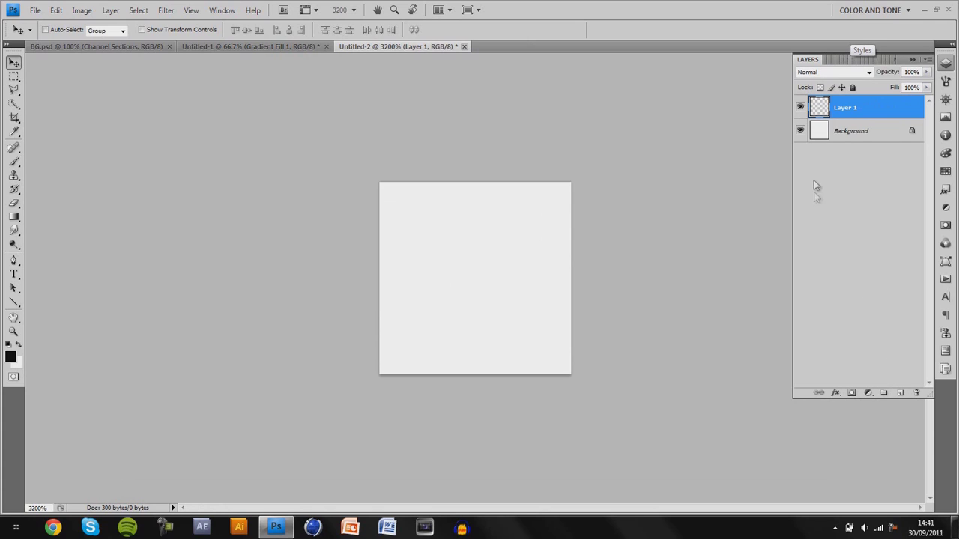
left_click(801, 130)
Select the 1 px wide column along the right edge of the 10 x 10 px canvas and fill it with black.
left_click(14, 76)
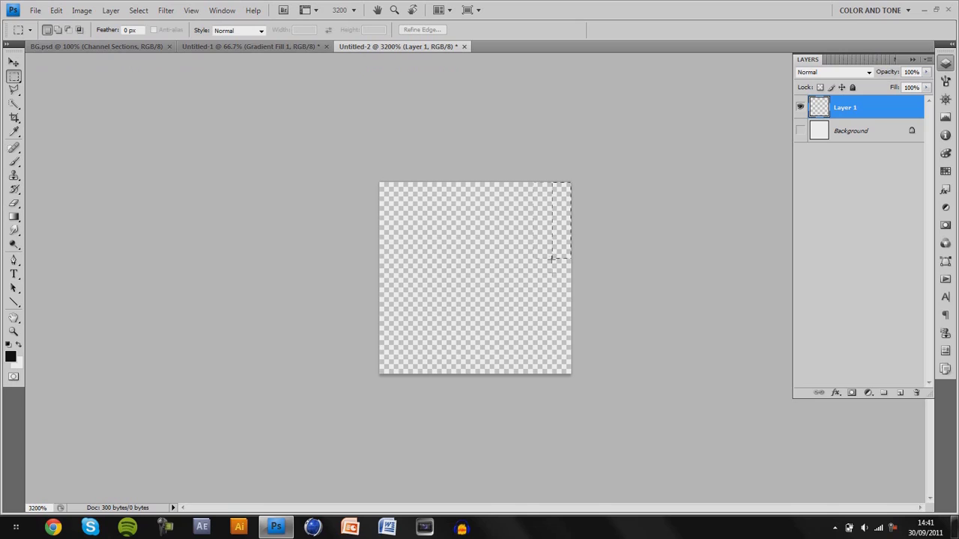
left_click_drag(556, 351, 557, 365)
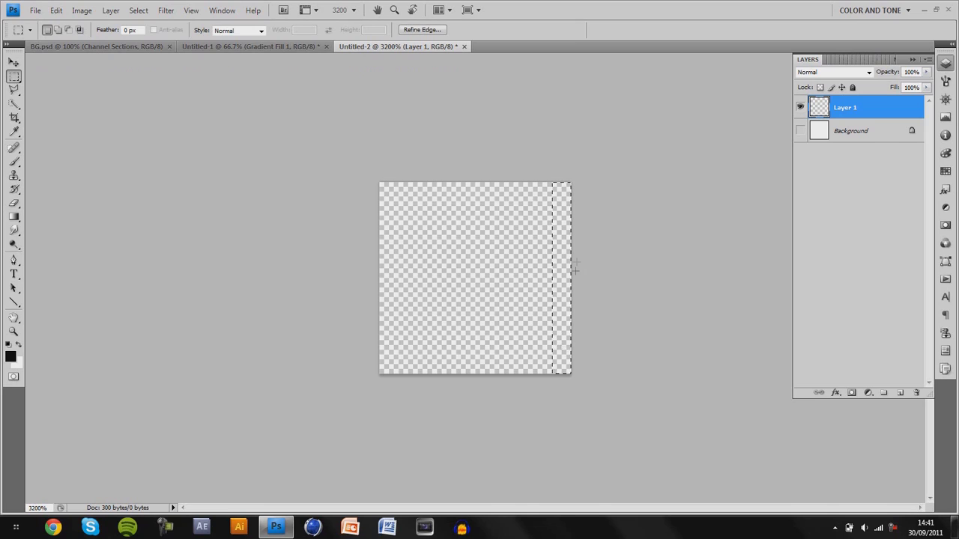
left_click(554, 168)
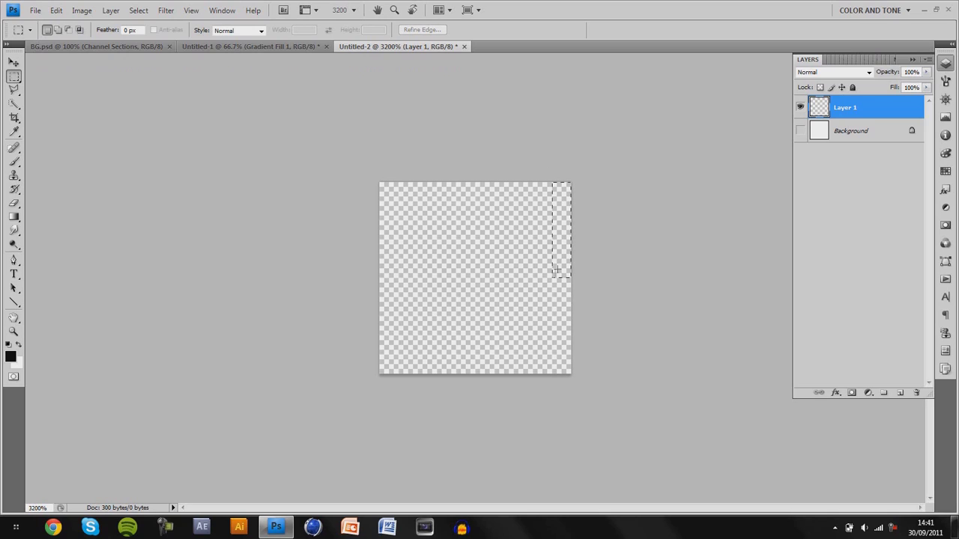
left_click_drag(552, 316, 561, 369)
key("shift")
key("alt+BackSpace")
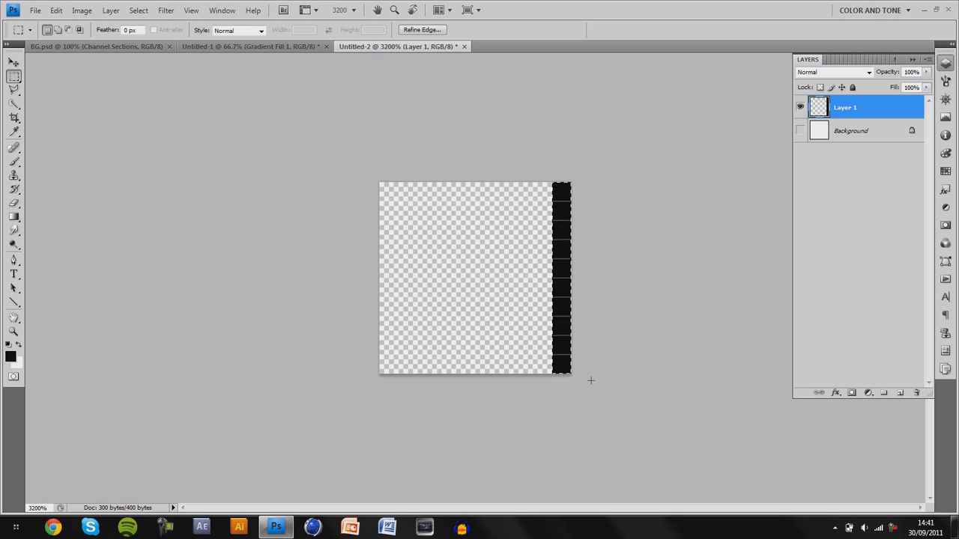
Fill the 1 px high row along the canvas's bottom edge with black and clear the selection.
left_click_drag(458, 365, 380, 367)
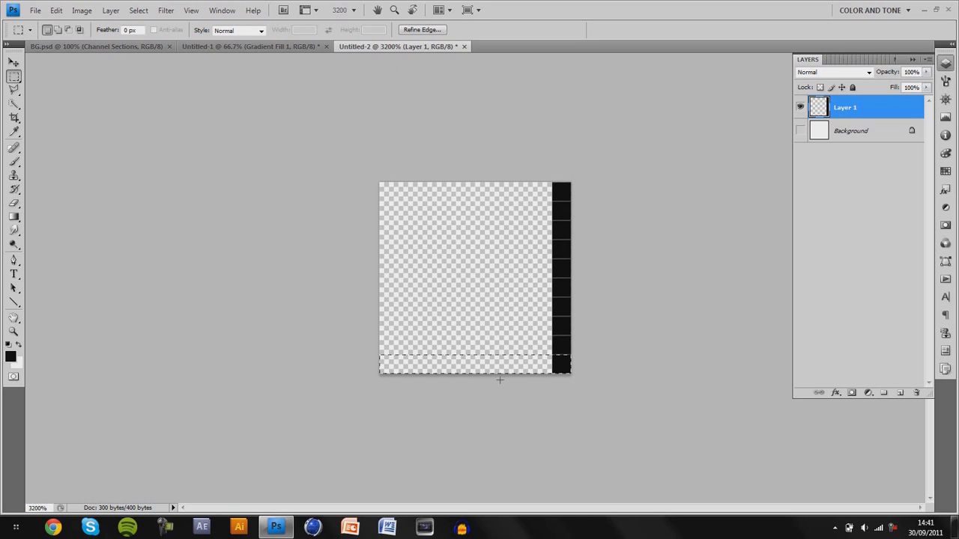
key("alt+BackSpace")
key("ctrl+d")
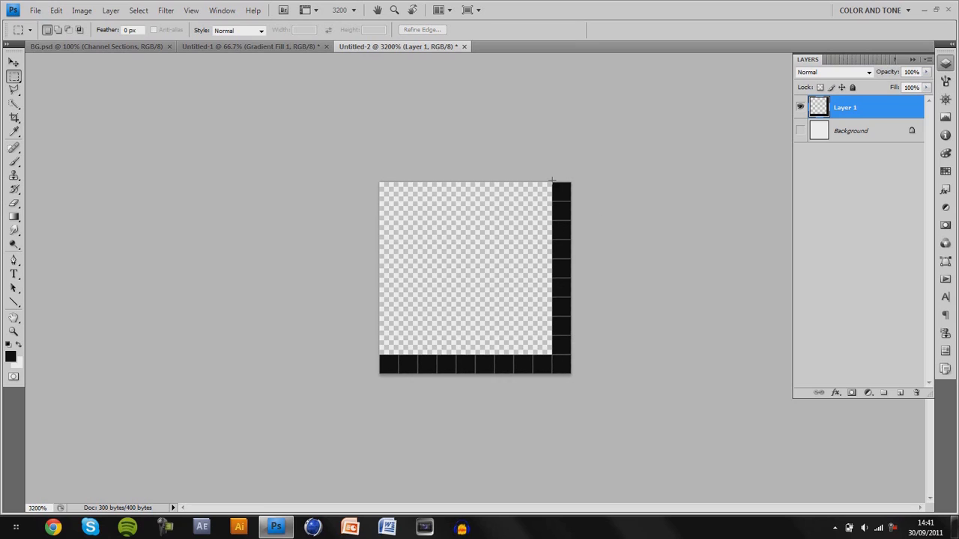
Merge Layer 1 with the hidden Background layer and define the whole canvas as a pattern named "grid".
left_click(871, 134, "shift")
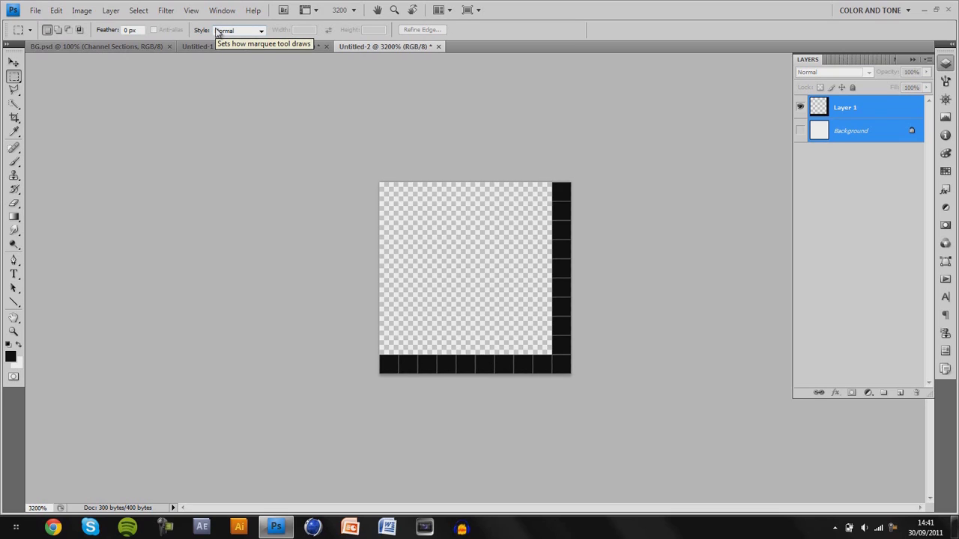
key("ctrl+e")
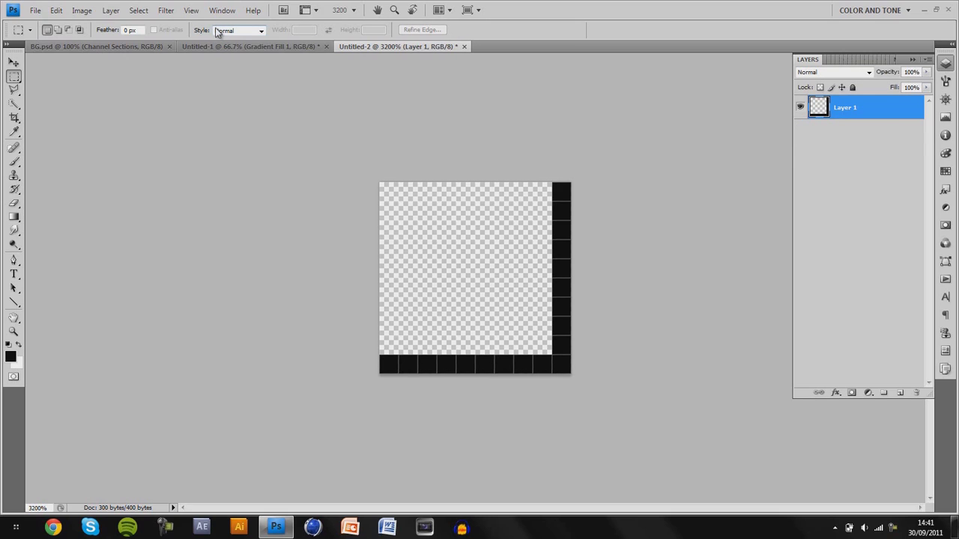
left_click(138, 10)
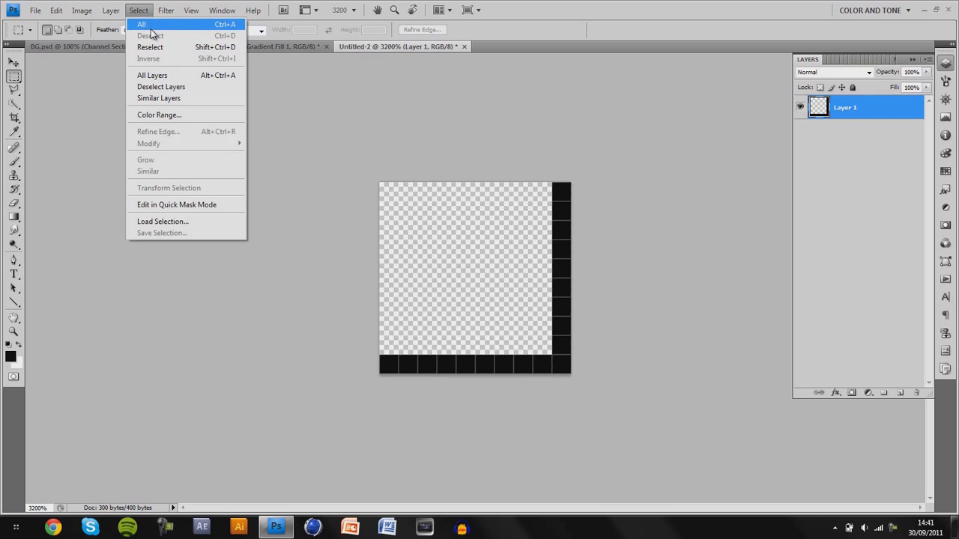
left_click(149, 25)
left_click(56, 9)
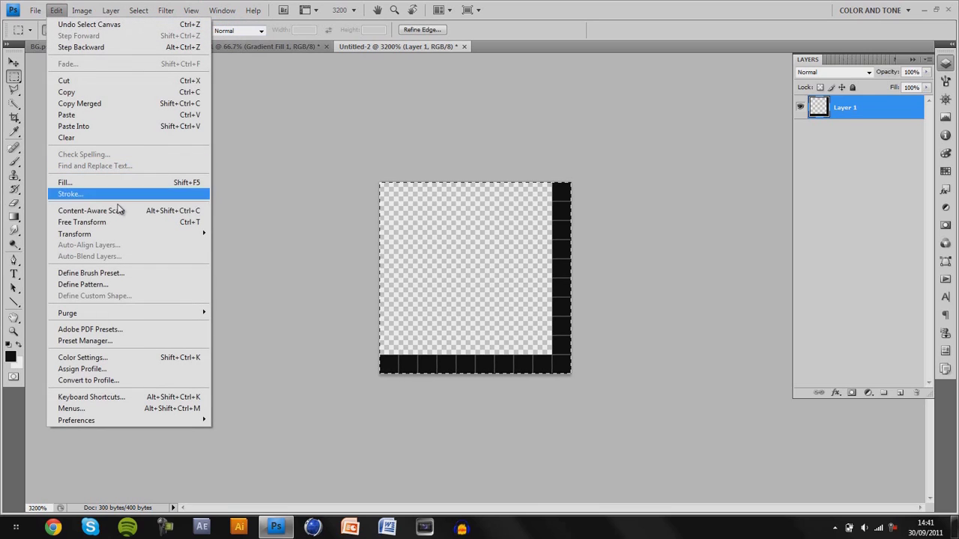
left_click(114, 284)
type("grid")
key("Return")
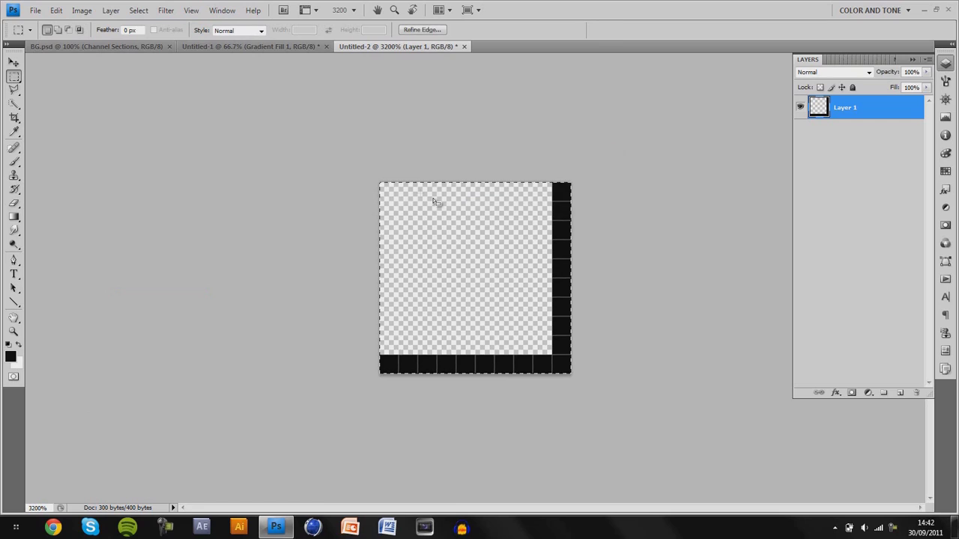
Add a pattern fill layer with the grid pattern at 100% scale above Gradient Fill 1 in the Untitled-1 document.
left_click(248, 48)
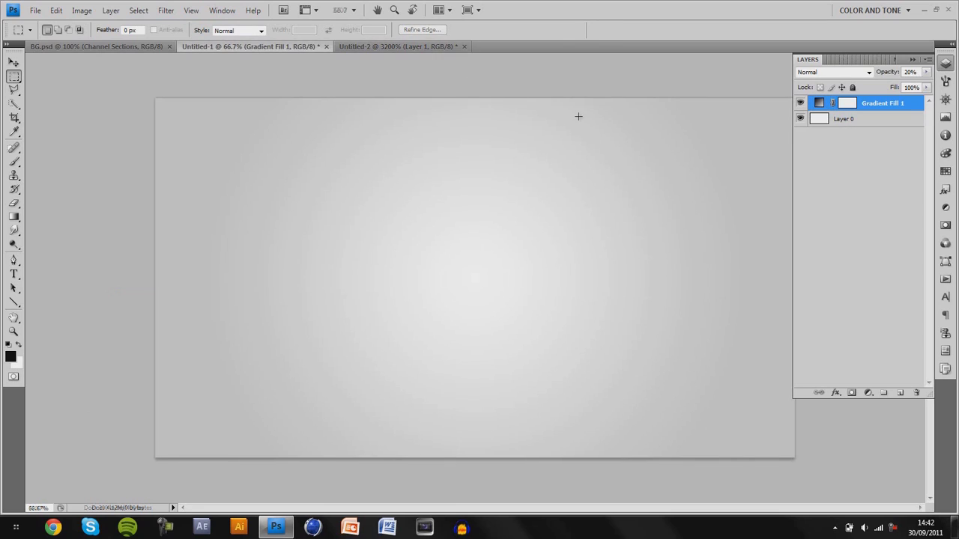
left_click(869, 393)
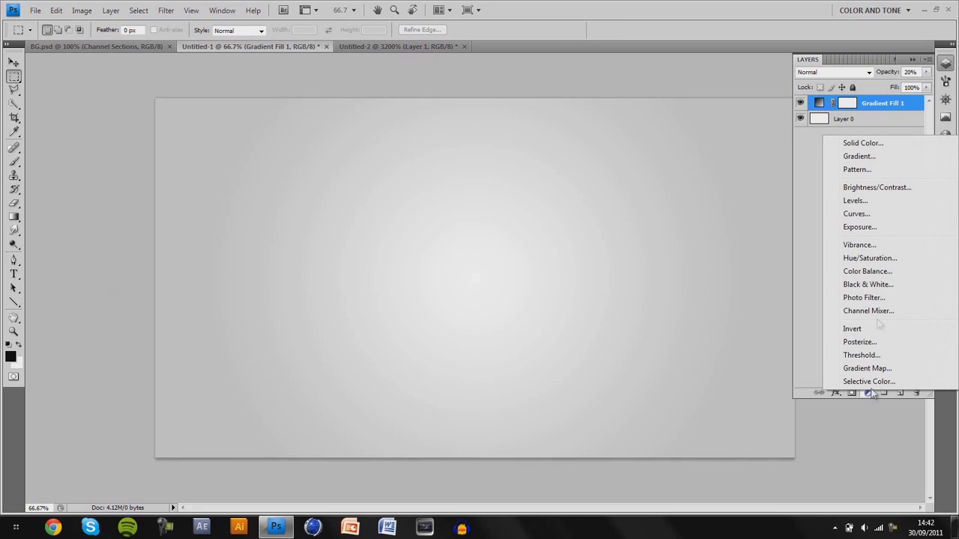
left_click(862, 171)
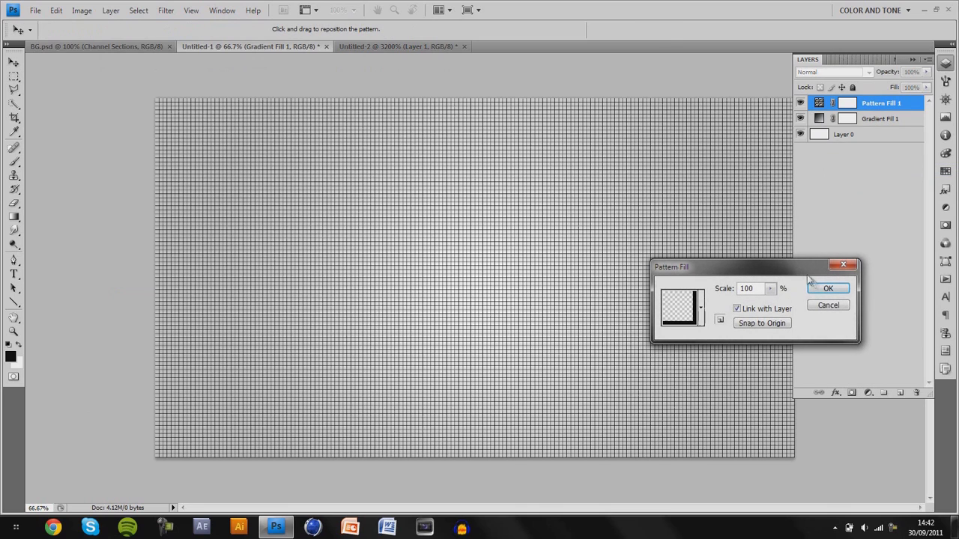
left_click(825, 290)
key("ctrl+1")
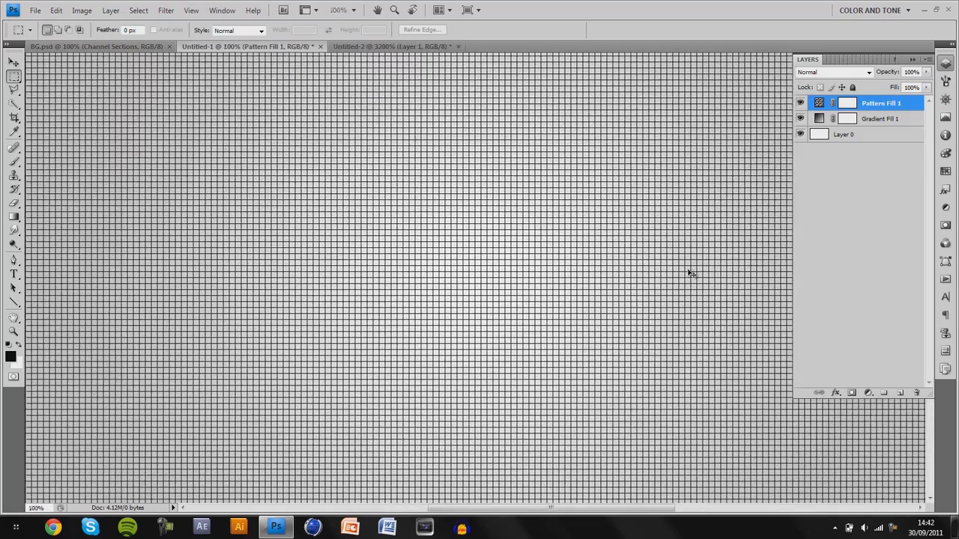
Lower the Pattern Fill 1 layer's opacity to 20% and check the grid at different zoom levels.
left_click(908, 72)
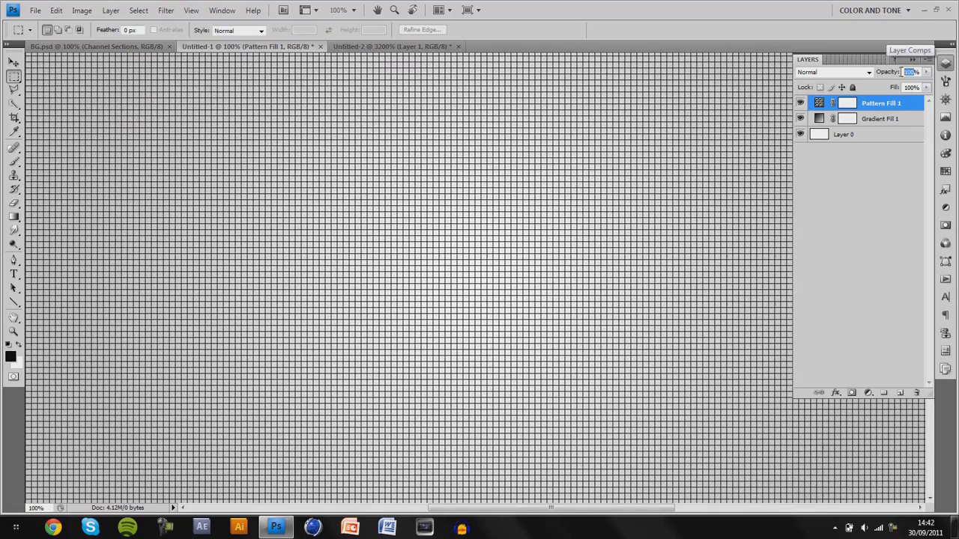
type("20")
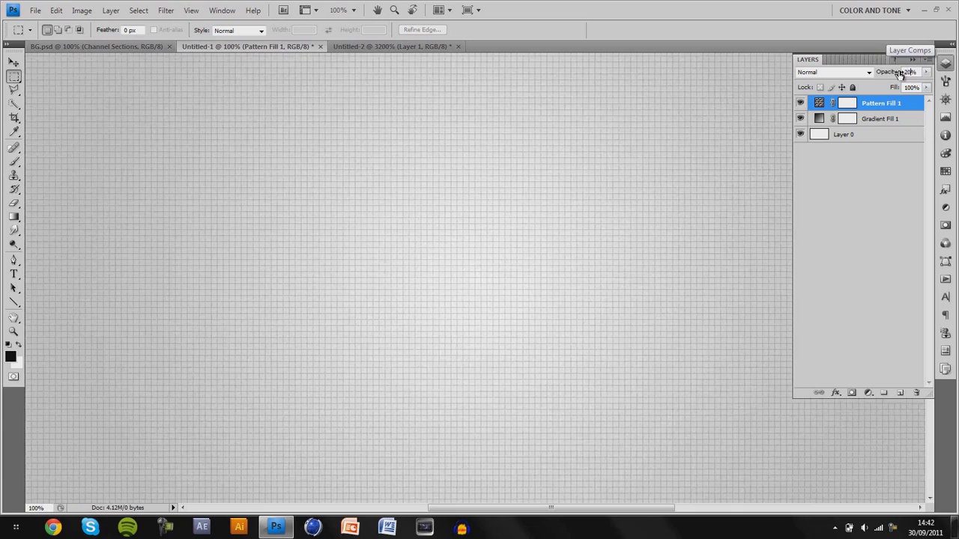
key("ctrl+minus")
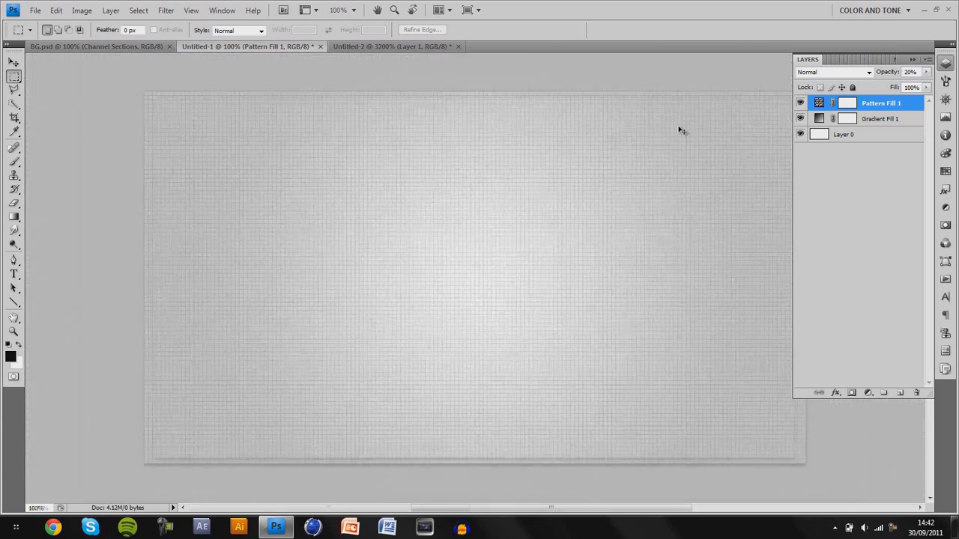
key("ctrl+plus")
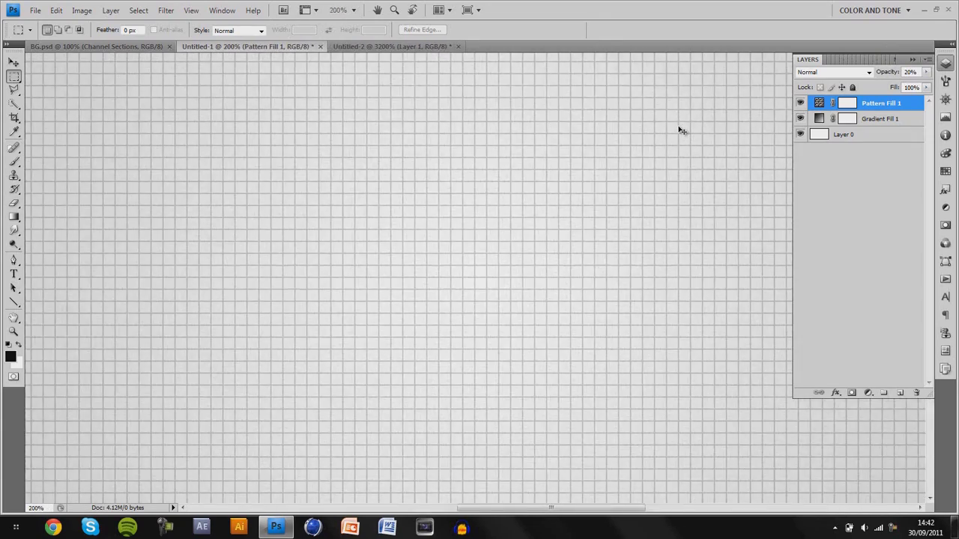
Set the Pattern Fill 1 layer's blend mode to Overlay and its opacity to 100%.
left_click(831, 72)
left_click(816, 227)
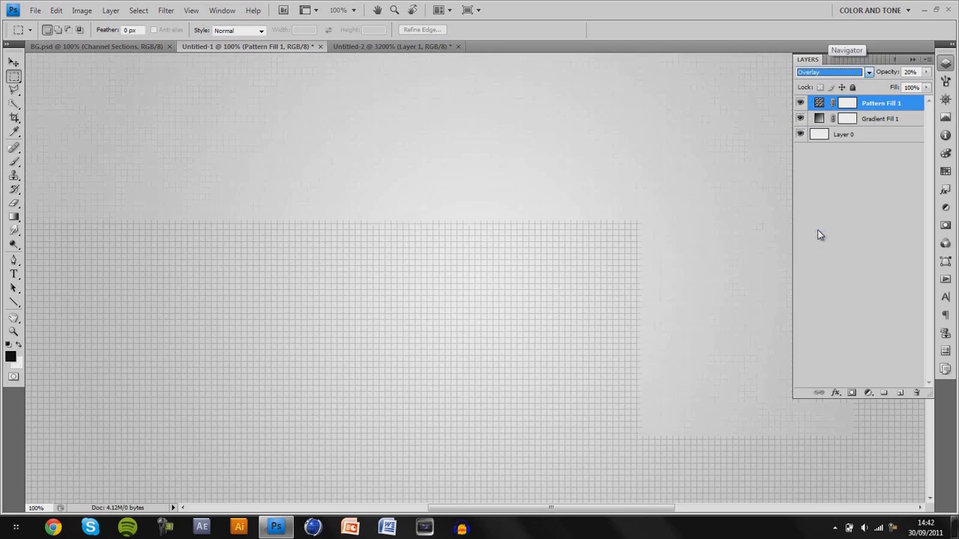
left_click_drag(888, 73, 957, 80)
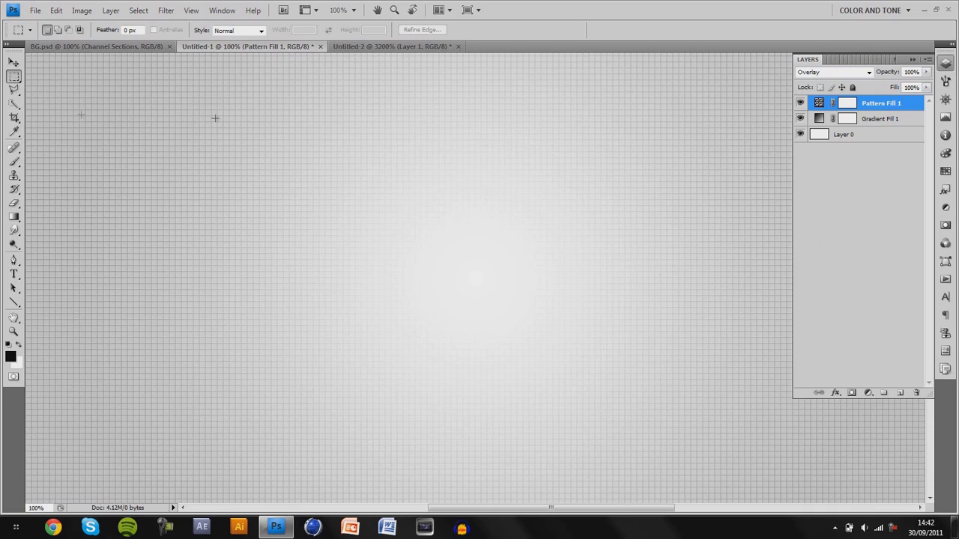
Delete the Pattern Fill 1 layer from the gradient document.
left_click(14, 62)
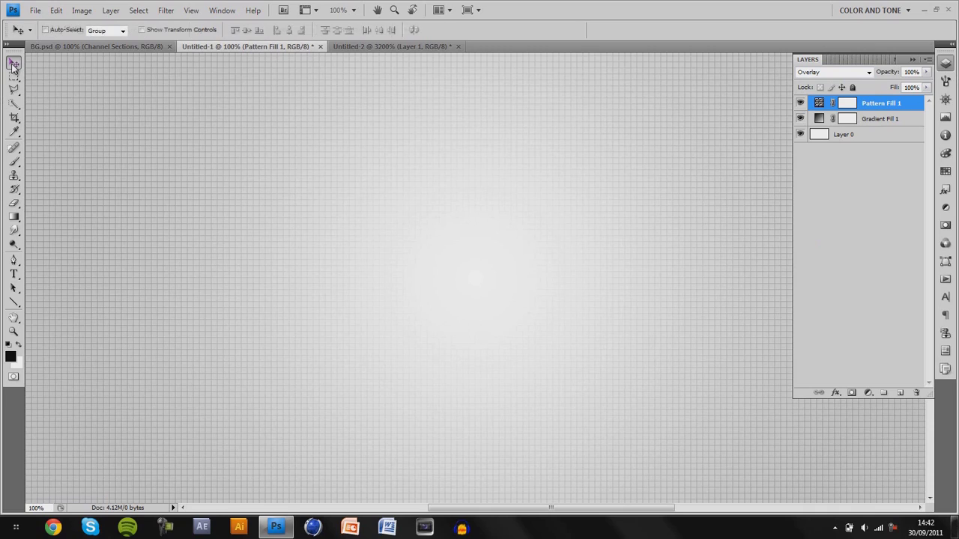
right_click(888, 106)
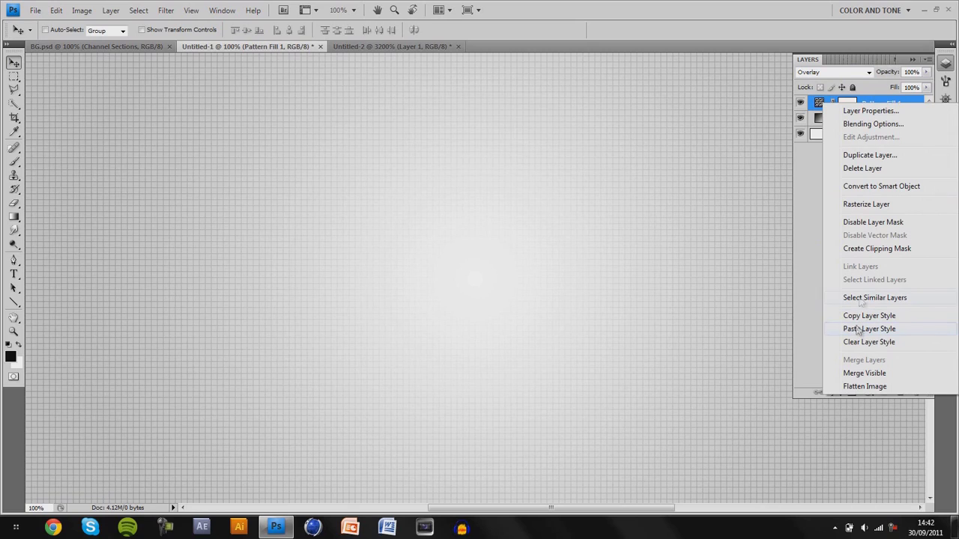
left_click(865, 168)
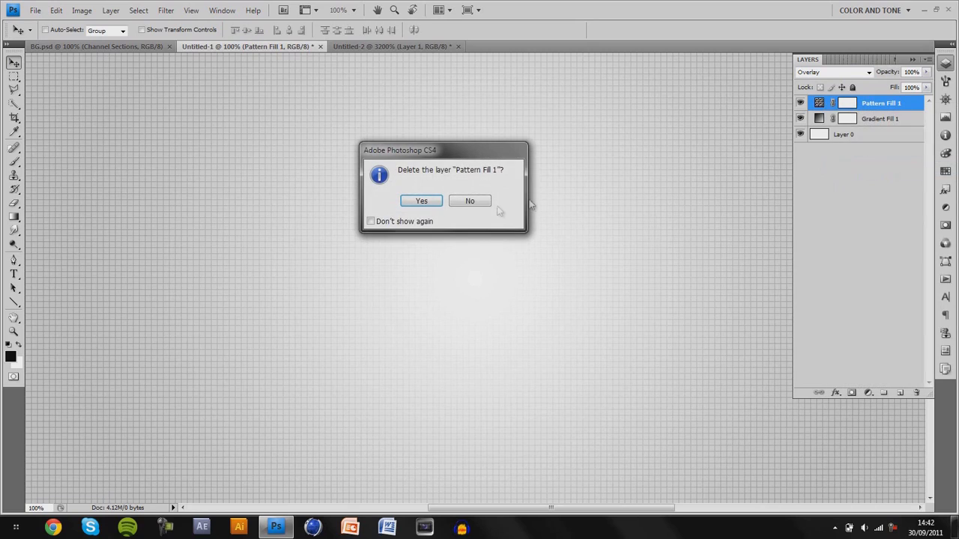
left_click(422, 202)
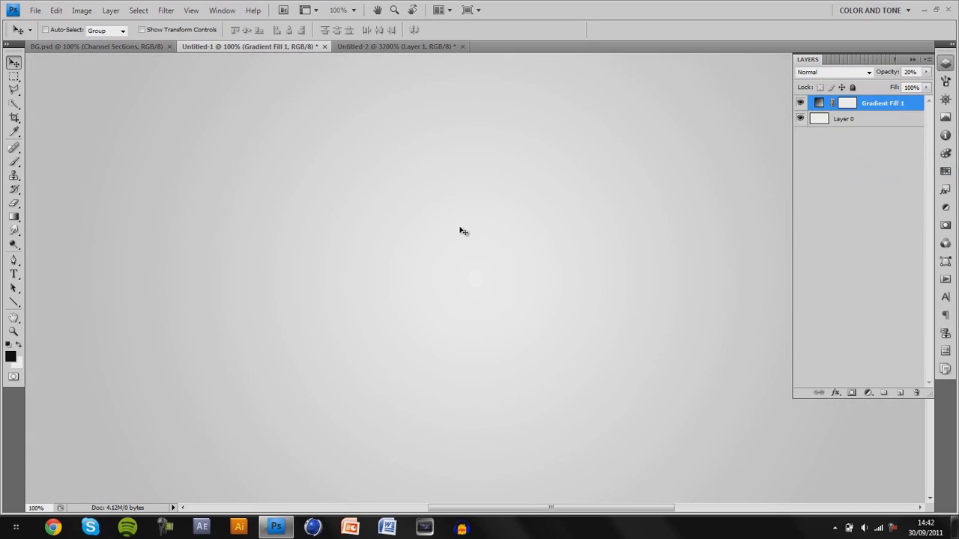
Paint black texture across the middle of a new layer above Gradient Fill 1 with the 476 px texture brush.
key("ctrl+minus")
key("ctrl+plus")
key("ctrl+minus")
left_click(15, 162)
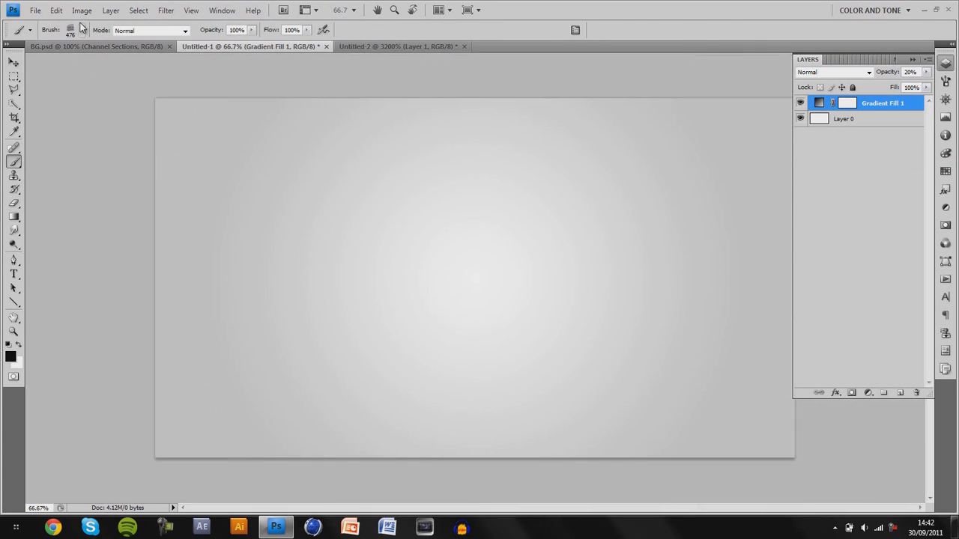
left_click(82, 32)
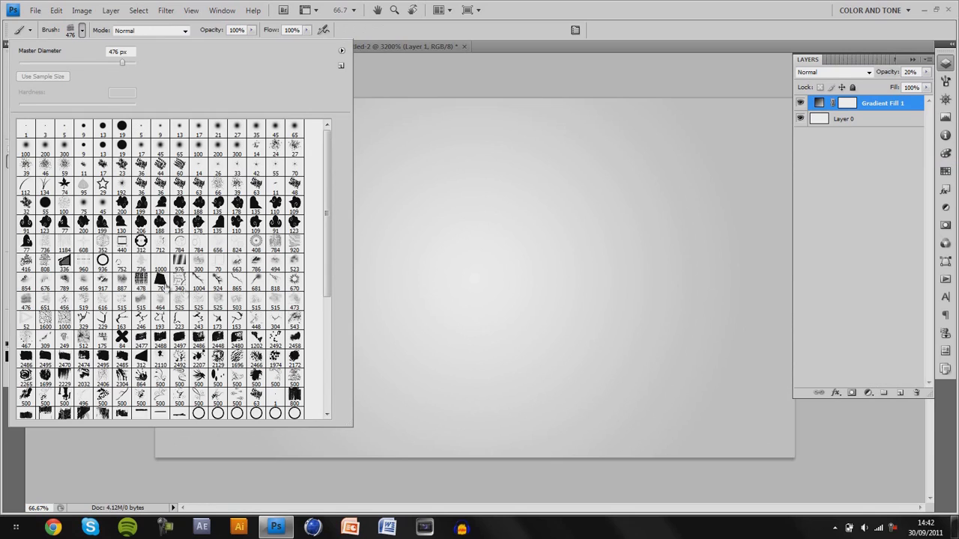
left_click(27, 301)
left_click(900, 392)
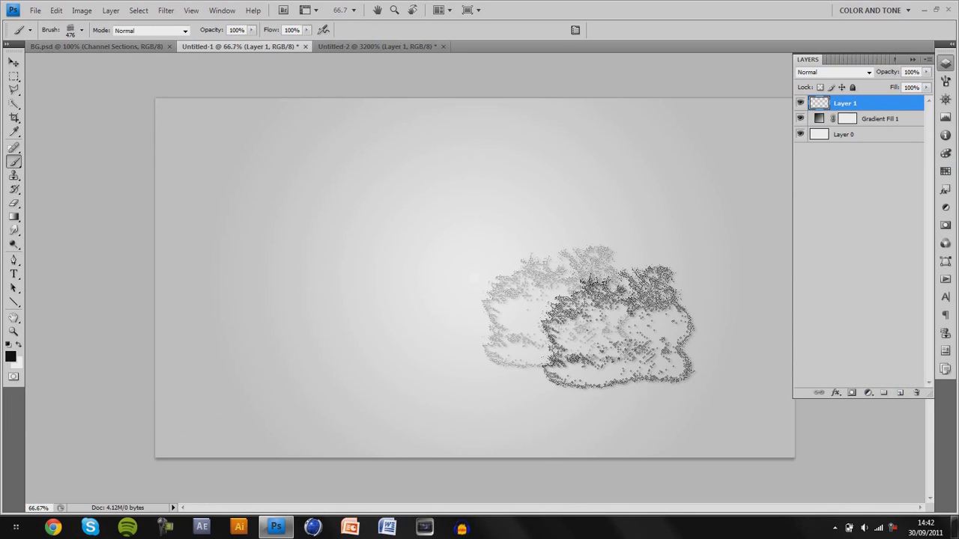
left_click(425, 260)
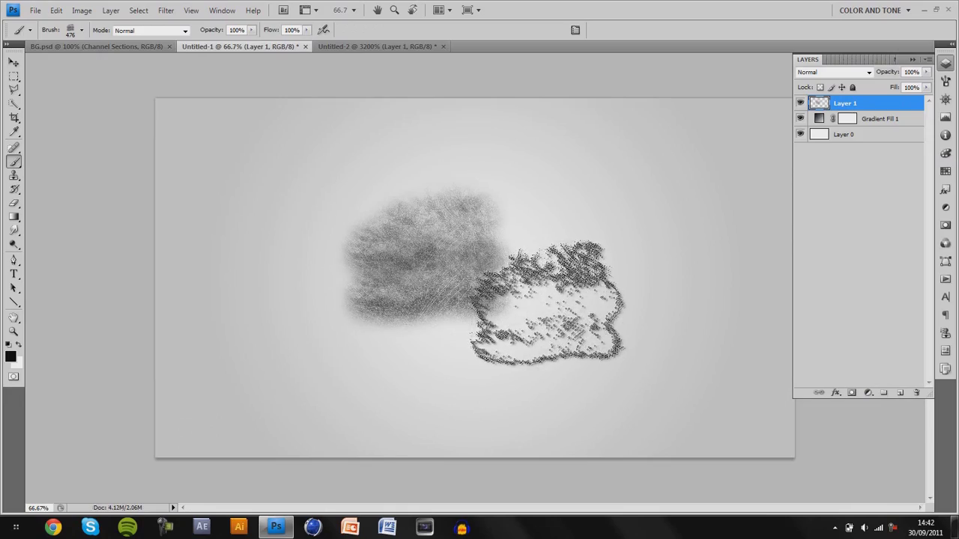
key("ctrl+plus")
mouse_move(559, 294)
left_mouse_down()
mouse_move(517, 238)
mouse_move(652, 293)
mouse_move(383, 287)
mouse_move(297, 318)
mouse_move(241, 271)
mouse_move(208, 330)
mouse_move(227, 368)
mouse_move(280, 326)
mouse_move(200, 335)
mouse_move(482, 284)
mouse_move(748, 271)
mouse_move(736, 302)
mouse_move(624, 329)
mouse_move(477, 333)
mouse_move(259, 371)
left_mouse_up()
Add speckles and cracks to the painted texture on Layer 1 with the 464 px and 515 px grunge brushes.
left_click(81, 30)
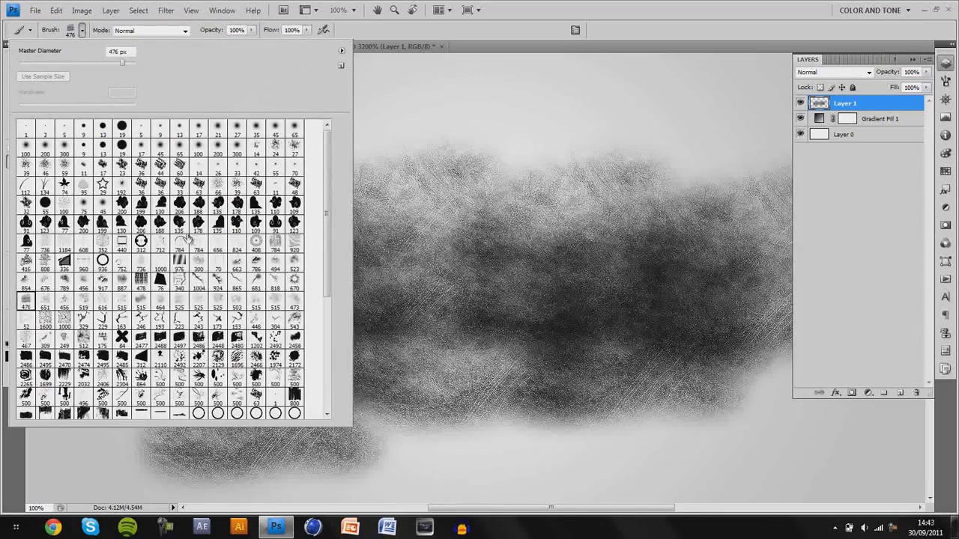
left_click(160, 301)
mouse_move(375, 135)
left_mouse_down()
mouse_move(404, 165)
mouse_move(397, 169)
mouse_move(494, 329)
left_mouse_up()
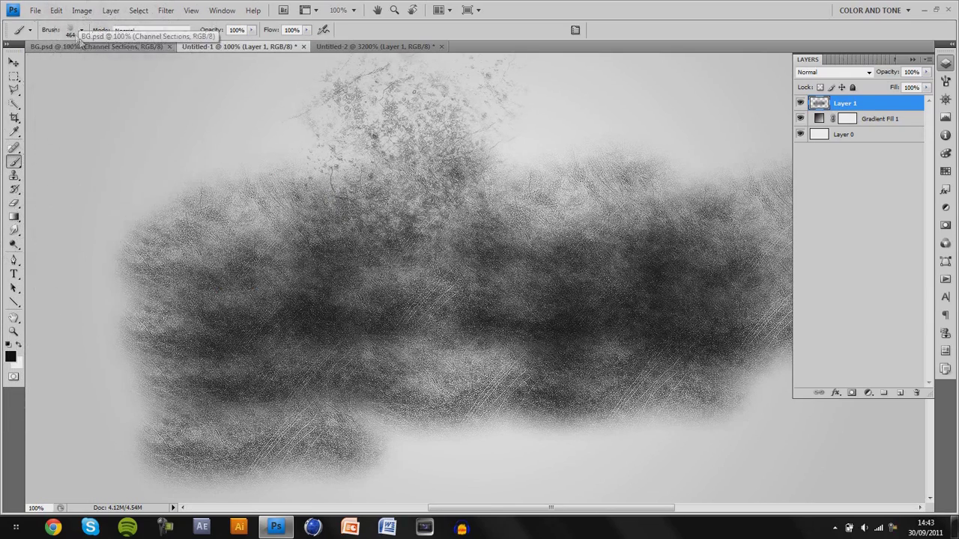
left_click(78, 32)
left_click(141, 301)
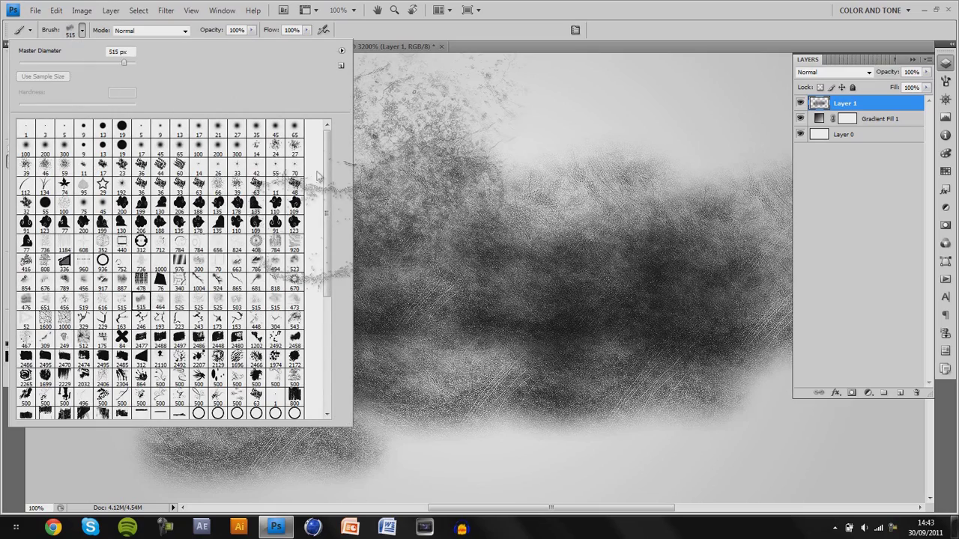
left_click(697, 120)
left_click(645, 333)
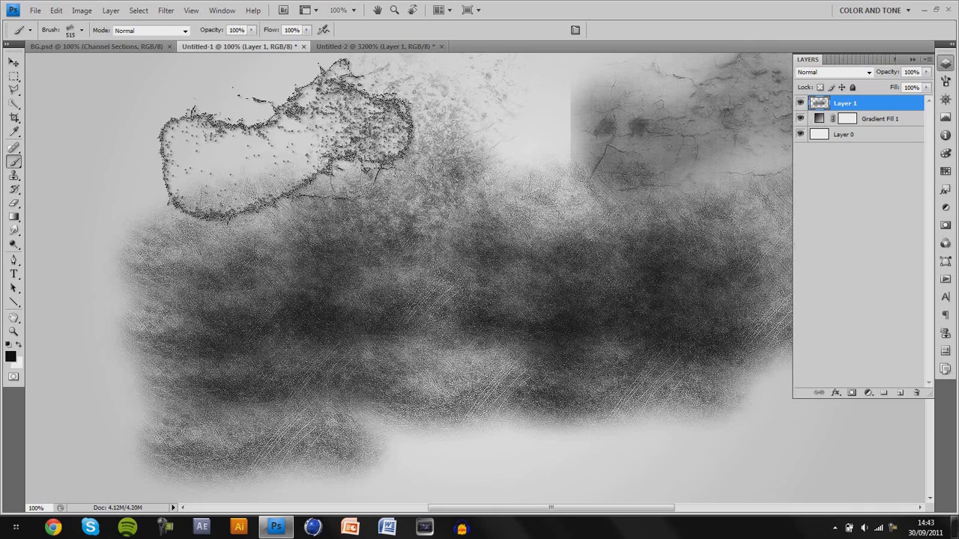
Delete Layer 1 with the painted brush textures.
left_click(14, 61)
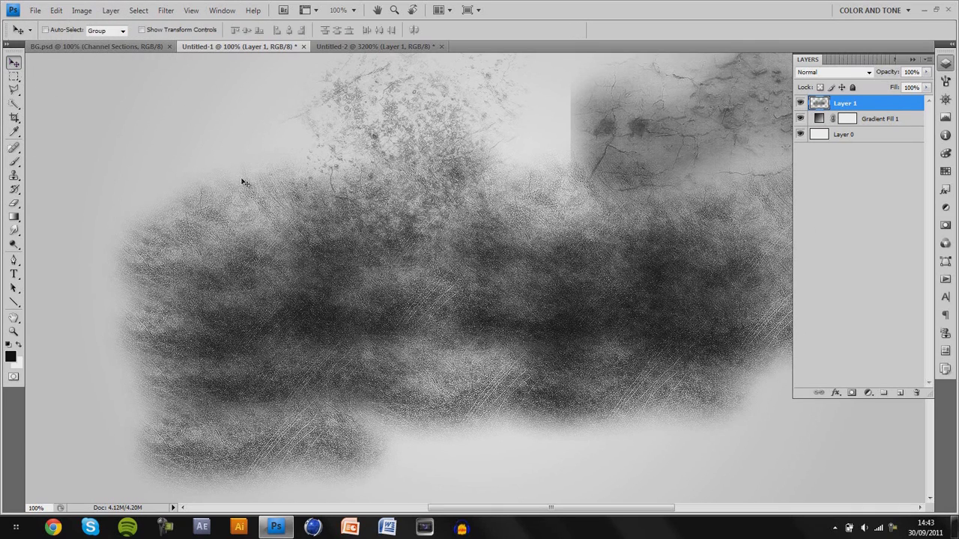
key("Delete")
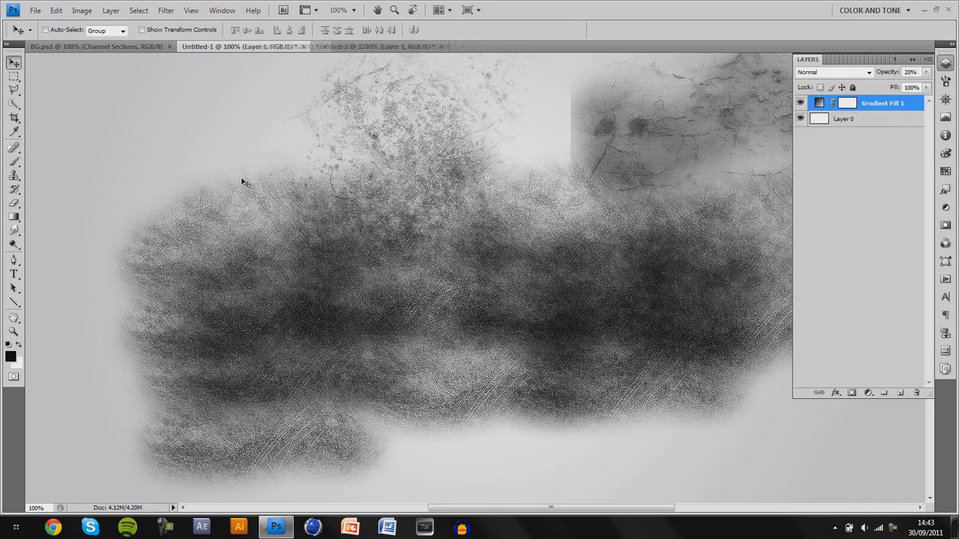
Add a new layer above Gradient Fill 1 and choose the 476 px texture brush.
left_click(898, 395)
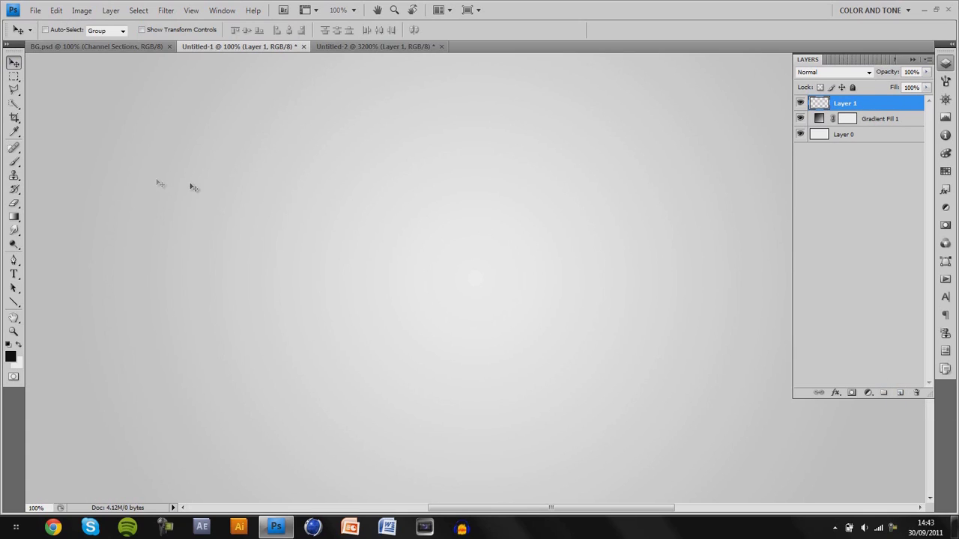
left_click(16, 166)
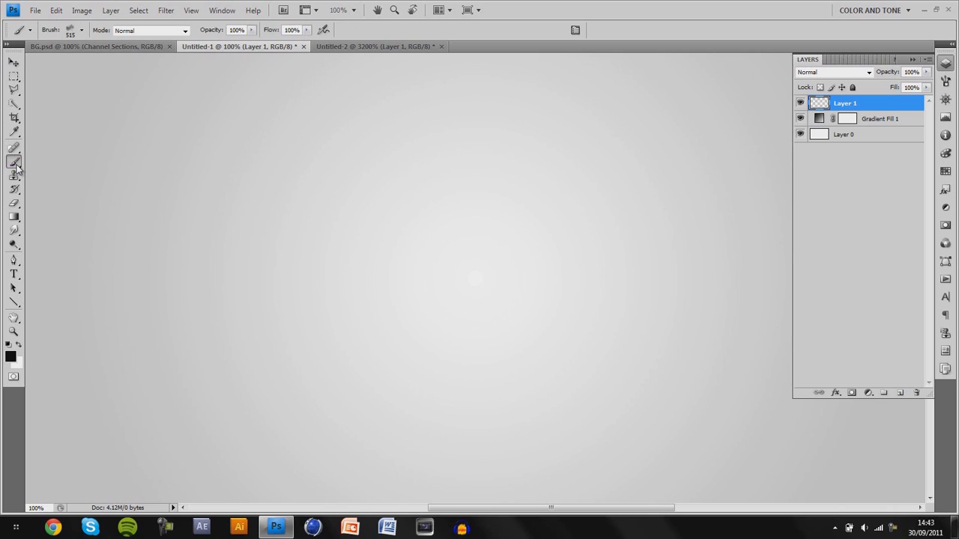
left_click(81, 30)
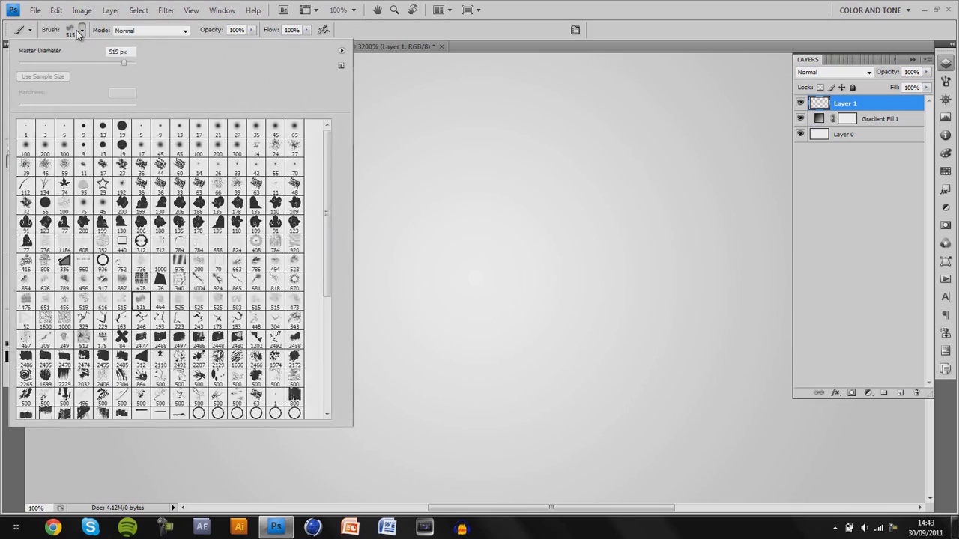
left_click(26, 302)
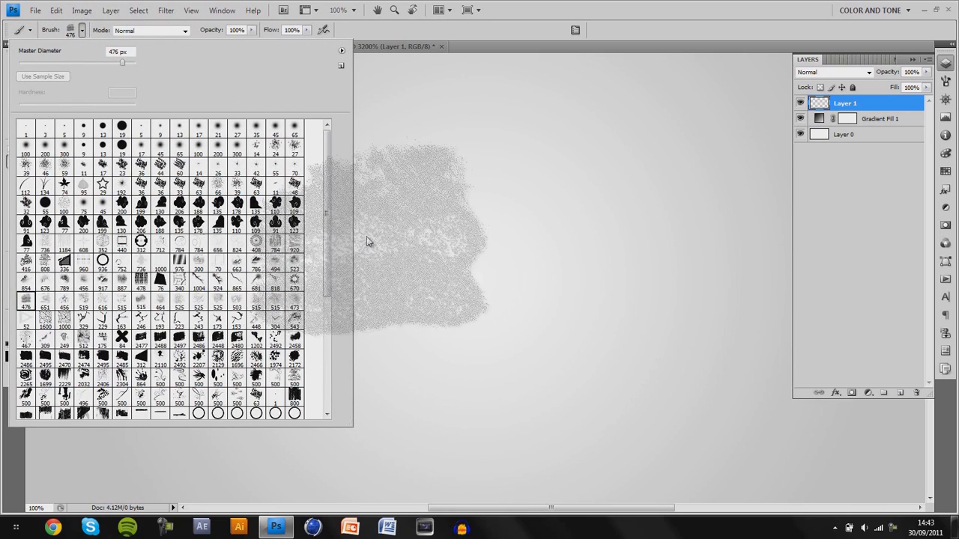
Enable Shape Dynamics and Other Dynamics for the 476 px brush and set its Opacity Jitter to 33%.
left_click(945, 81)
left_click(946, 81)
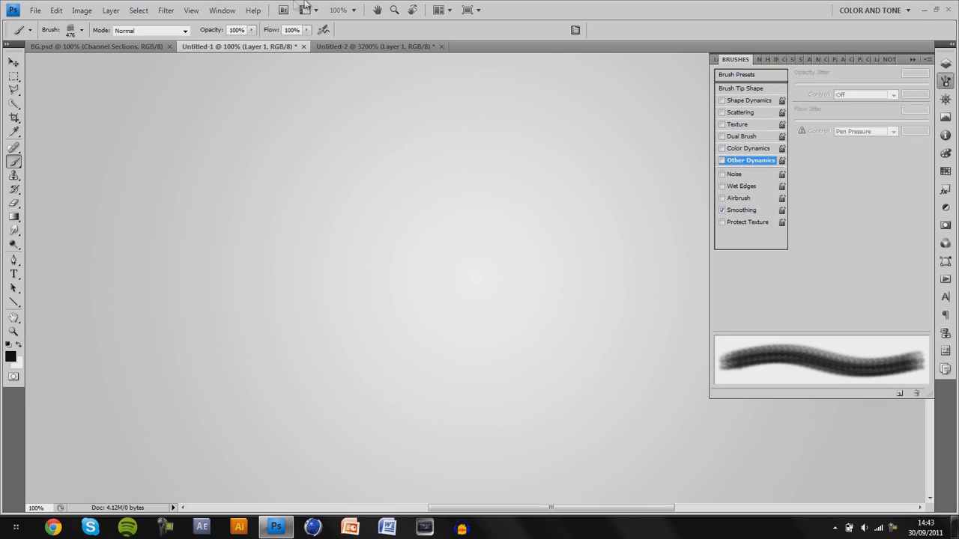
left_click(195, 12)
mouse_move(223, 12)
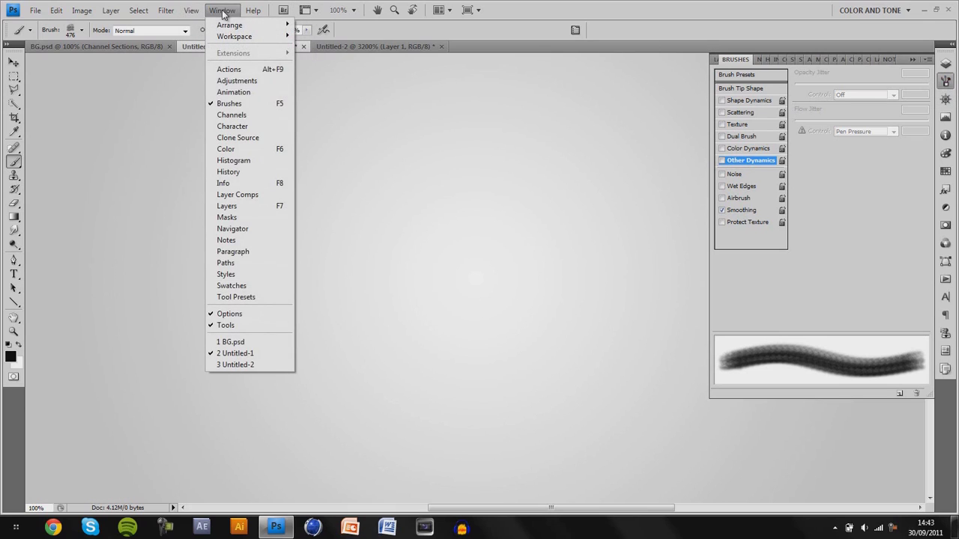
left_click(229, 104)
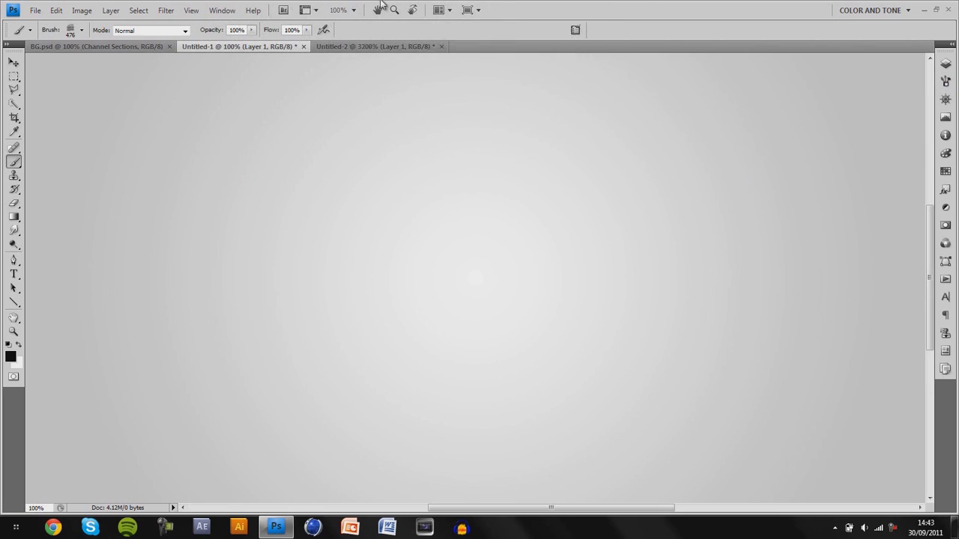
left_click(235, 9)
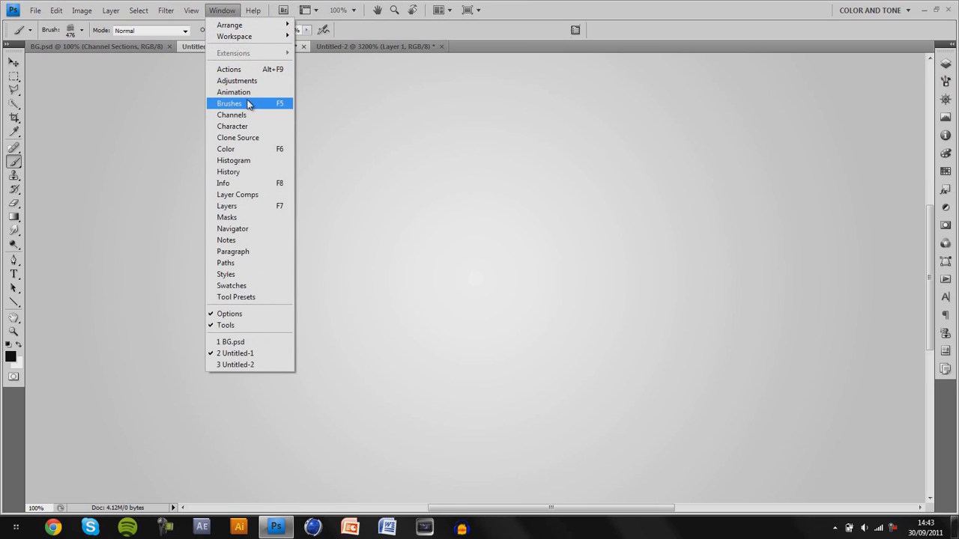
left_click(248, 104)
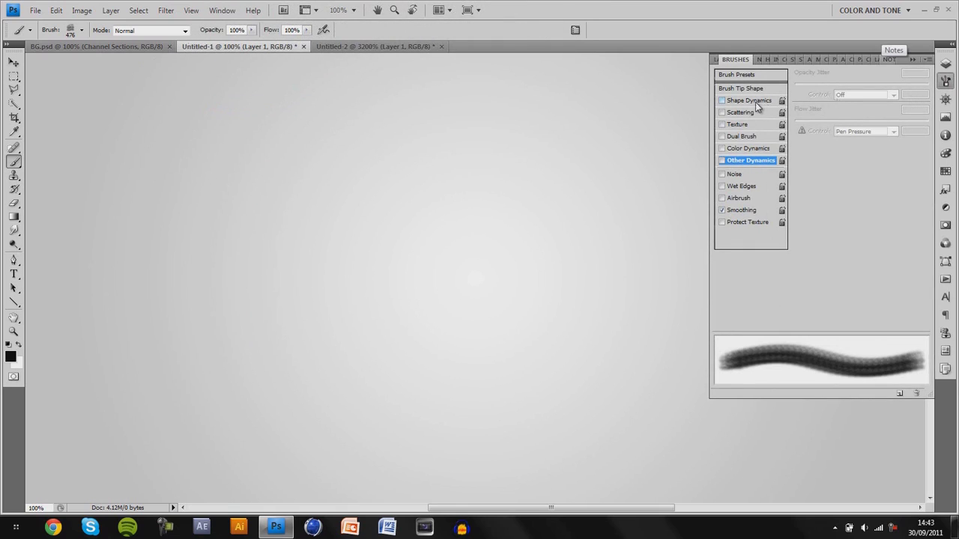
left_click(754, 101)
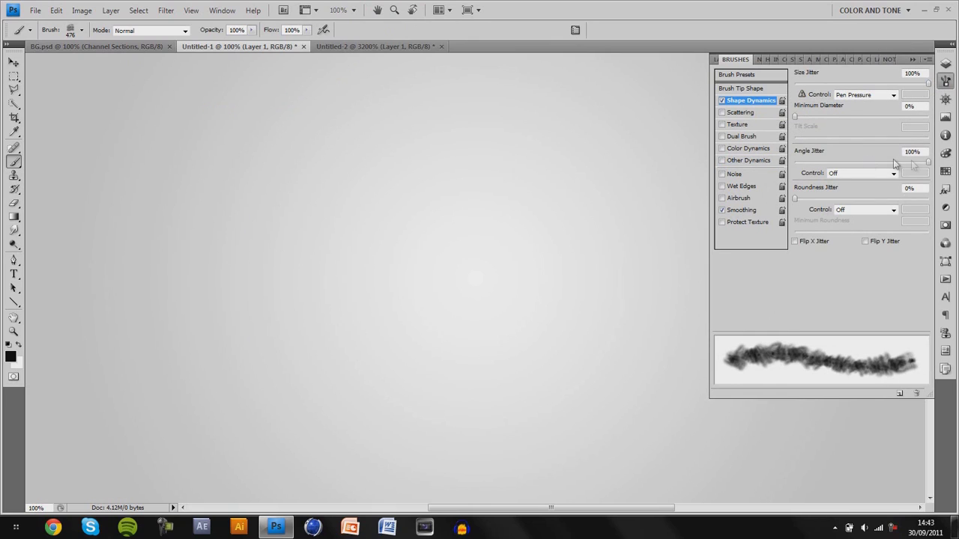
left_click(744, 162)
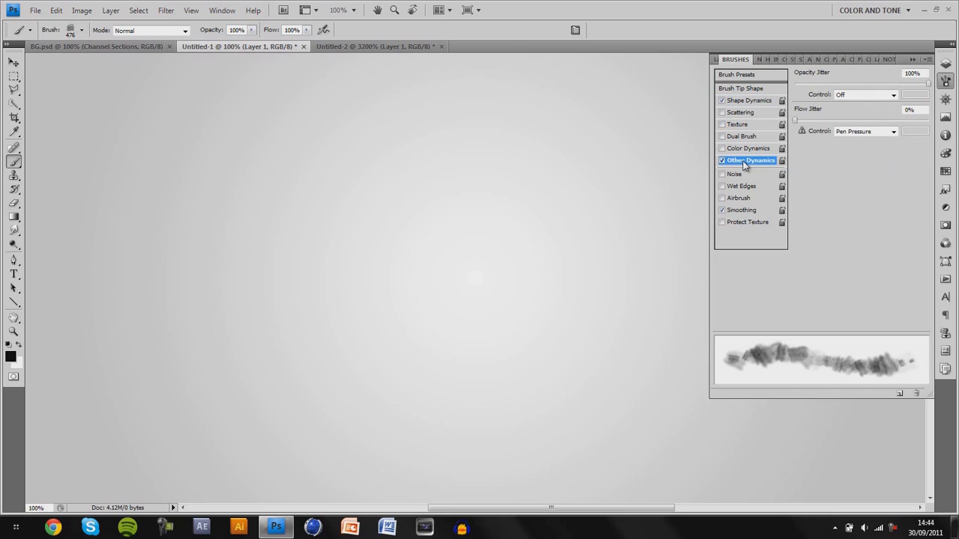
left_click(832, 83)
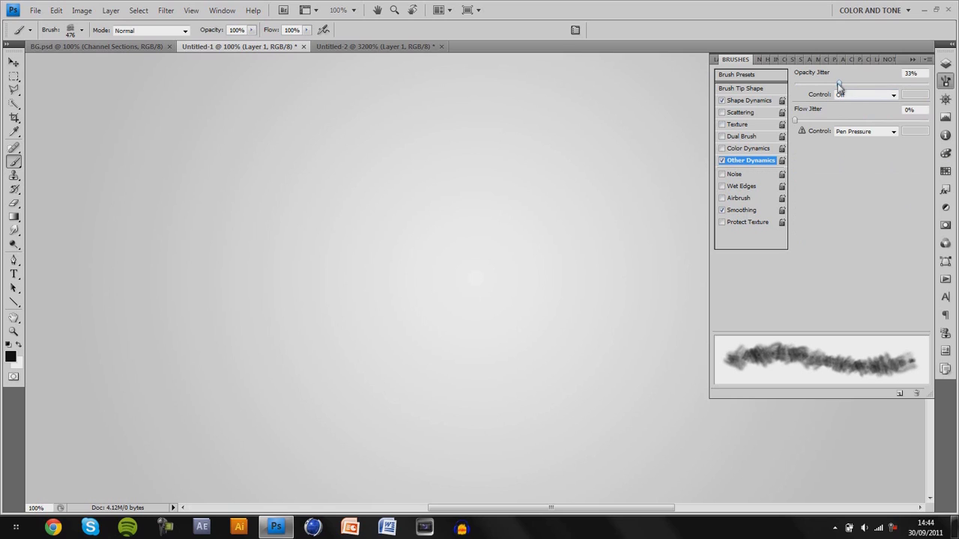
Paint black texture over most of the canvas on Layer 1 with the jittered 476 px brush.
left_click(946, 63)
mouse_move(538, 119)
left_mouse_down()
mouse_move(230, 227)
mouse_move(217, 214)
mouse_move(490, 246)
mouse_move(345, 359)
mouse_move(303, 329)
mouse_move(667, 342)
mouse_move(621, 150)
mouse_move(417, 117)
mouse_move(212, 157)
mouse_move(212, 385)
mouse_move(514, 422)
mouse_move(700, 314)
mouse_move(416, 274)
mouse_move(150, 270)
left_mouse_up()
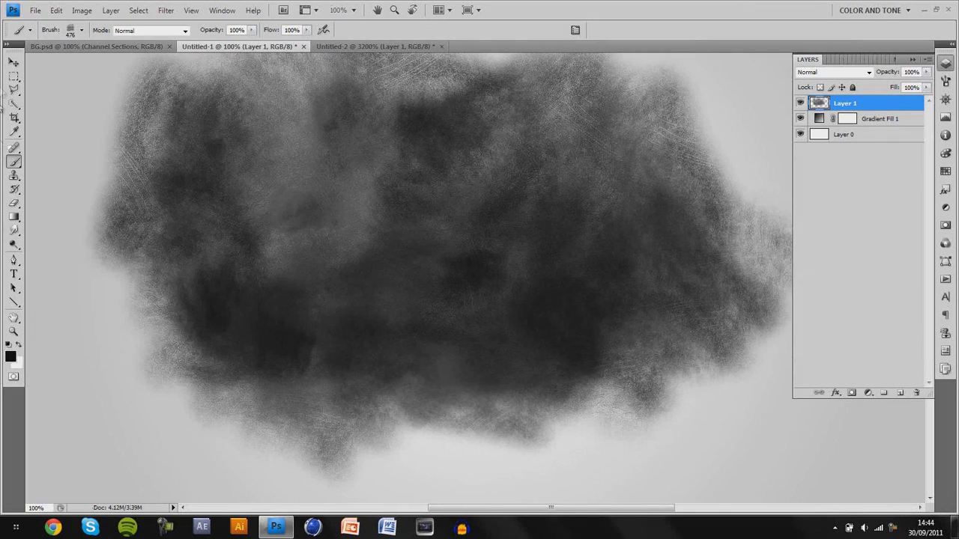
Delete Layer 1 with the jittered brush texture from the gradient document.
left_click(13, 62)
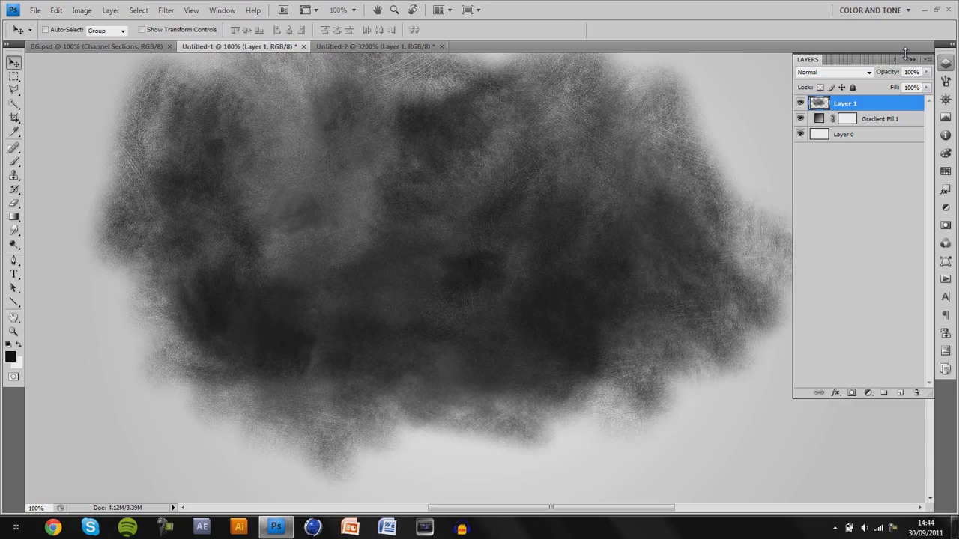
left_click(946, 63)
mouse_move(930, 204)
left_mouse_down()
mouse_move(929, 188)
mouse_move(929, 200)
left_mouse_up()
left_click(946, 63)
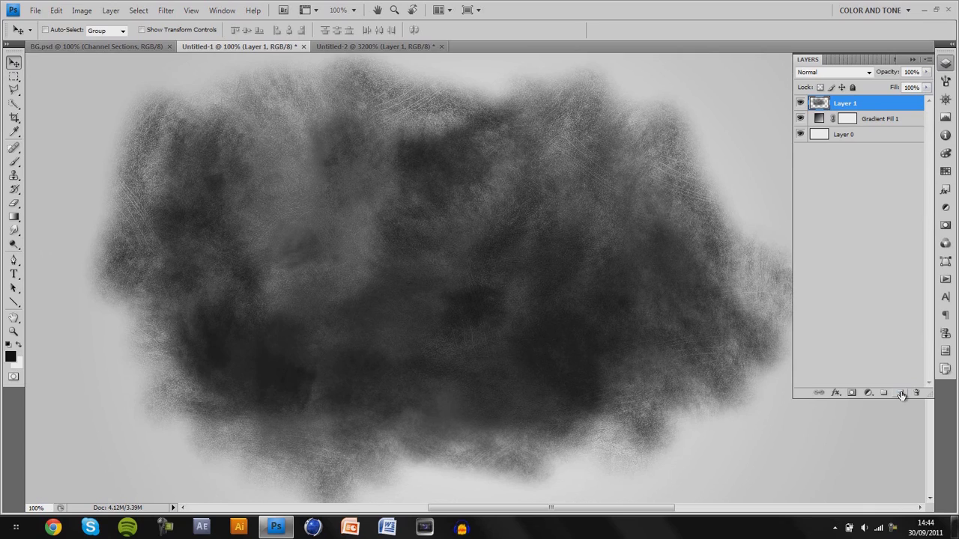
key("Delete")
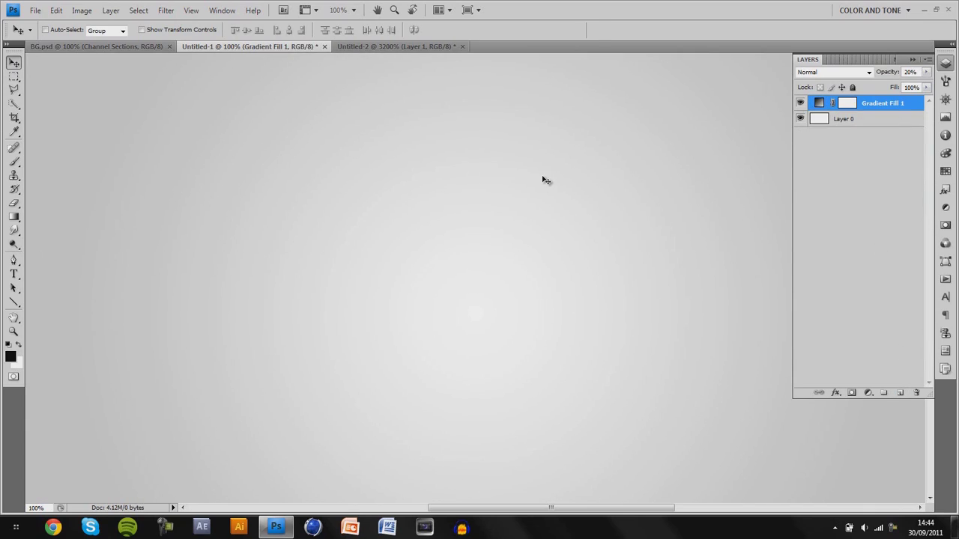
Close the old Untitled-2 pattern document and create a new 100 x 100 pixel document.
left_click(463, 47)
left_click(472, 204)
left_click(37, 10)
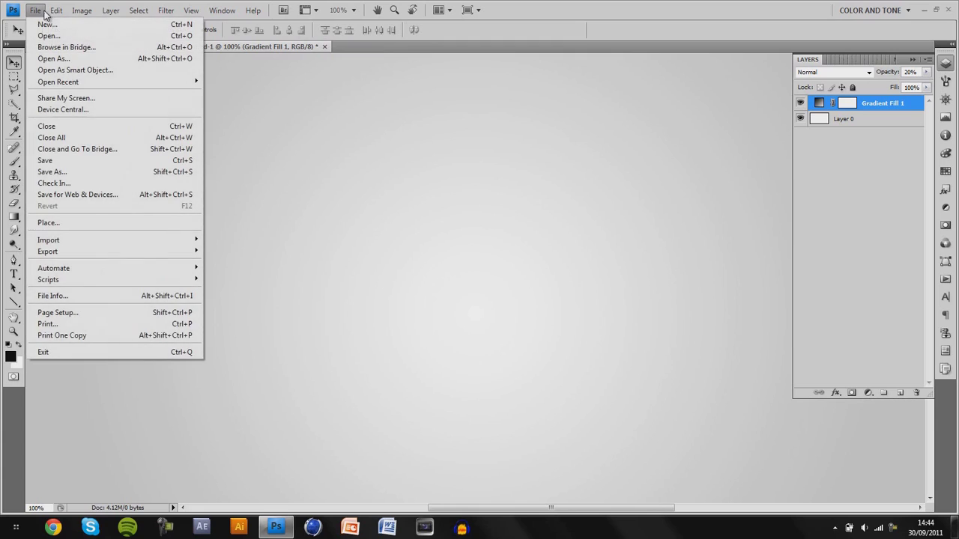
left_click(46, 24)
double_click(420, 182)
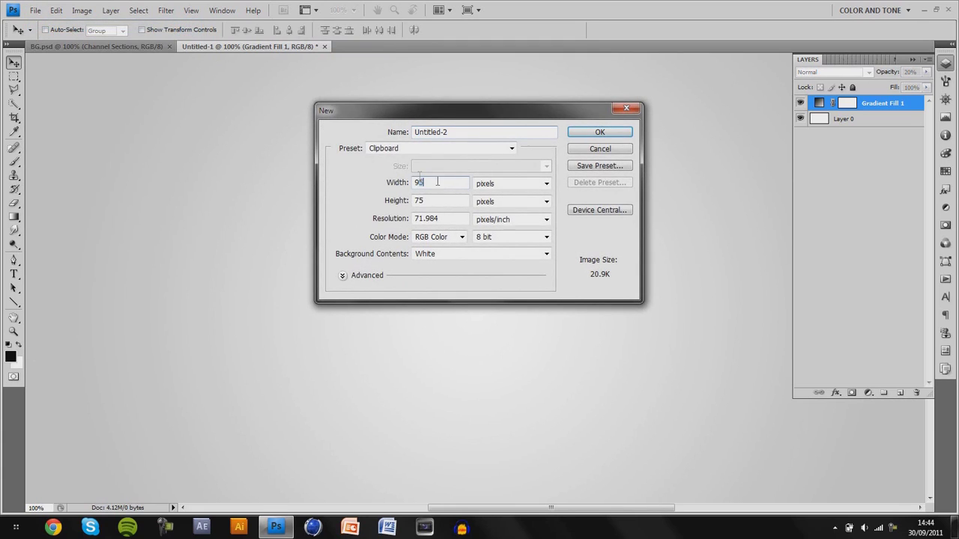
type("100")
key("Tab")
key("Tab")
type("100")
key("Return")
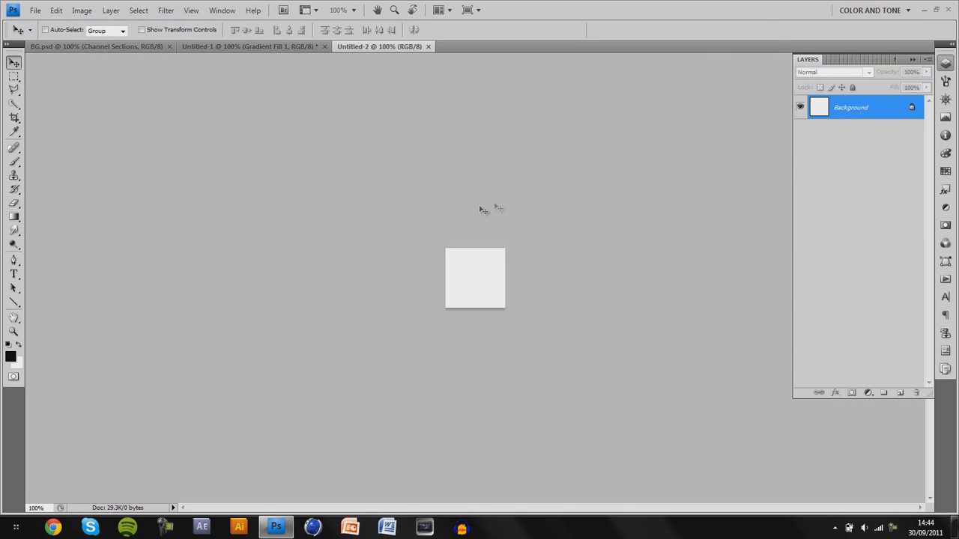
Add a new layer above the Background layer of the 100 x 100 px document and hide the Background.
key("ctrl+plus")
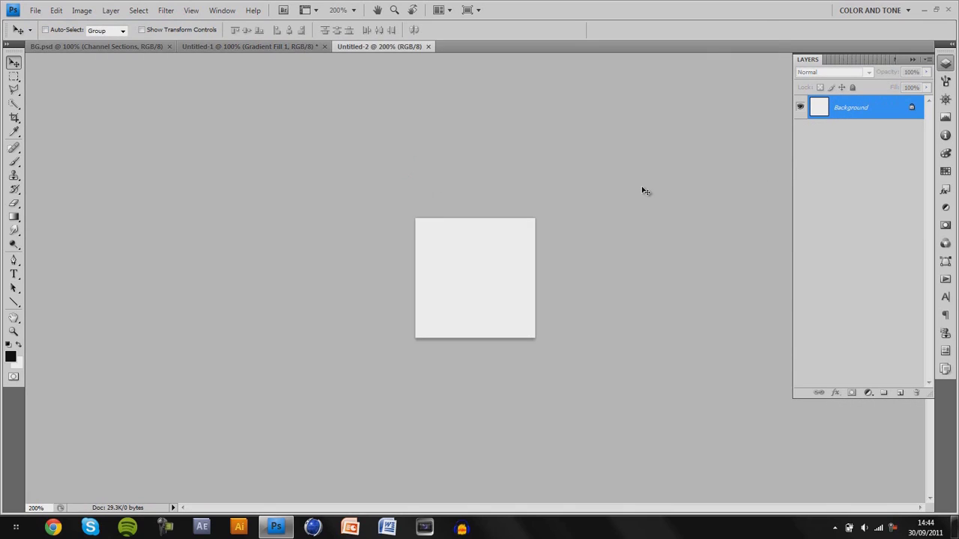
key("ctrl+plus")
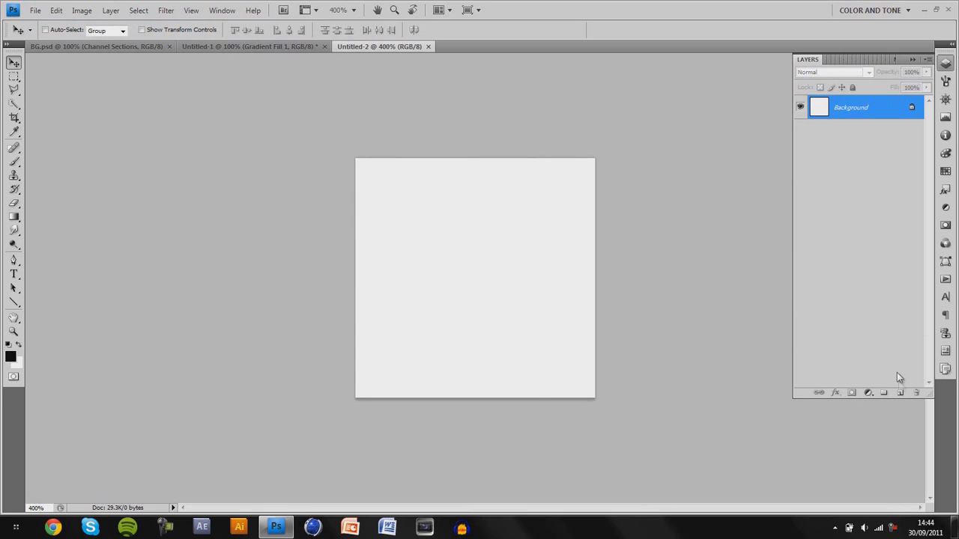
left_click(900, 395)
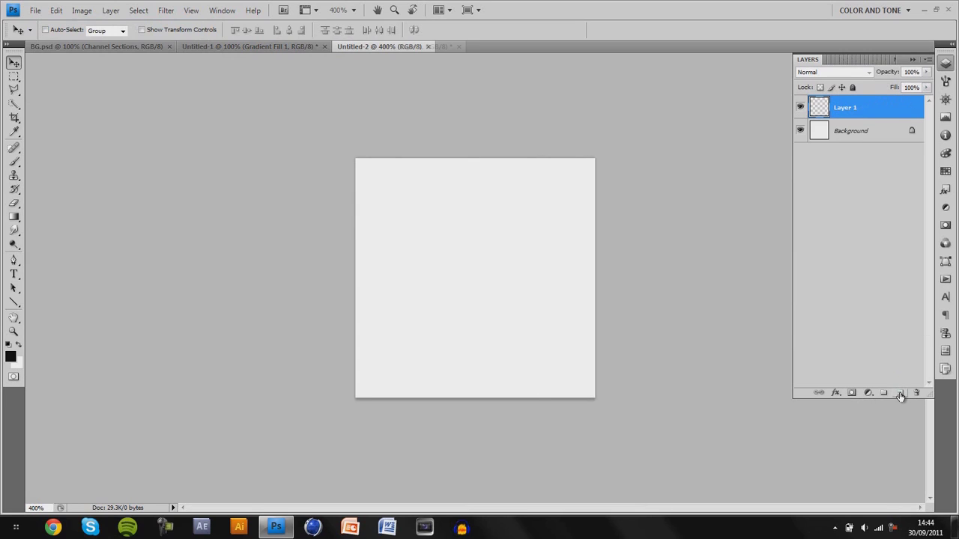
left_click(800, 131)
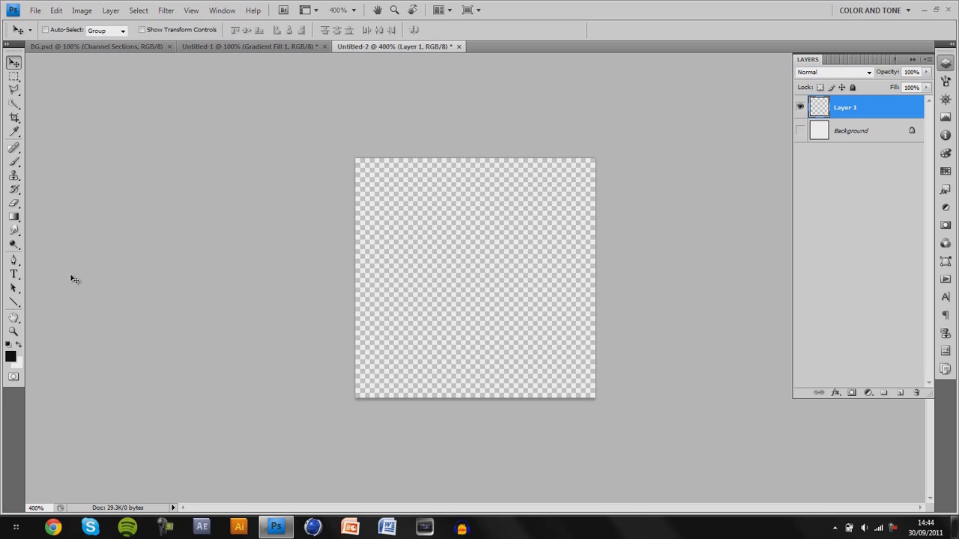
Examine the scattered shard shapes around the red title in BG.psd and return to the Untitled-2 document.
left_click(82, 45)
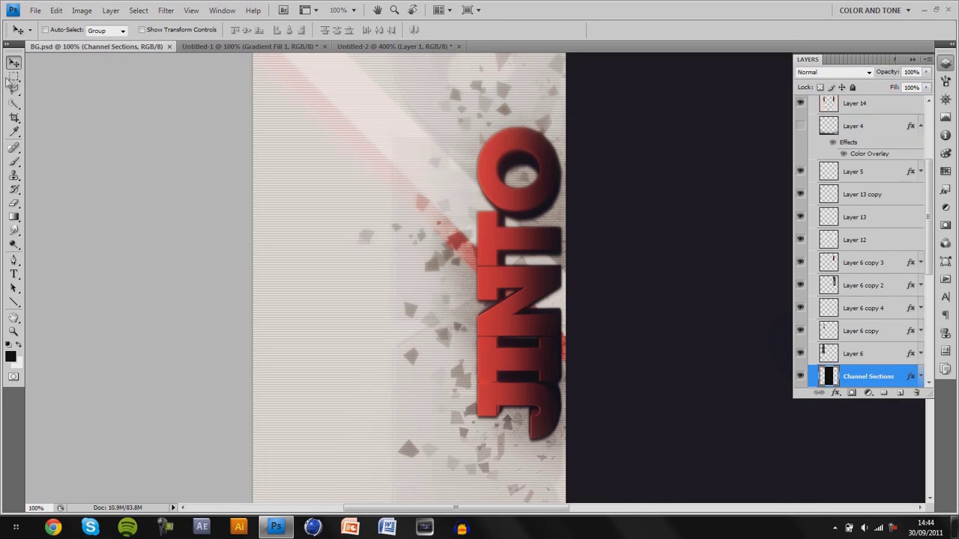
key("m")
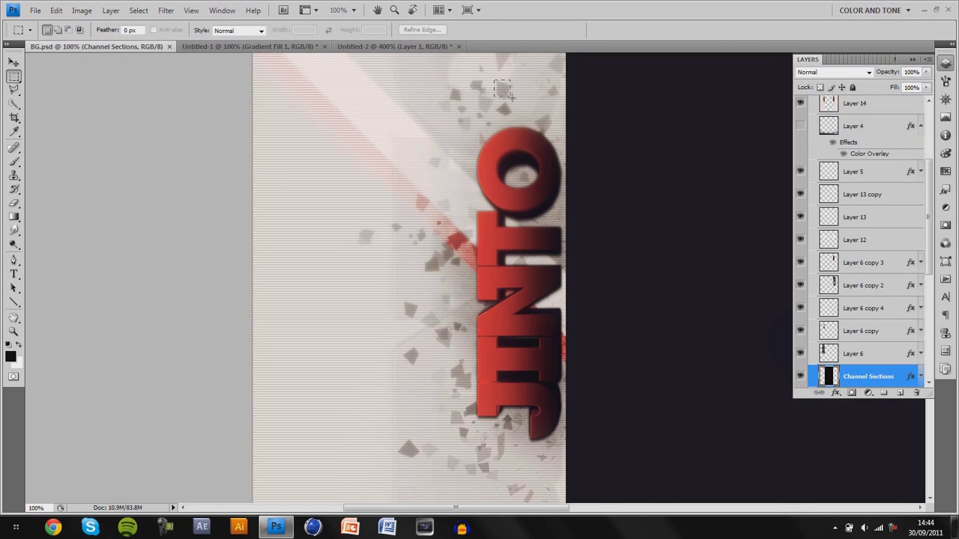
left_click_drag(512, 98, 521, 107)
left_click(368, 180)
left_click_drag(424, 372, 424, 373)
left_click(317, 326)
left_click(359, 47)
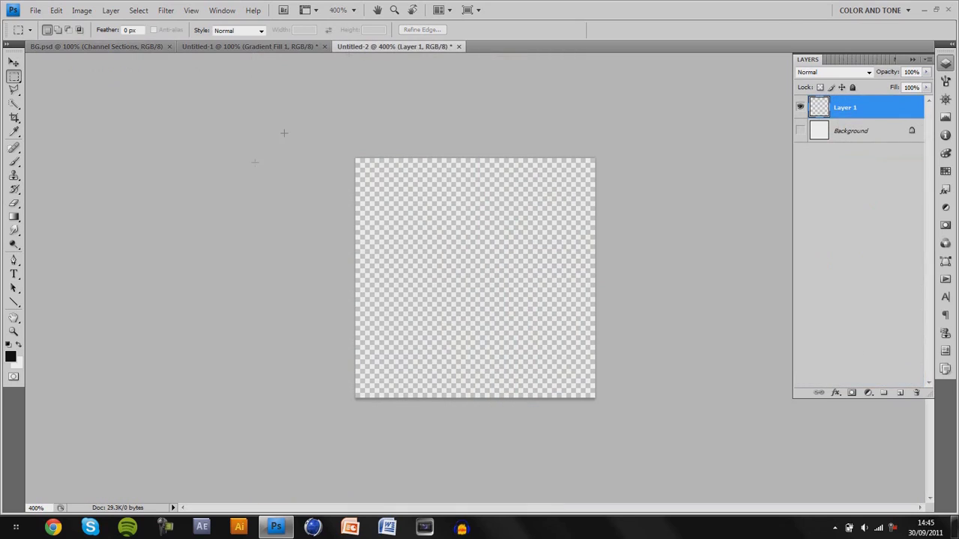
Draw a closed, irregular four-sided black shard shape on the small canvas with the Pen tool.
left_click(14, 260)
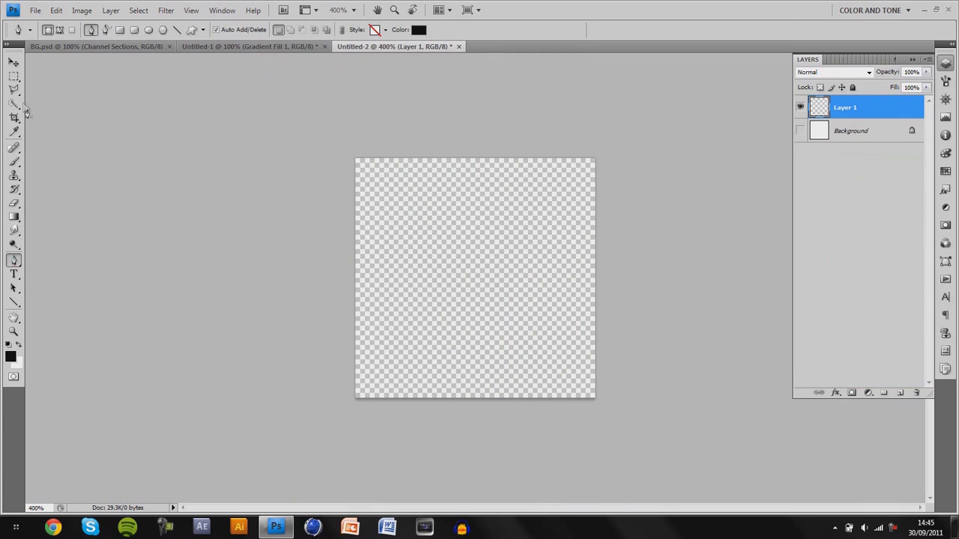
left_click(13, 90)
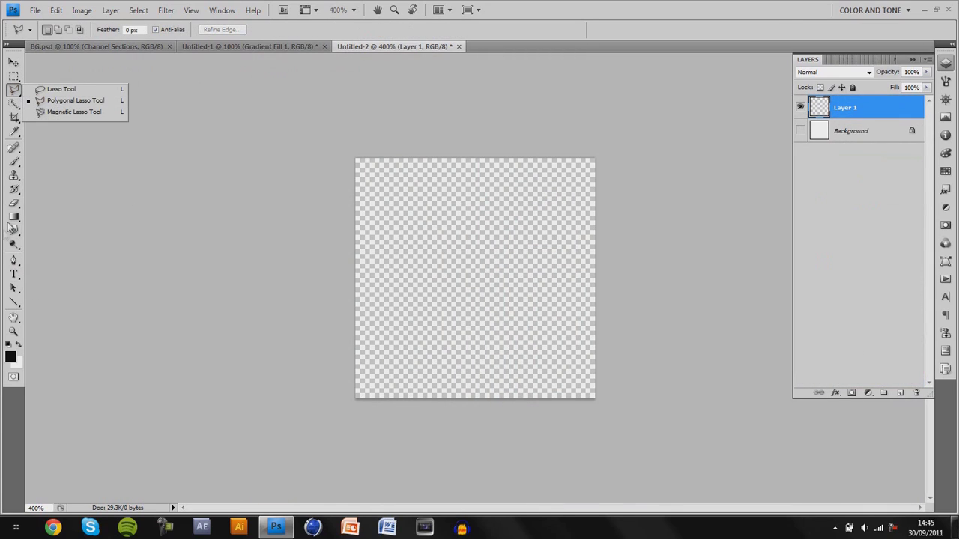
left_click(13, 263)
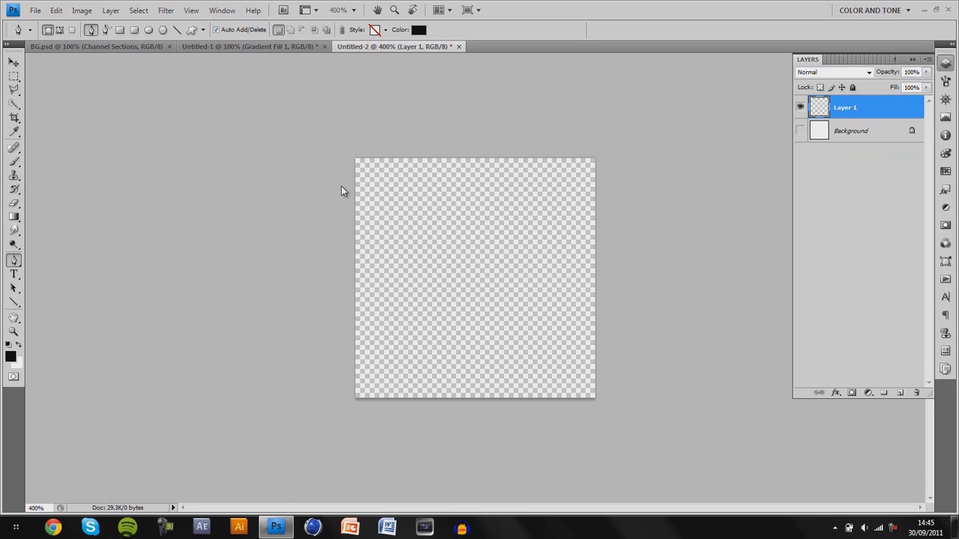
left_click(369, 284)
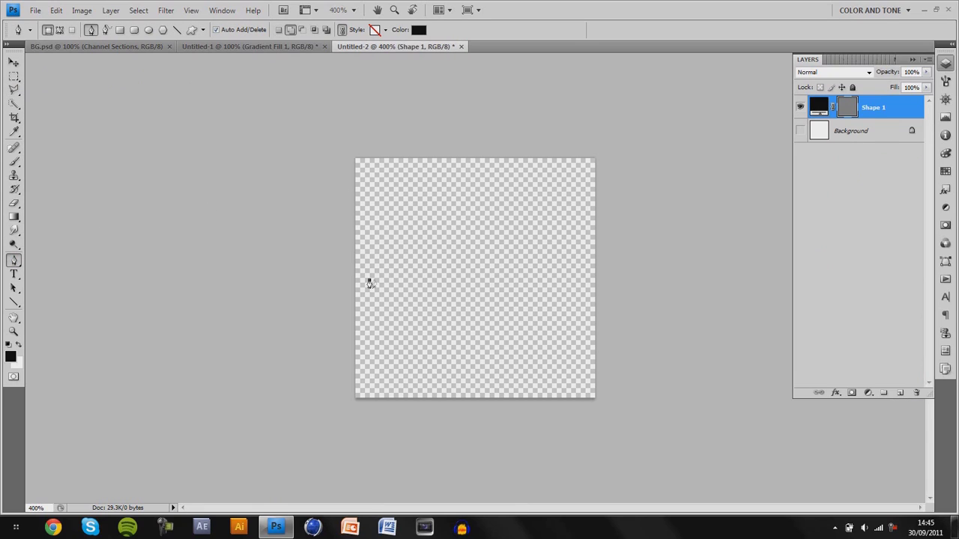
left_click(424, 170)
left_click(534, 303)
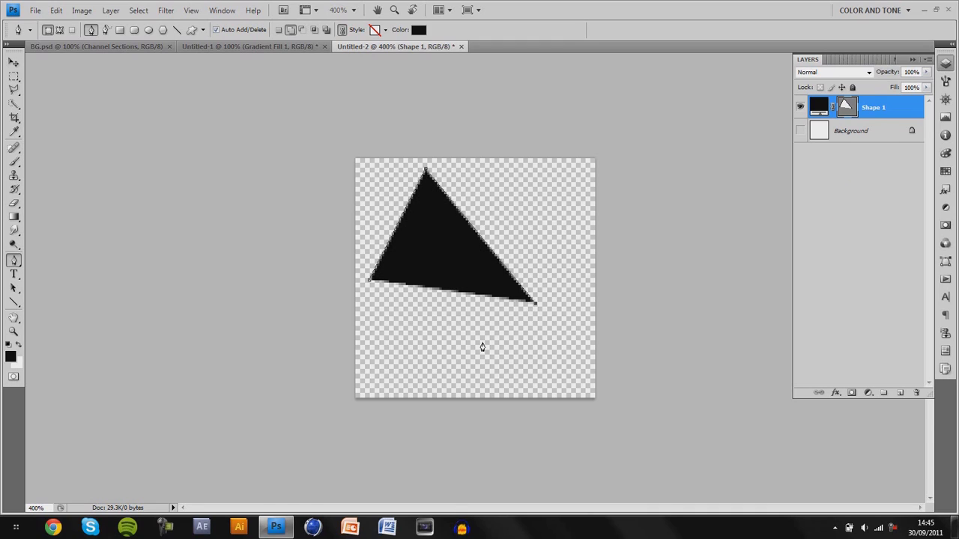
left_click(432, 362)
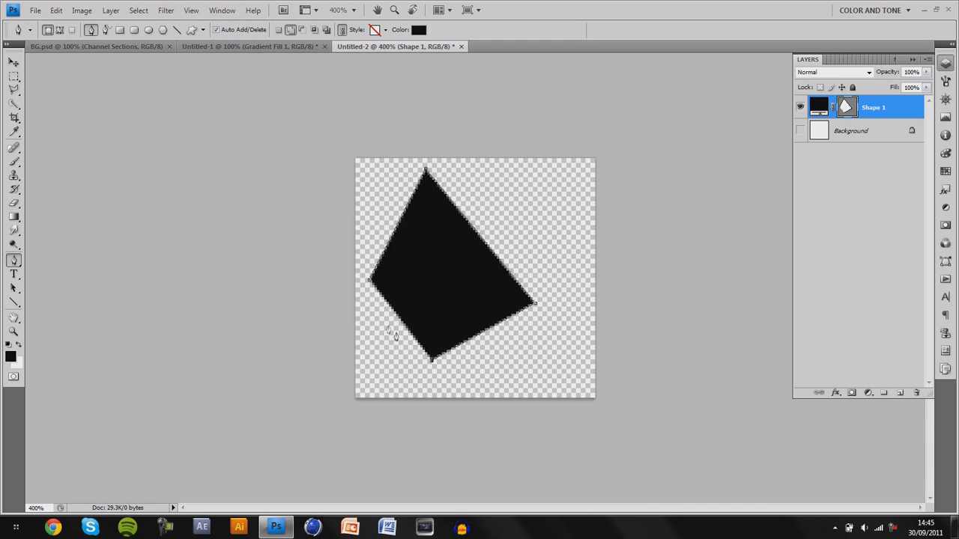
left_click(370, 283)
left_click_drag(369, 283, 398, 292)
key("ctrl+z")
Make a selection from the shard path, fill it with black on a new layer above Shape 1, and deselect.
right_click(436, 295)
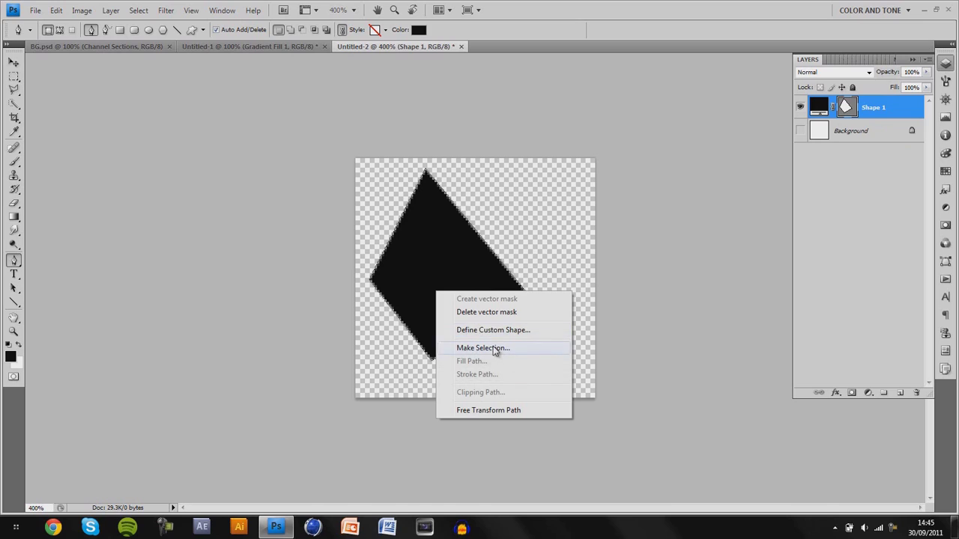
left_click(498, 349)
key("Return")
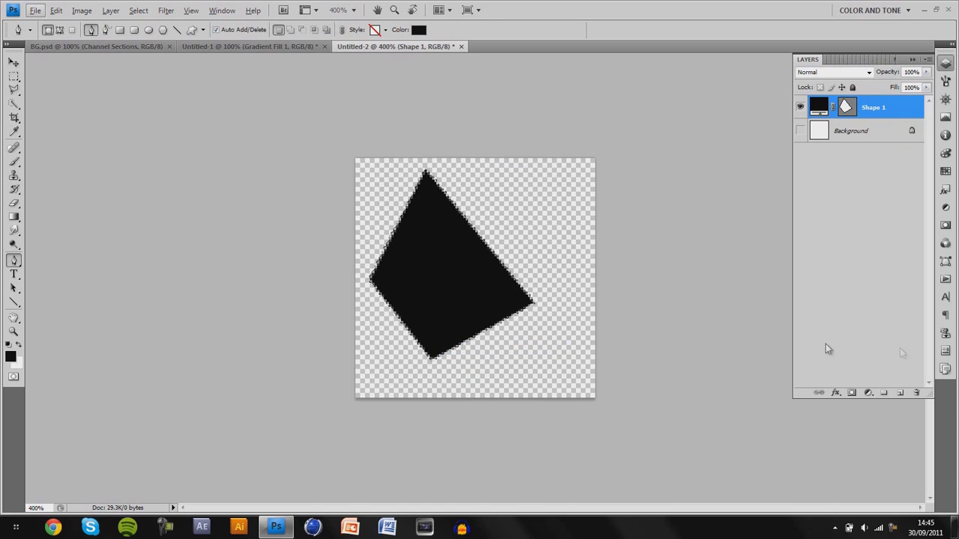
left_click(900, 392)
key("alt+BackSpace")
left_click(13, 77)
key("ctrl+d")
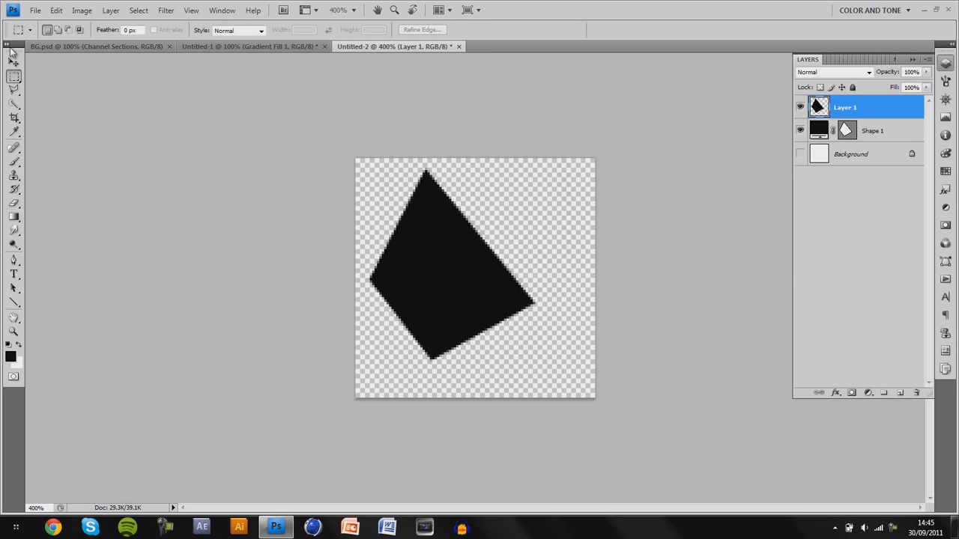
Hide Shape 1, merge all the layers into Layer 1, and move the shard towards the centre of the canvas.
left_click(13, 63)
left_click(800, 130)
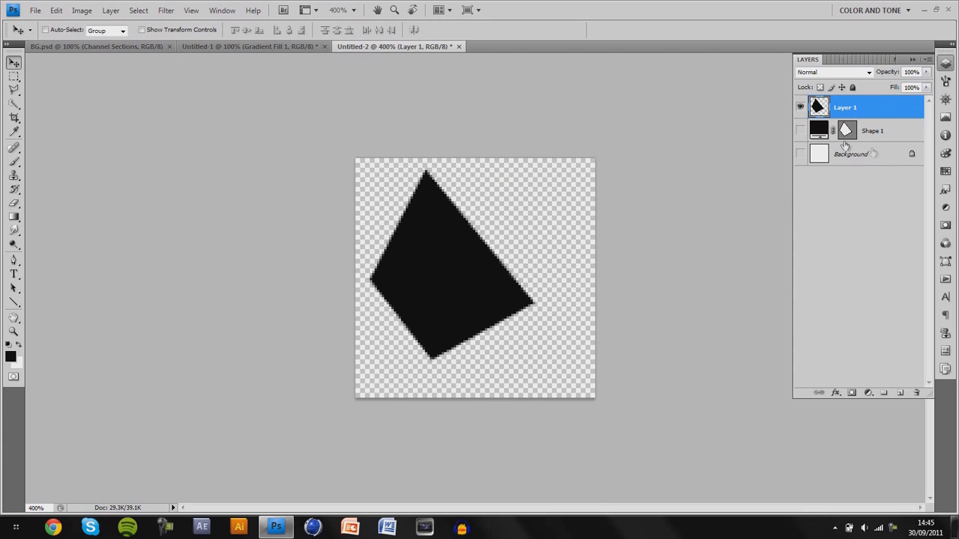
left_click(873, 153, "shift")
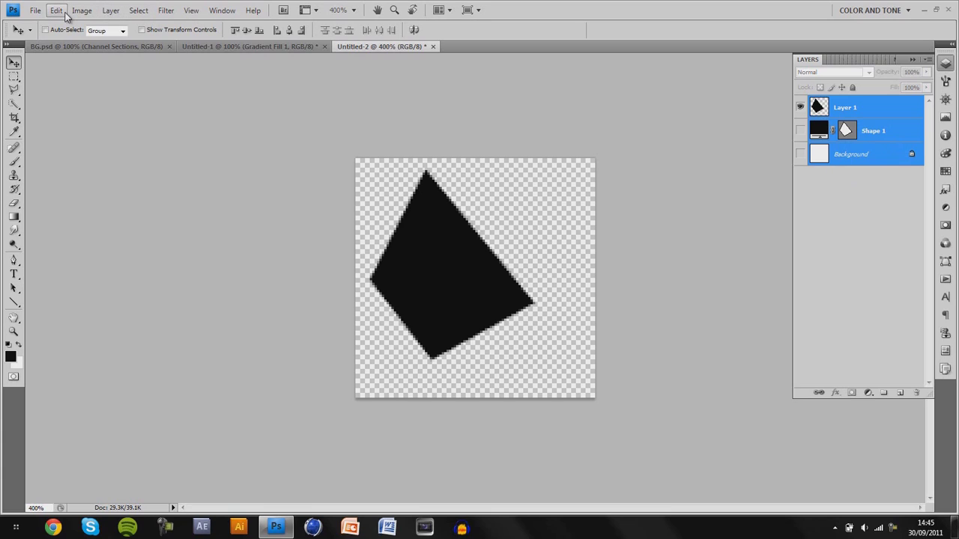
key("ctrl+e")
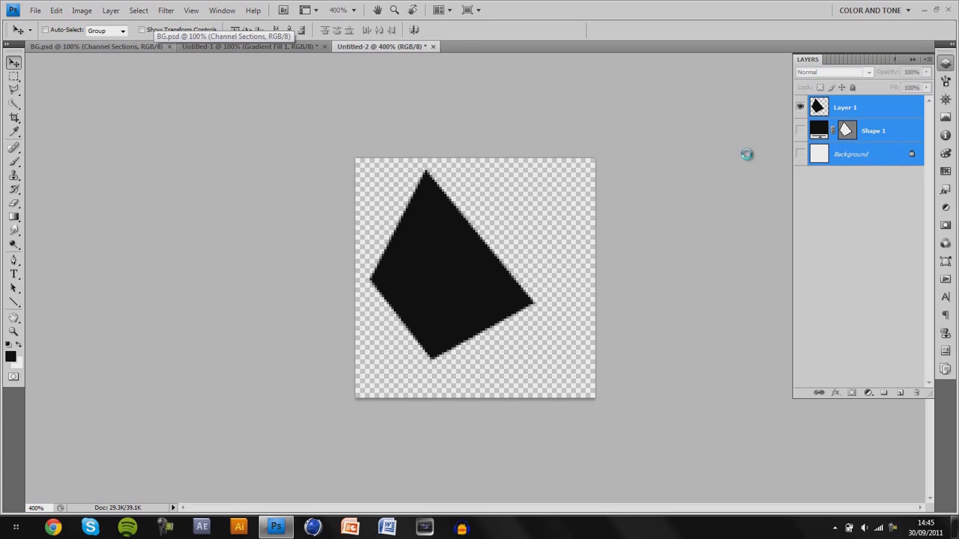
left_click_drag(499, 258, 514, 275)
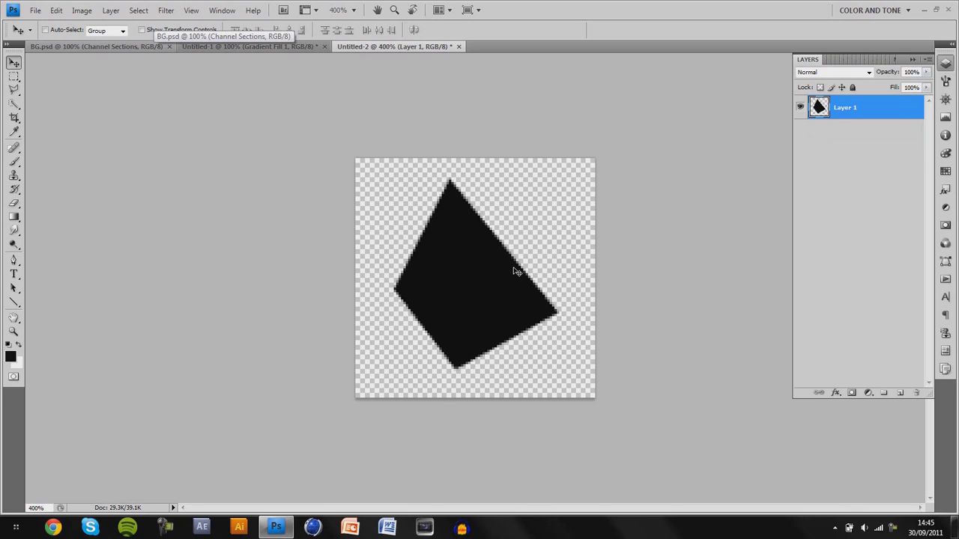
Select the whole canvas and define the shard as a brush preset named "shatter".
left_click(139, 10)
left_click(142, 25)
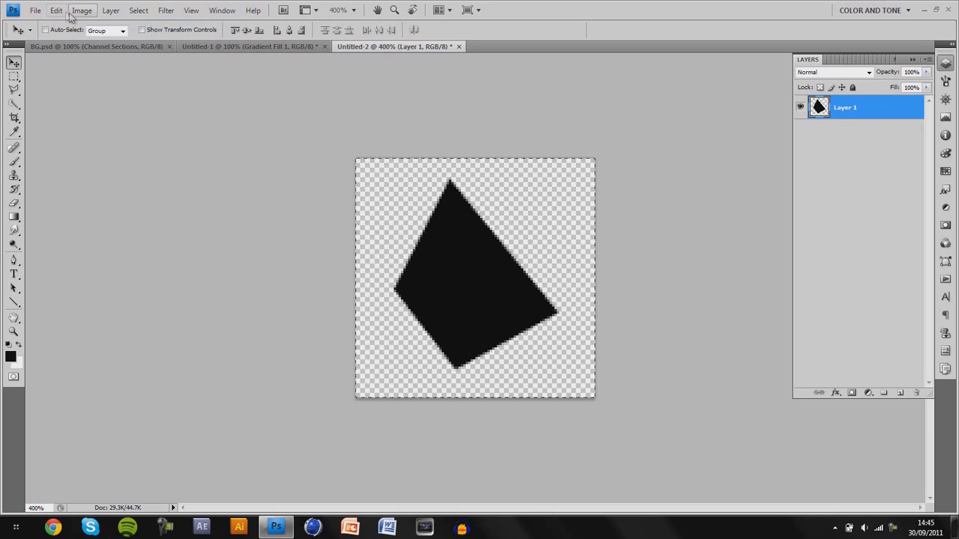
left_click(56, 10)
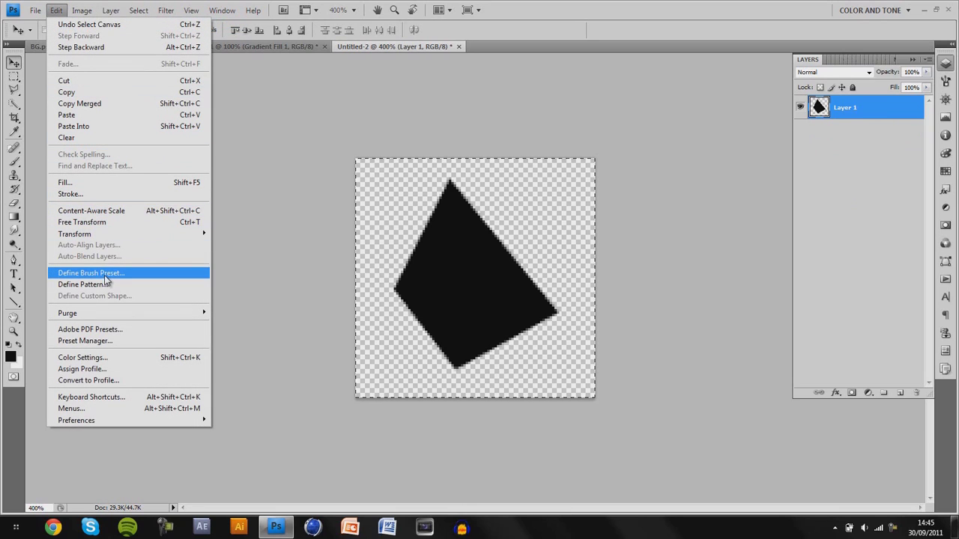
left_click(106, 276)
type("shatter")
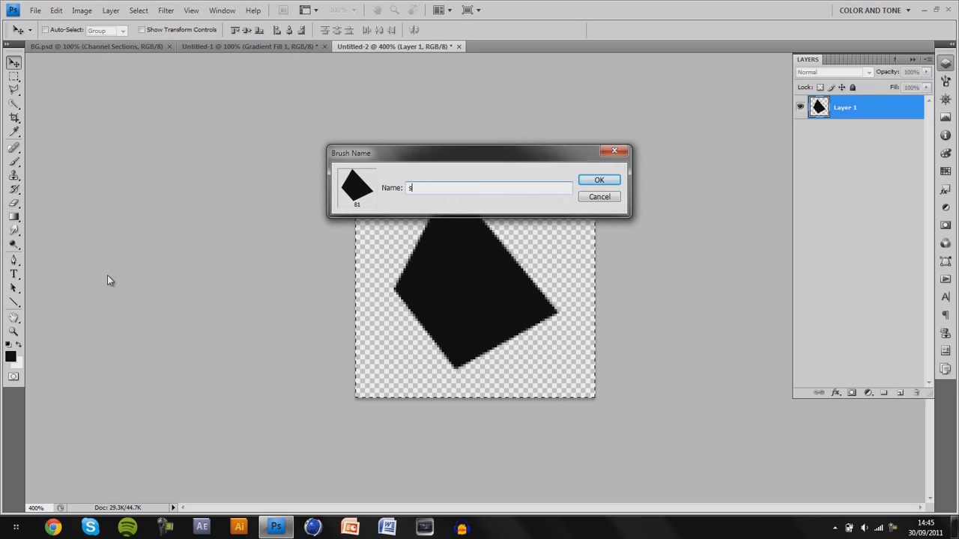
left_click(583, 182)
In the Untitled-1 document, choose the 81 px shard brush and add a new layer above Gradient Fill 1.
left_click(298, 46)
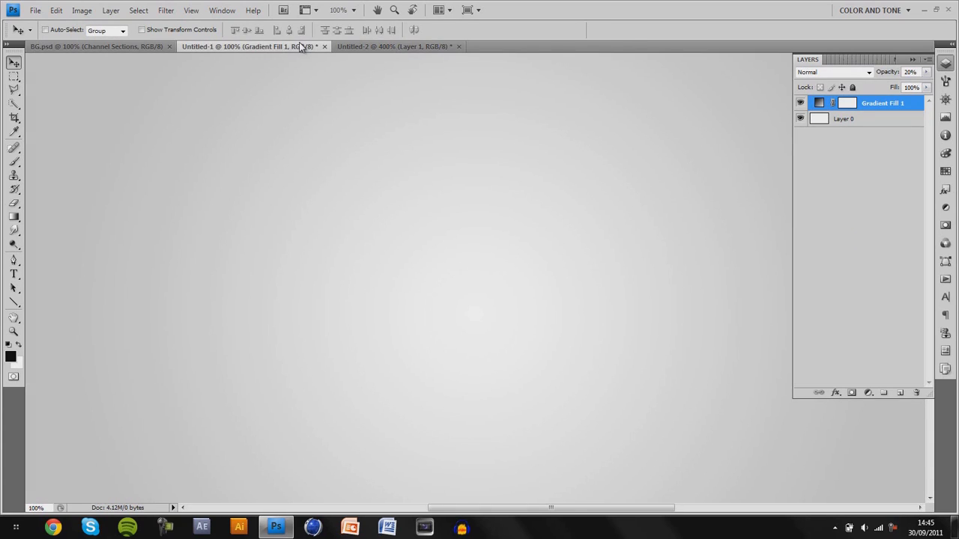
key("ctrl+minus")
key("ctrl+plus")
left_click(15, 161)
left_click(83, 30)
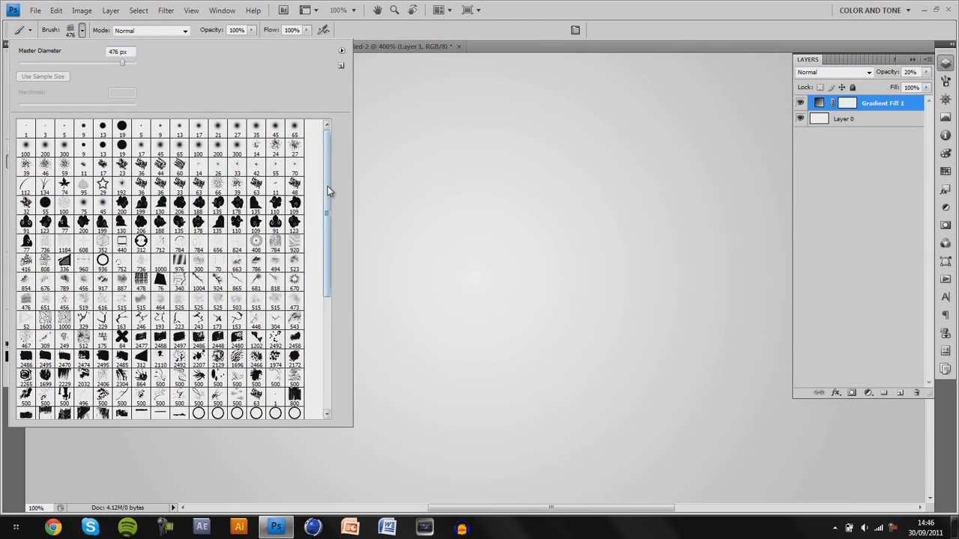
left_click_drag(327, 189, 314, 340)
left_click(102, 408)
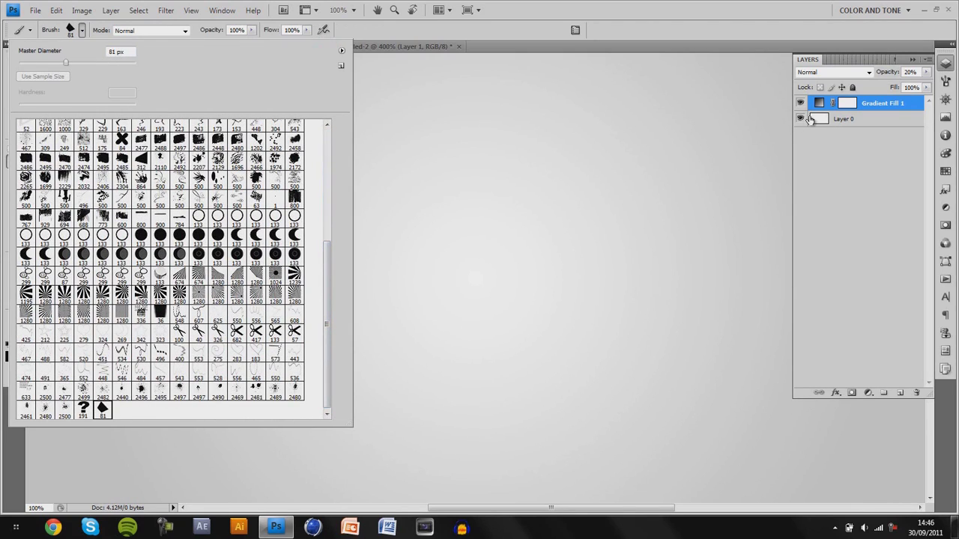
left_click(900, 392)
left_click(900, 393)
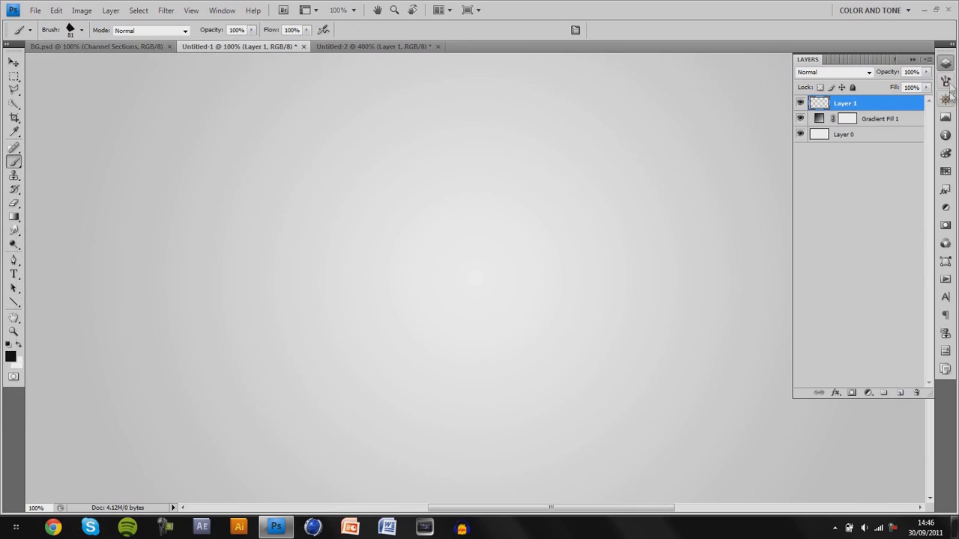
Enable Shape Dynamics for the shard brush with Size Jitter and Angle Jitter both at 100%.
left_click(946, 82)
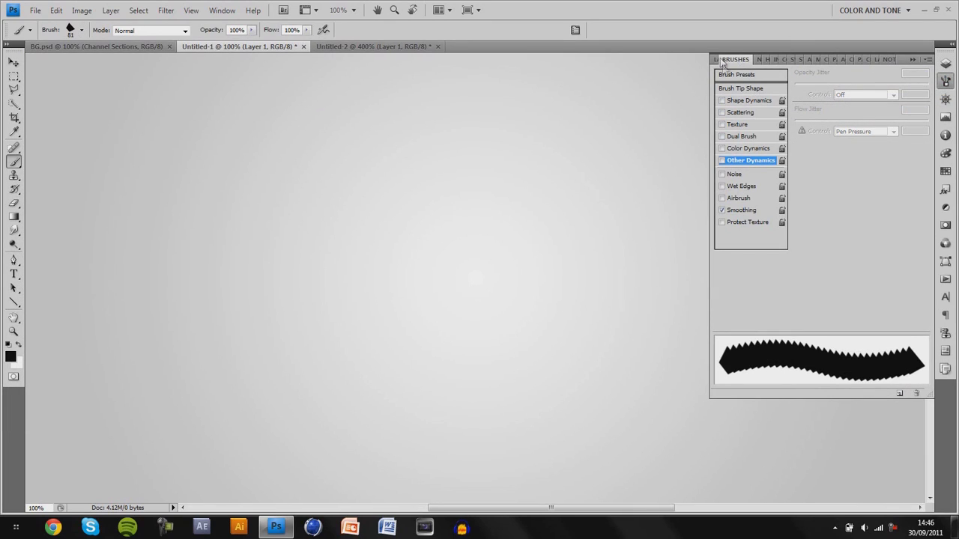
left_click(738, 64)
left_click(946, 81)
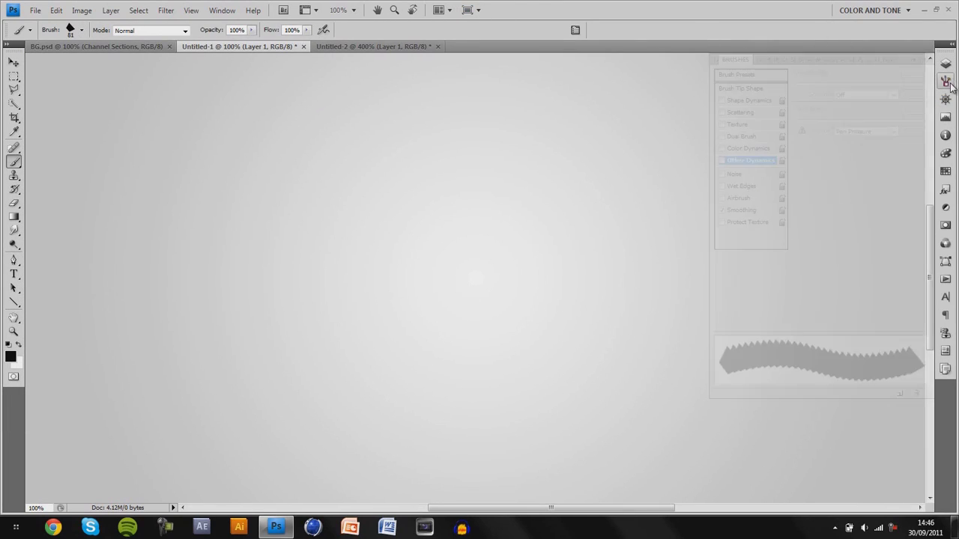
left_click(221, 9)
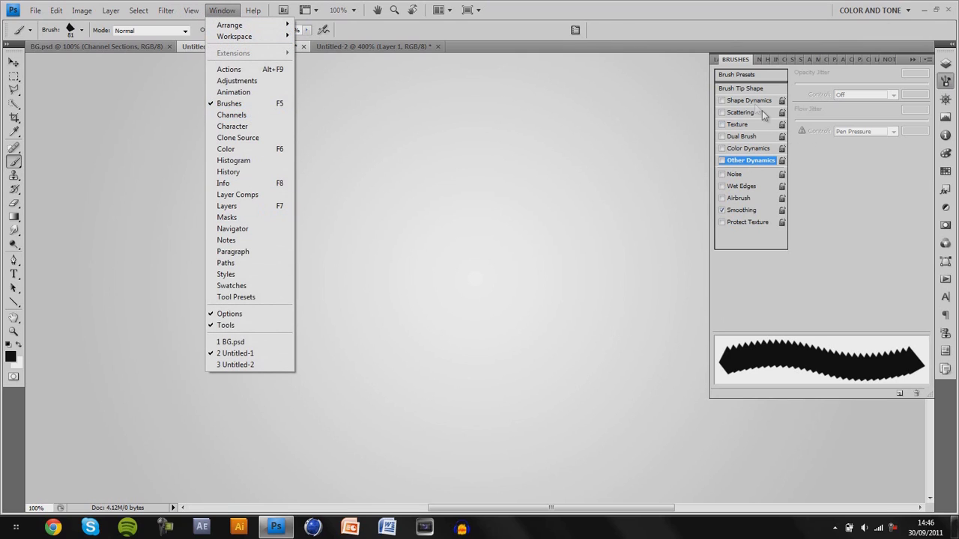
left_click(752, 103)
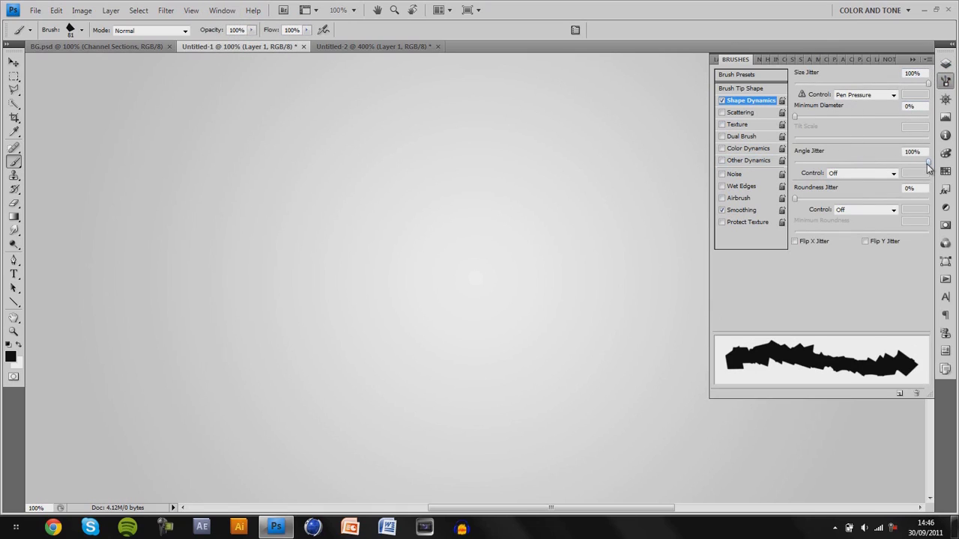
Set the brush's Opacity Jitter to 100% in Other Dynamics and its Scatter to 1000% in Scattering.
left_click(756, 162)
left_click_drag(863, 89, 929, 84)
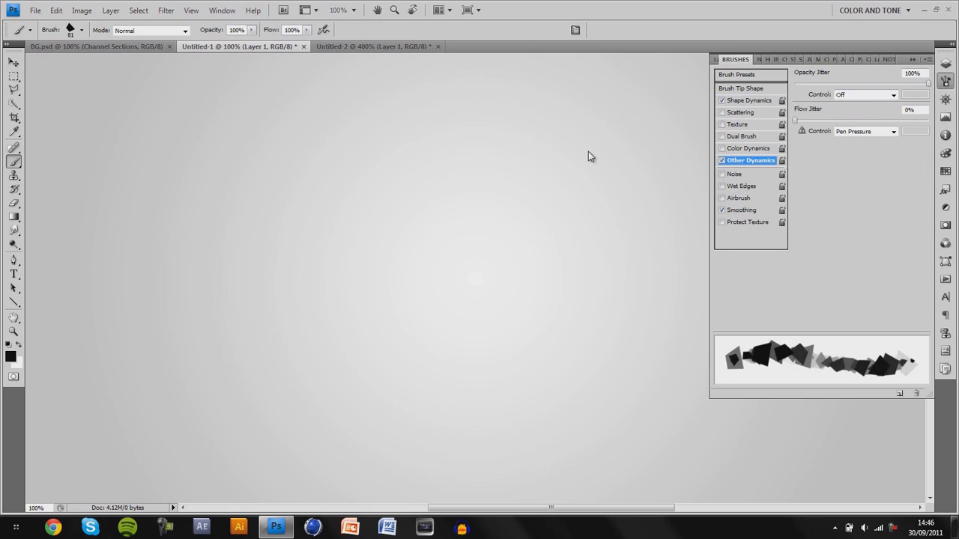
left_click(739, 112)
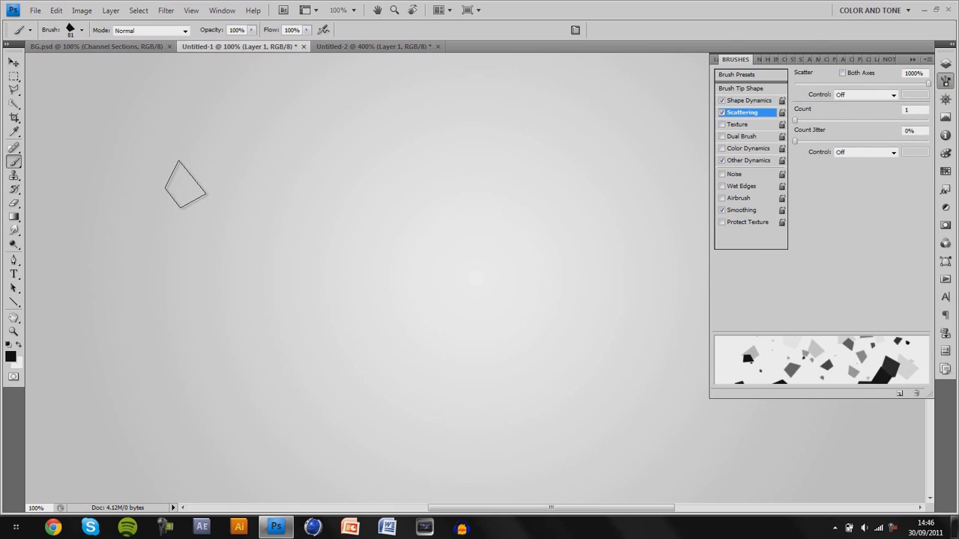
Paint a wide horizontal stroke of scattered shards across the gradient on Layer 1, then switch to the Move tool.
mouse_move(179, 244)
left_mouse_down()
mouse_move(588, 251)
mouse_move(670, 268)
mouse_move(723, 255)
left_mouse_up()
left_click(946, 81)
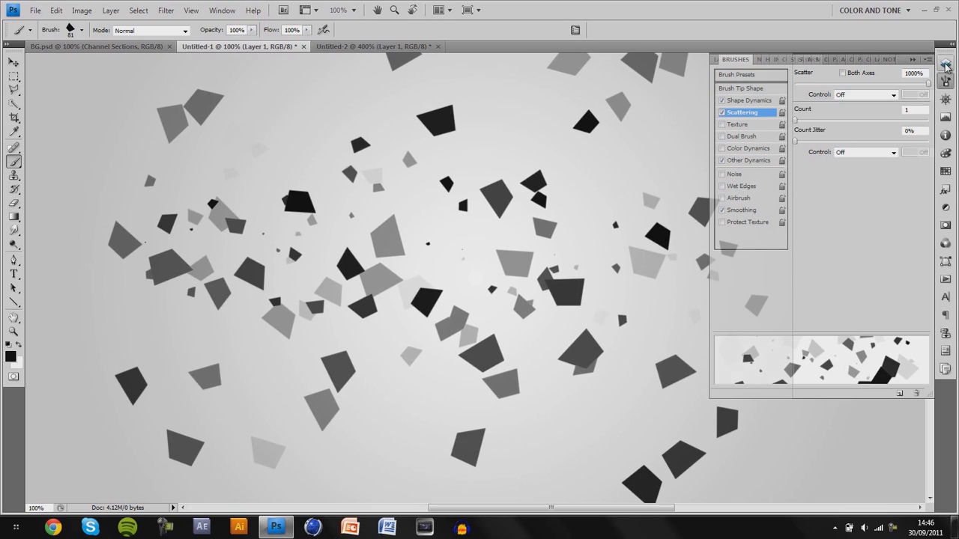
left_click(15, 64)
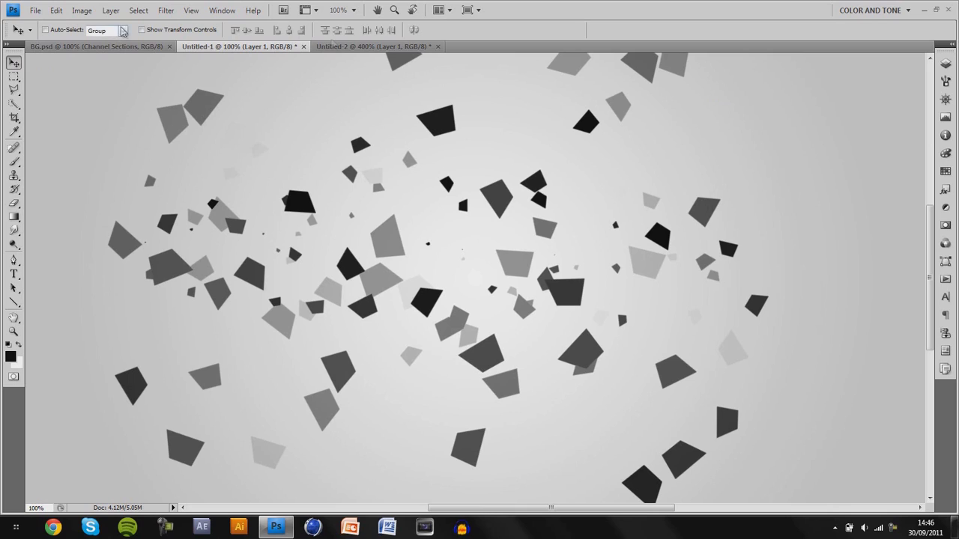
Apply a Sharpen filter to the scattered shards on Layer 1.
left_click(177, 12)
mouse_move(224, 177)
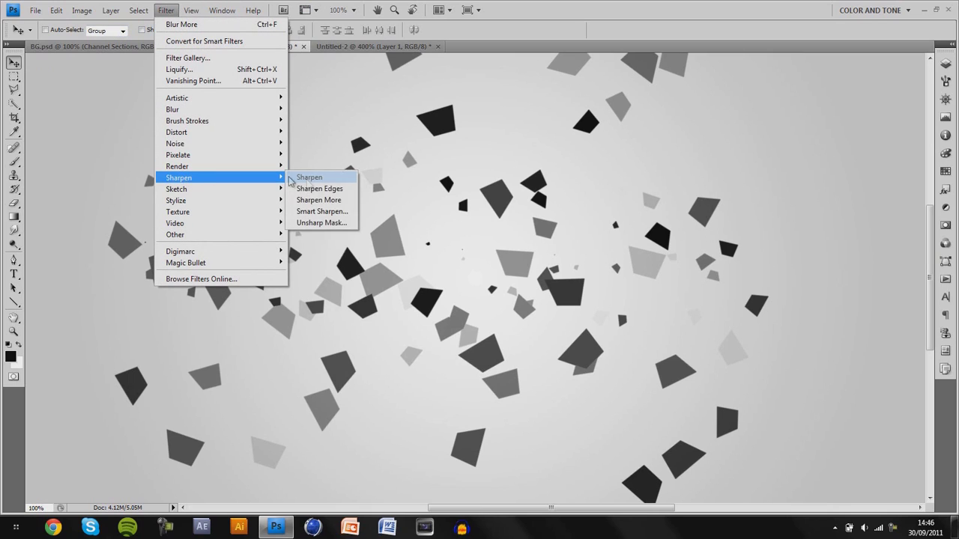
left_click(361, 187)
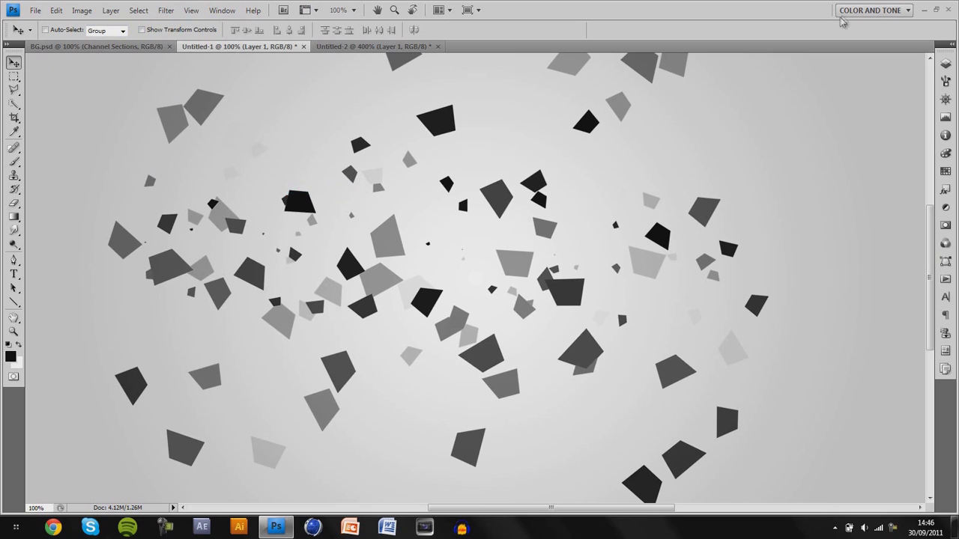
Set the opacity of the shard layer, Layer 1, to 50%.
left_click(943, 64)
left_click(910, 72)
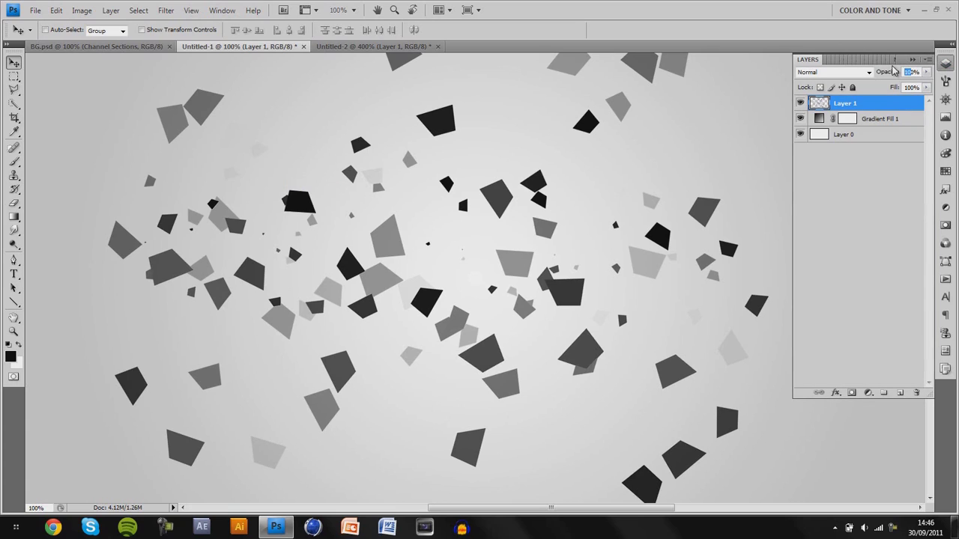
key("Return")
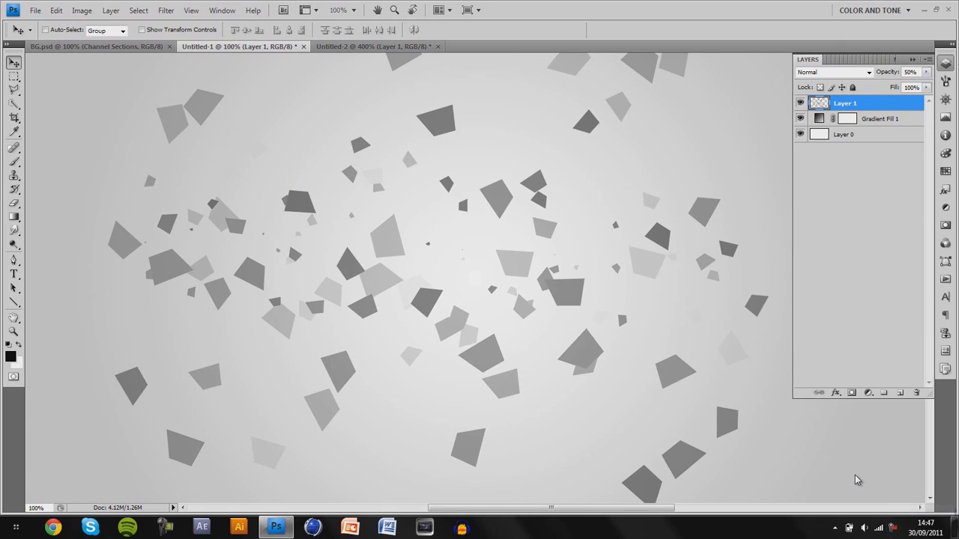
right_click(889, 527)
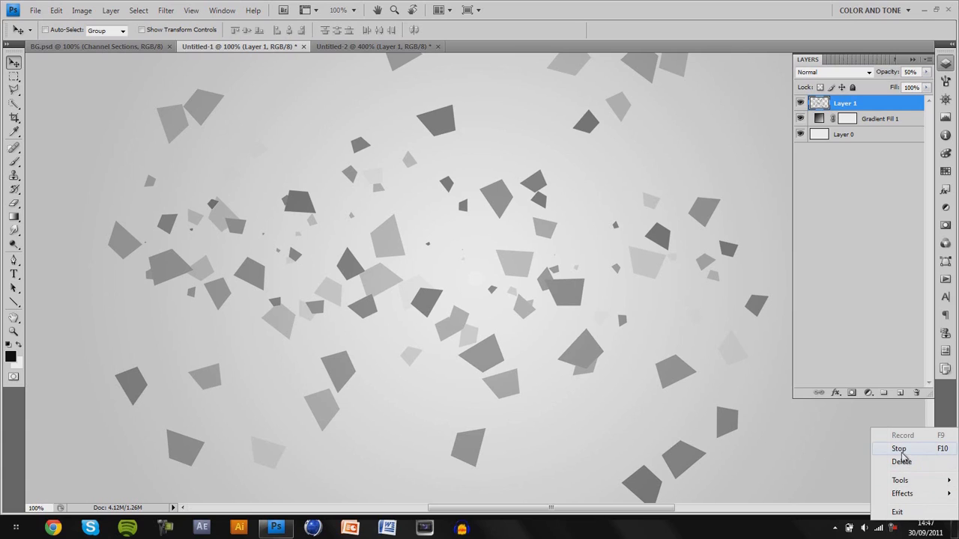